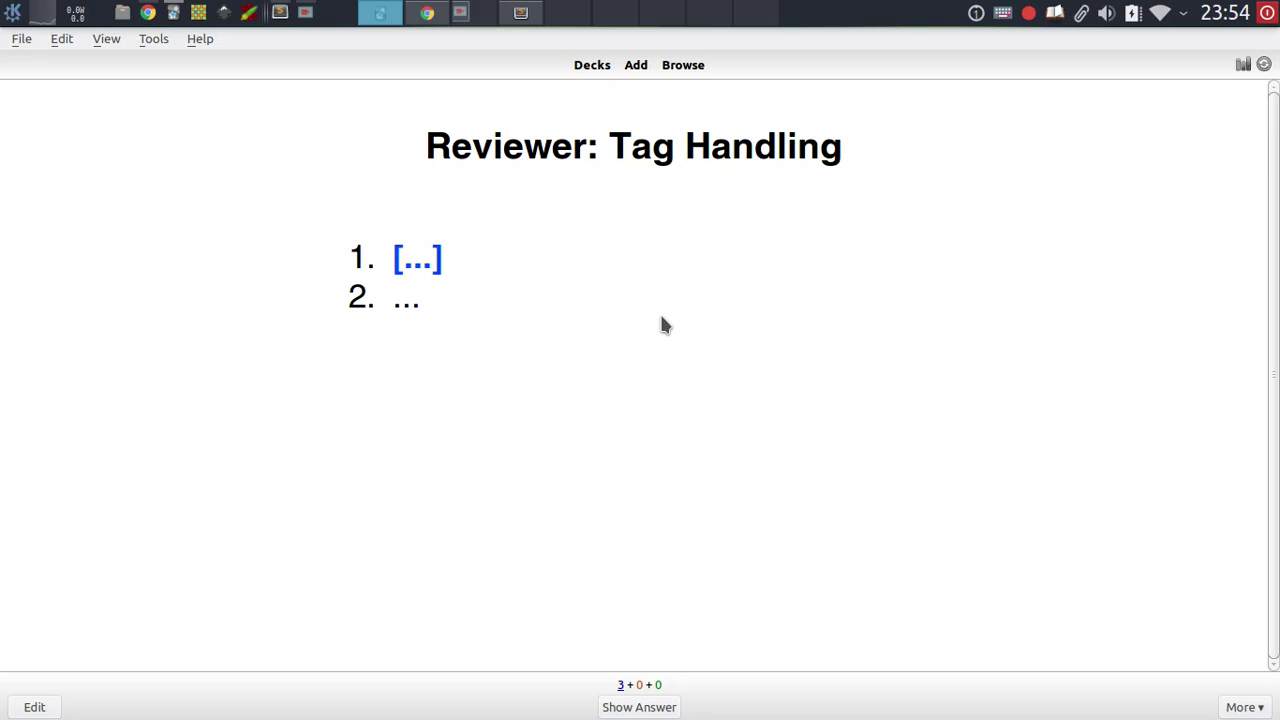
Open the current note in the editor to check its tags field, then close the editor.
key("e")
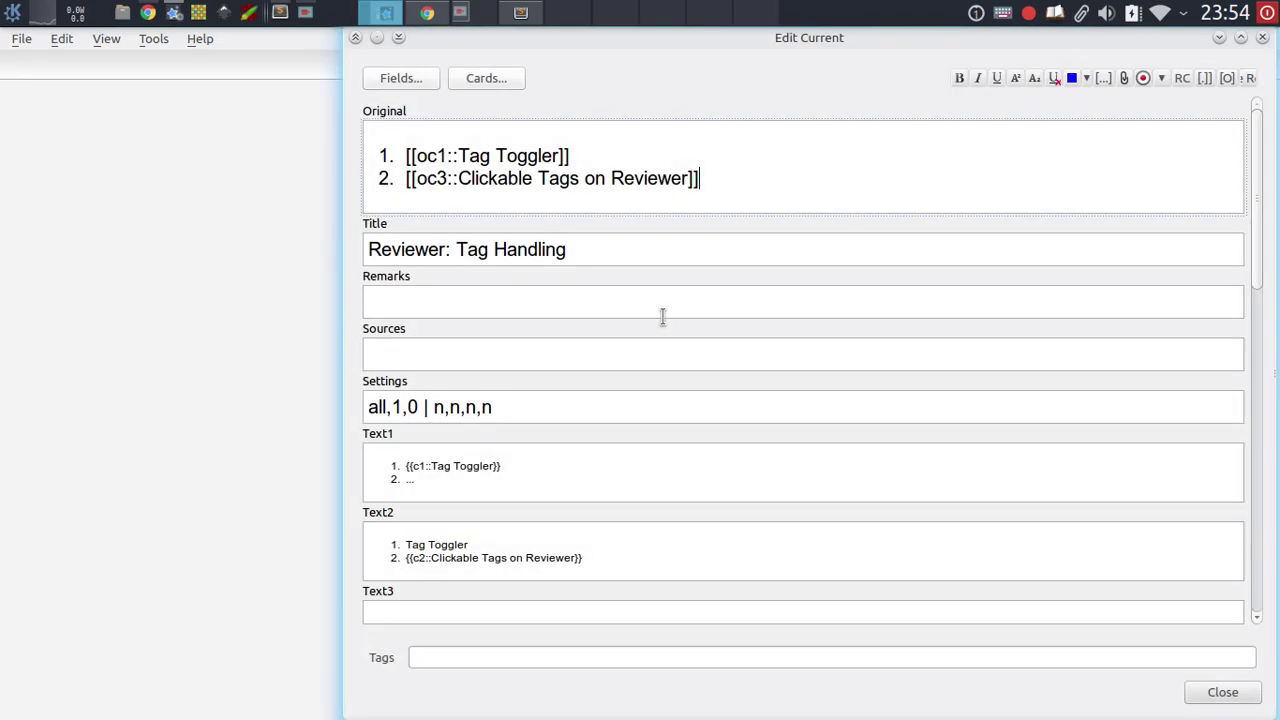
scroll(663, 320, "down", 2)
left_click(449, 674)
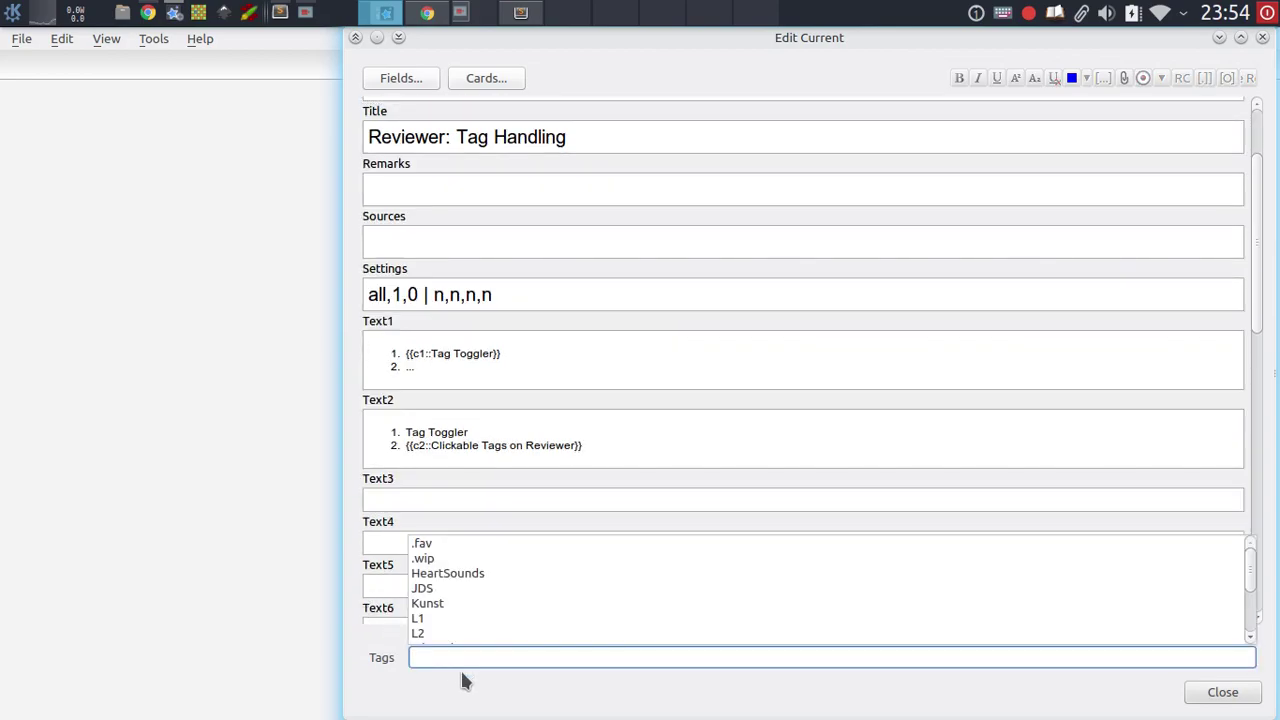
key("Escape")
key("Escape")
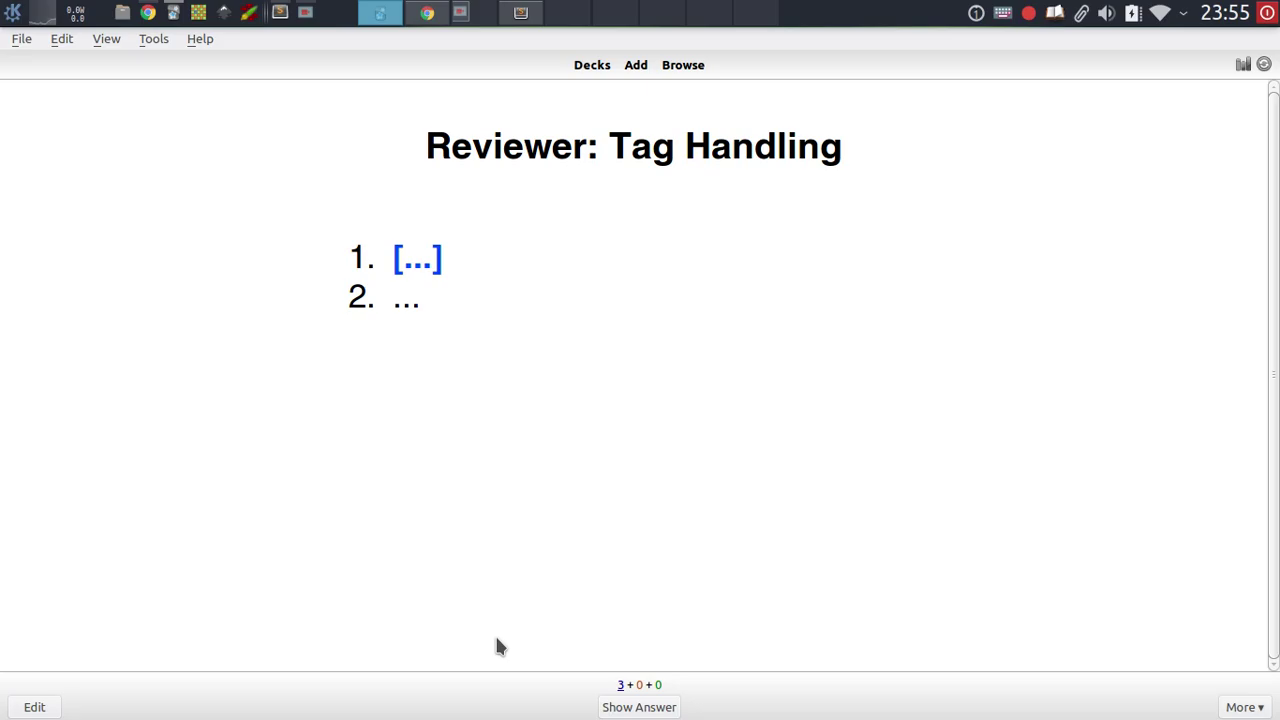
Answer the current card, then start studying the 2: Endocrine System deck.
key("space")
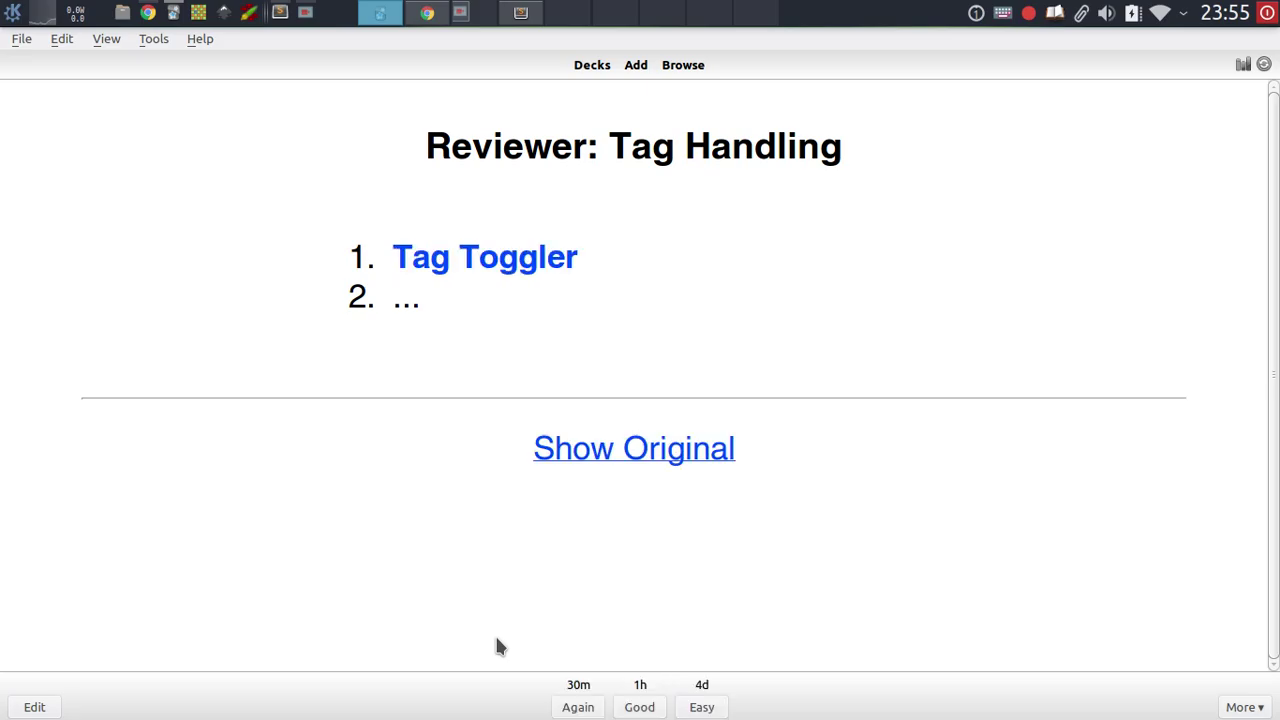
key("space")
key("space")
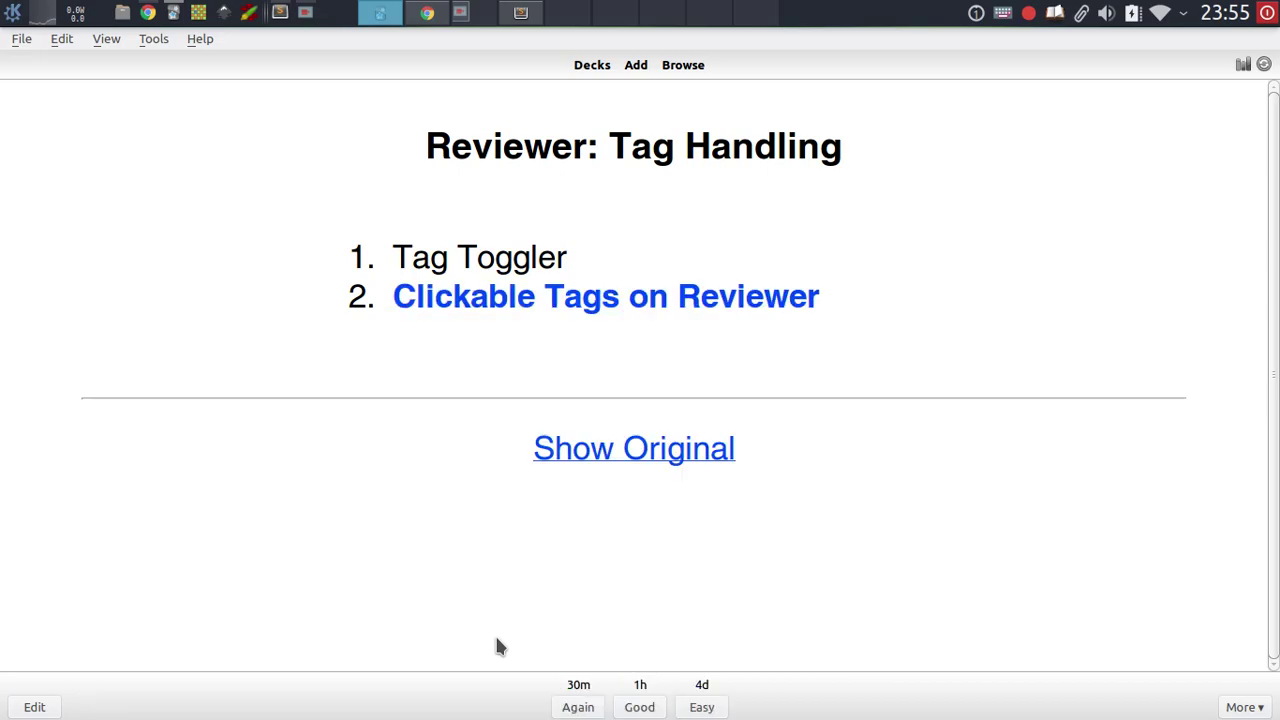
key("d")
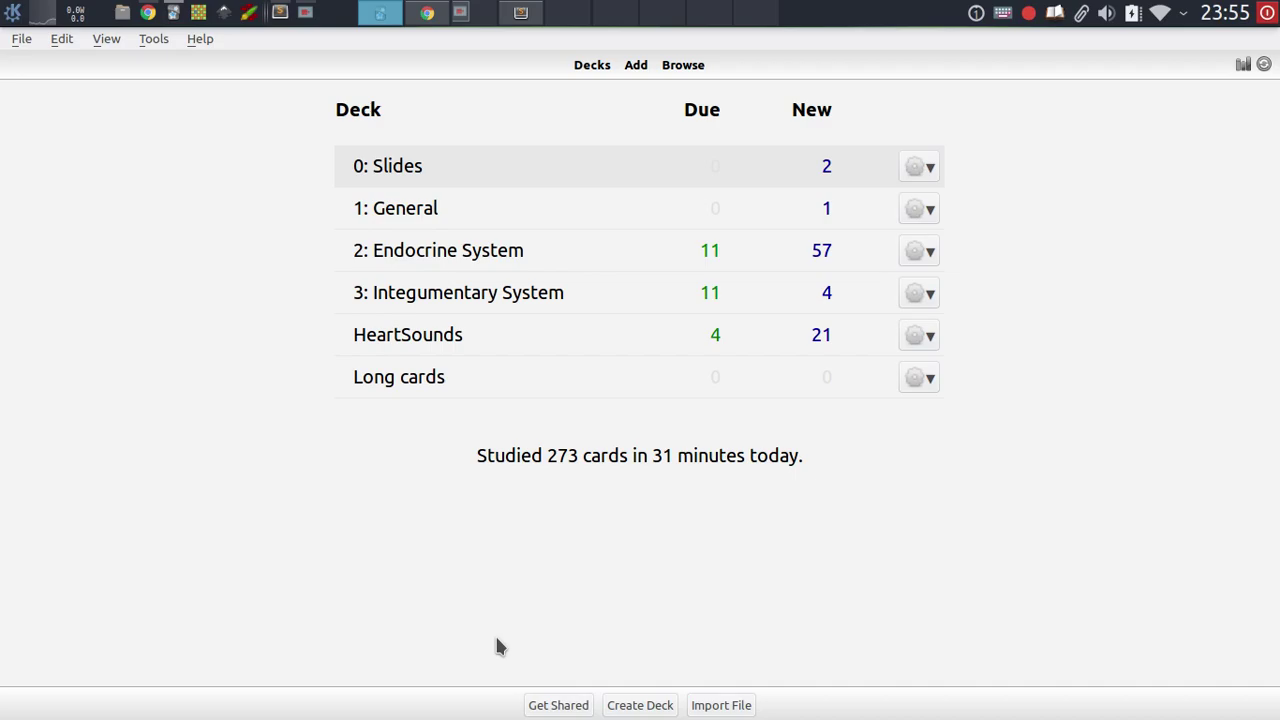
left_click(477, 254)
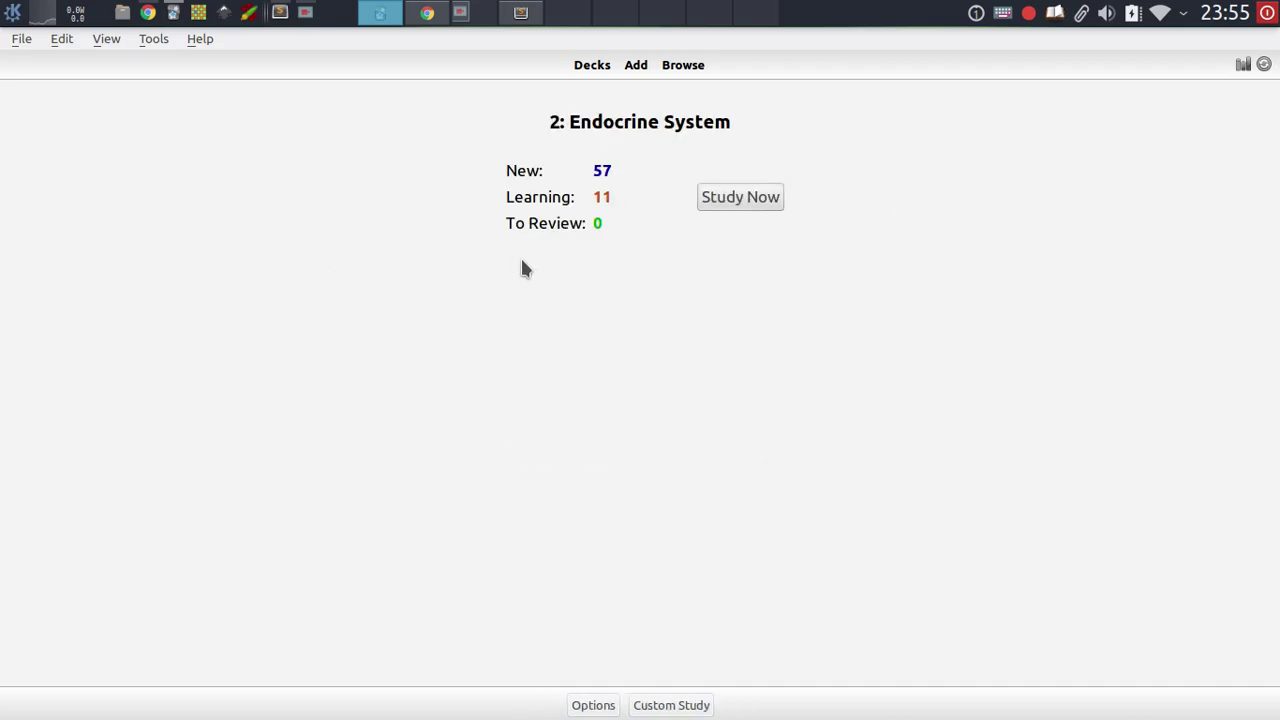
key("s")
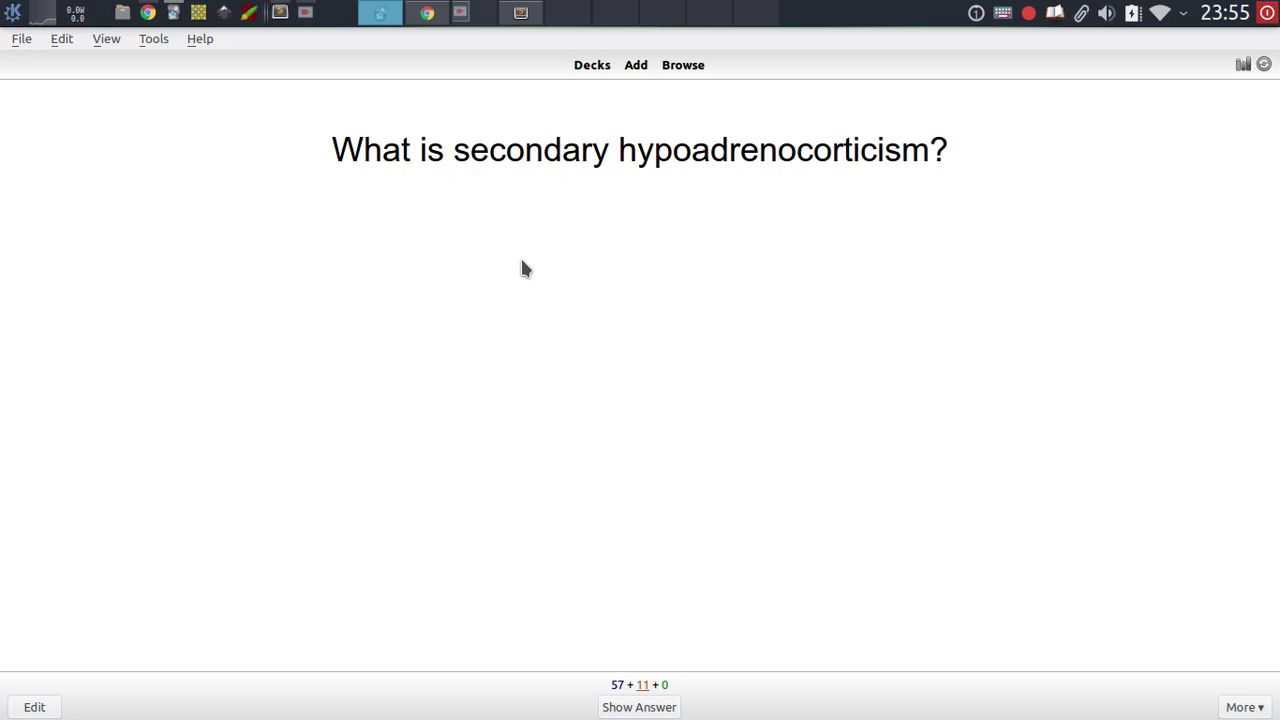
Add the adrenal tag to the card's tag list and save it.
left_click(1003, 14)
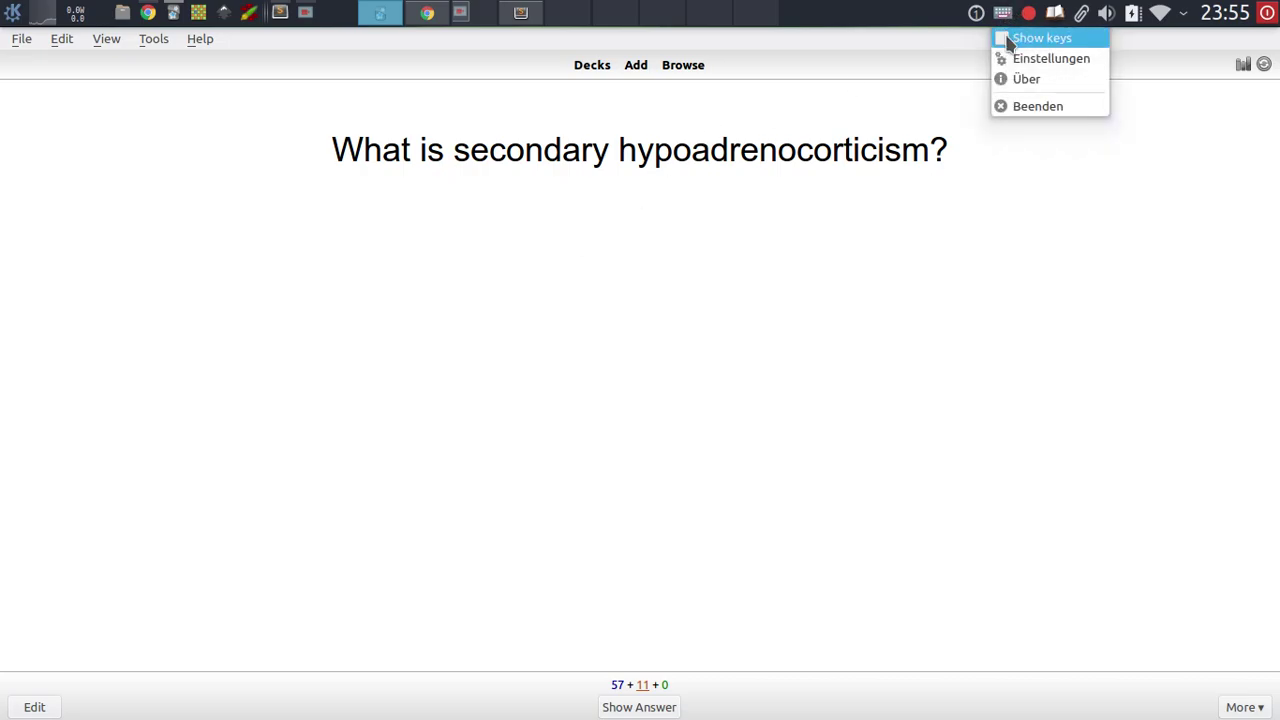
left_click(1008, 40)
key("t")
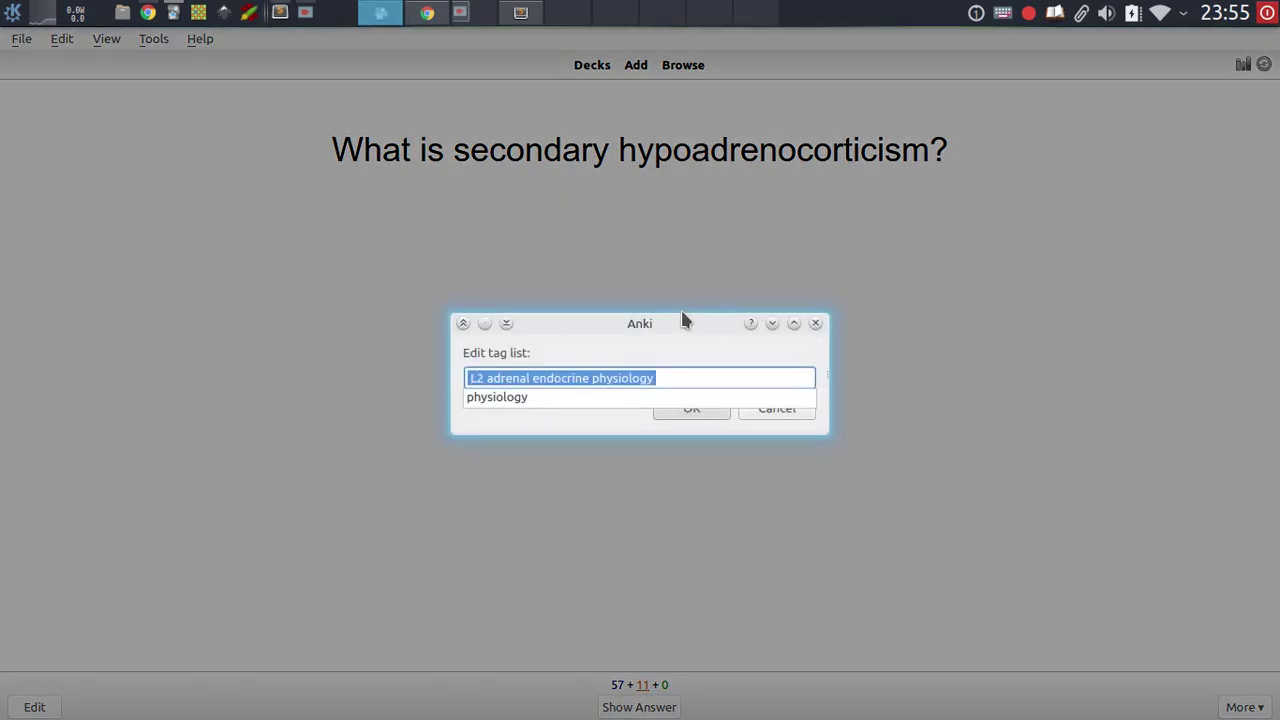
key("Right")
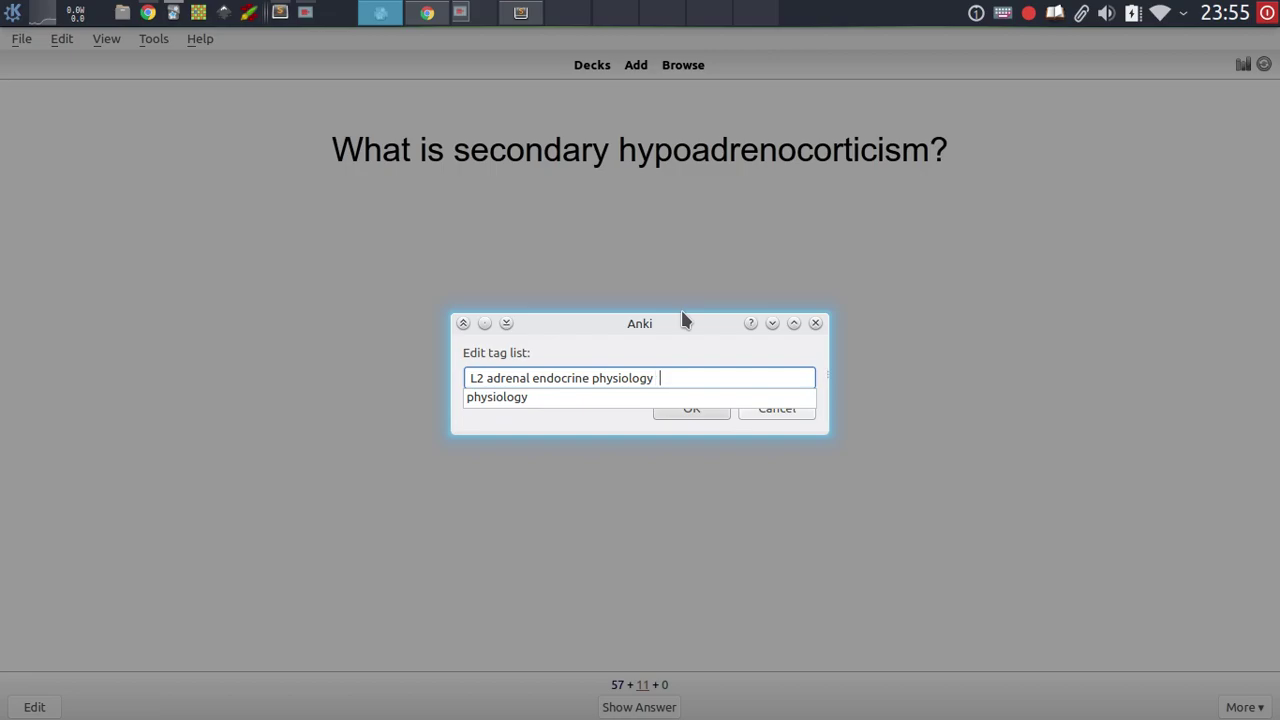
type("adre")
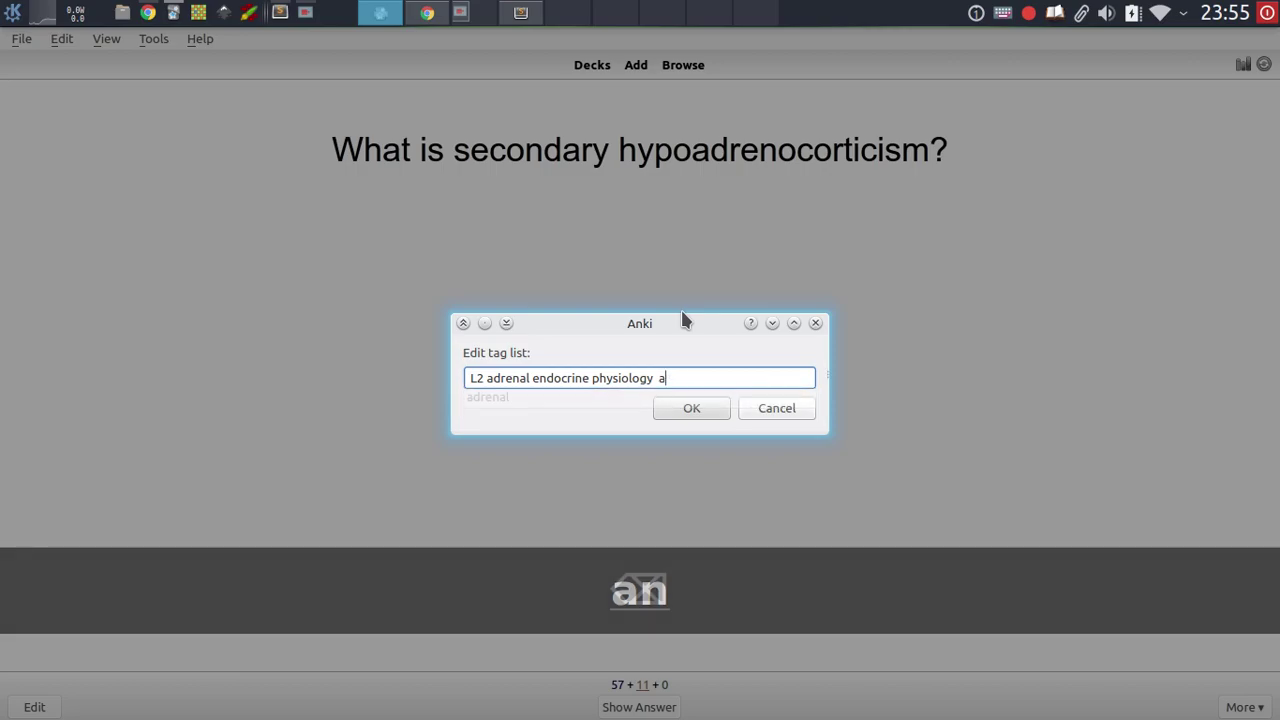
type("n")
key("BackSpace")
type("dre")
key("Return")
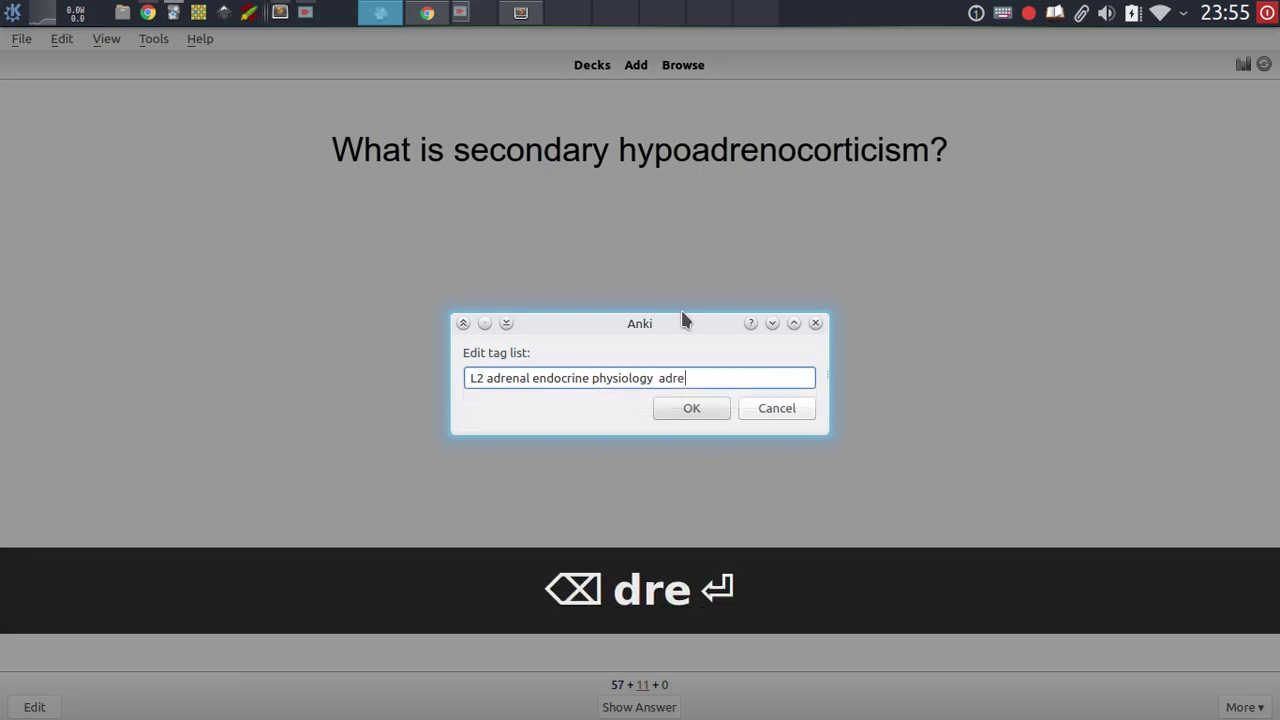
type("nal")
key("Down")
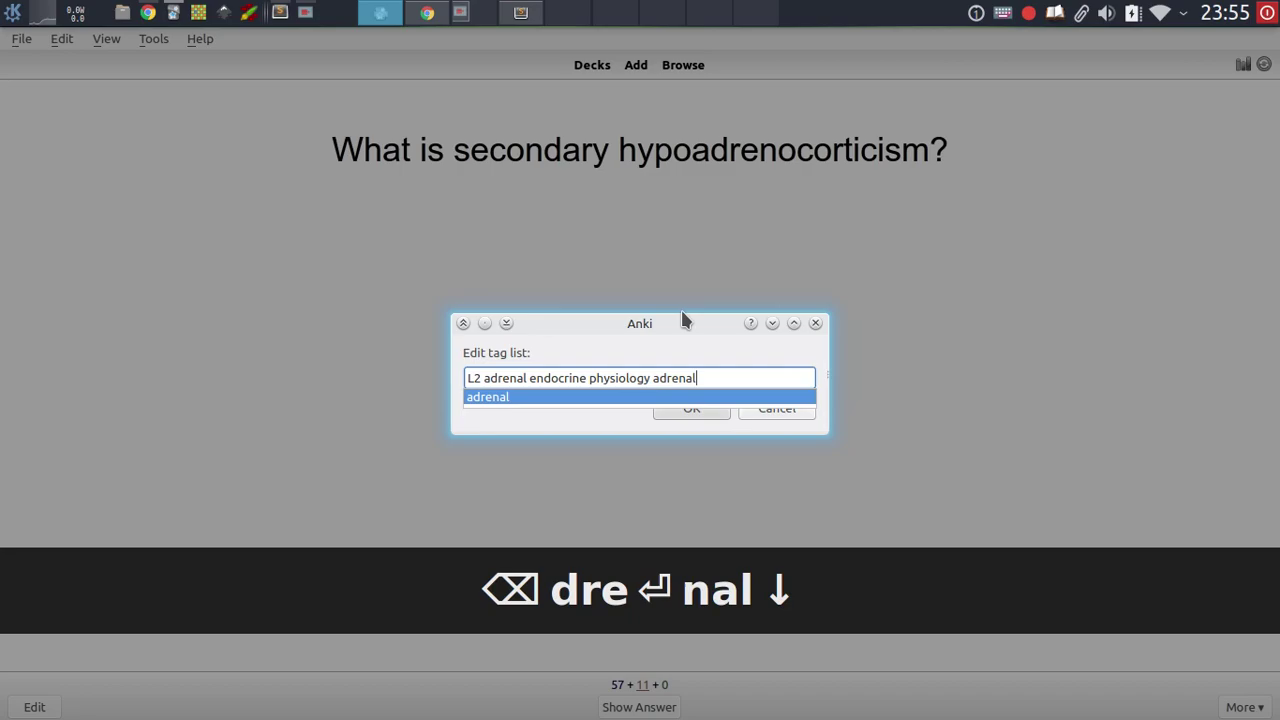
key("Return")
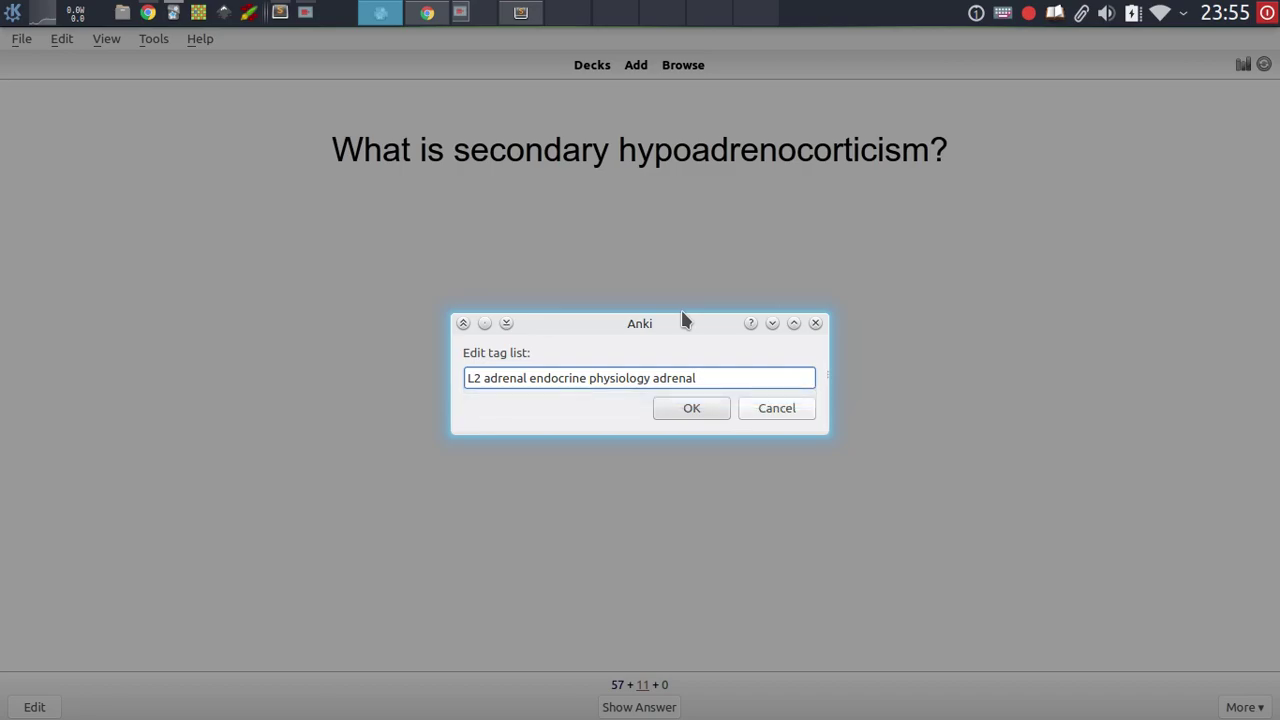
key("Return")
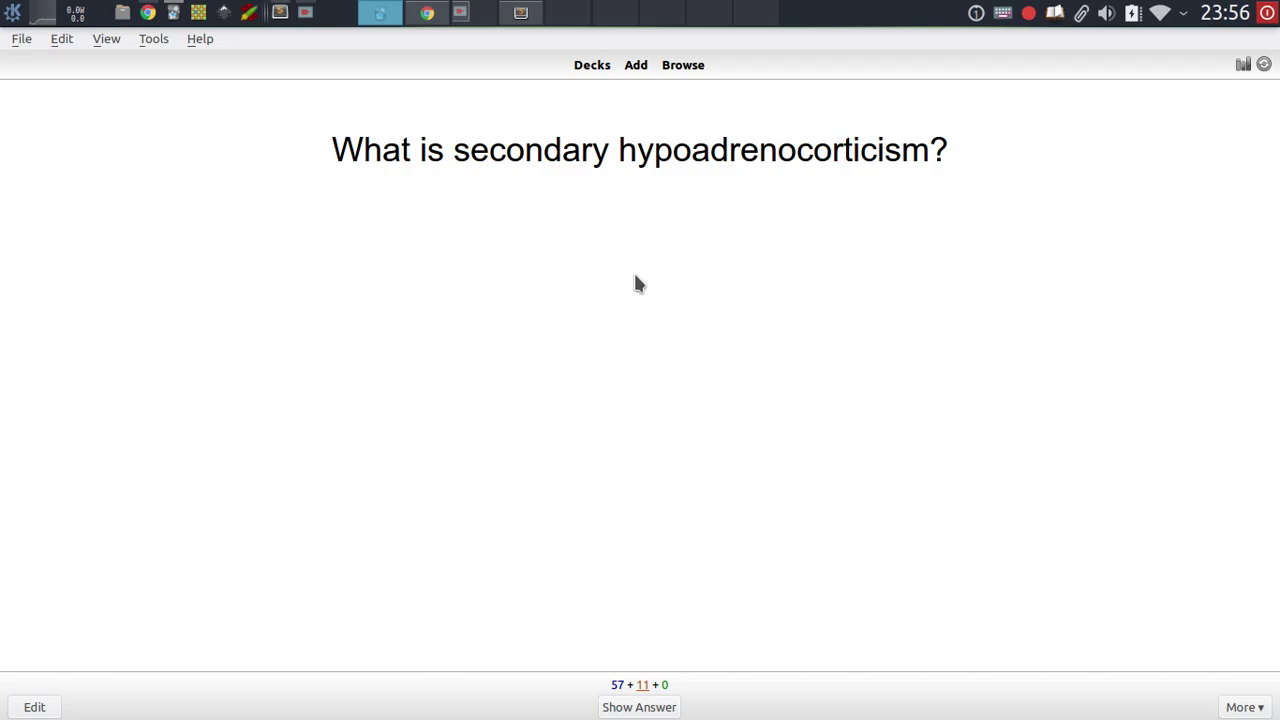
Reopen the card's tag list and close it without changes.
key("t")
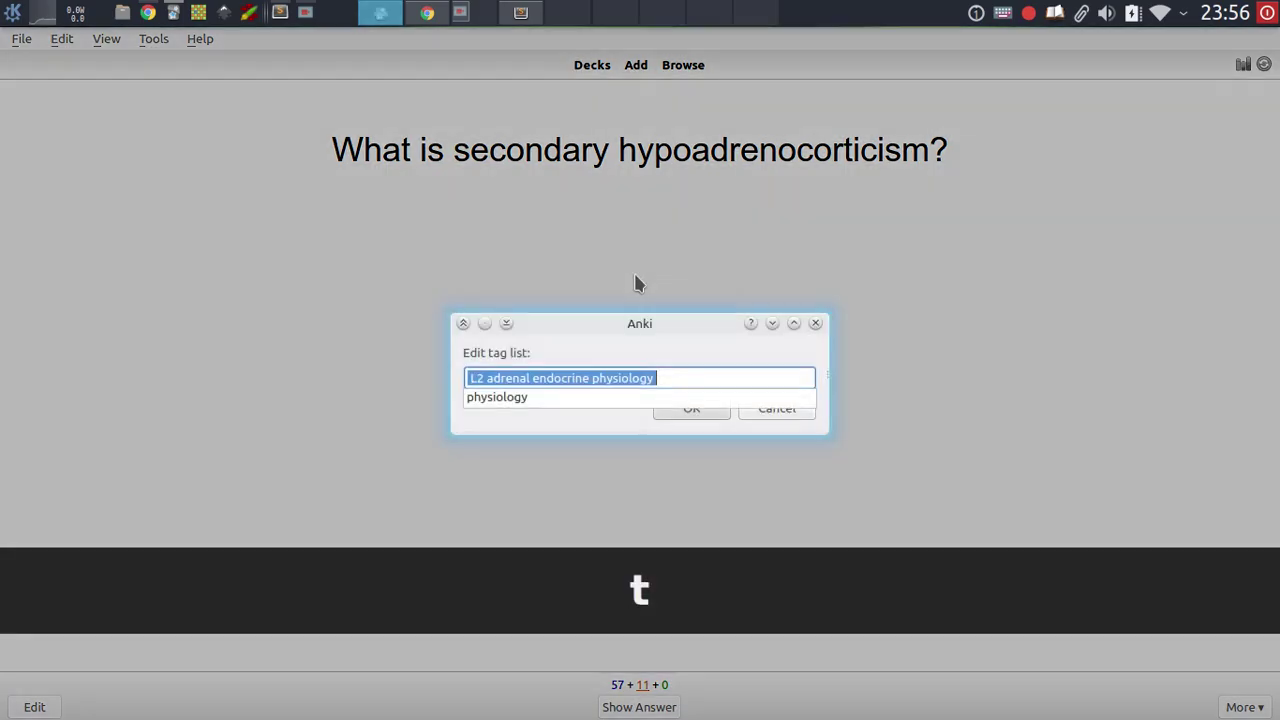
left_click(814, 326)
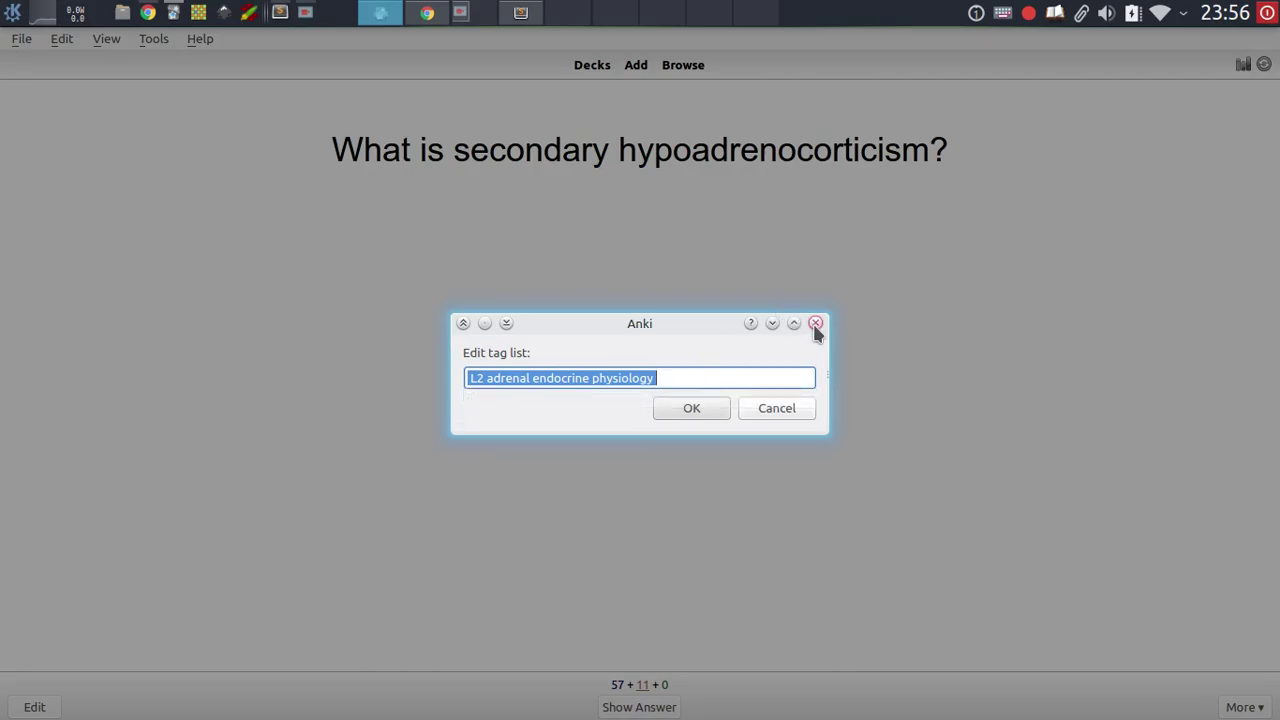
left_click(815, 326)
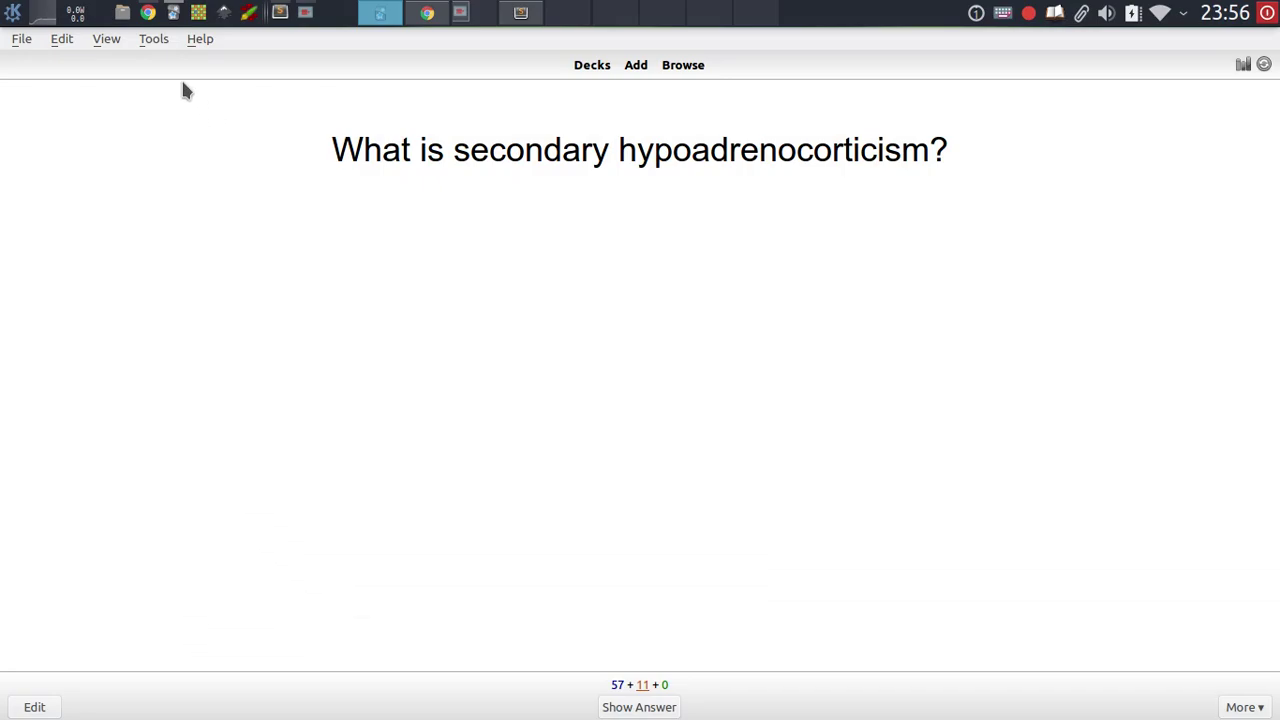
Open Tag_Toggler.py via Tools > Add-ons > Tag_Toggler > Edit... and maximize the editor.
left_click(149, 38)
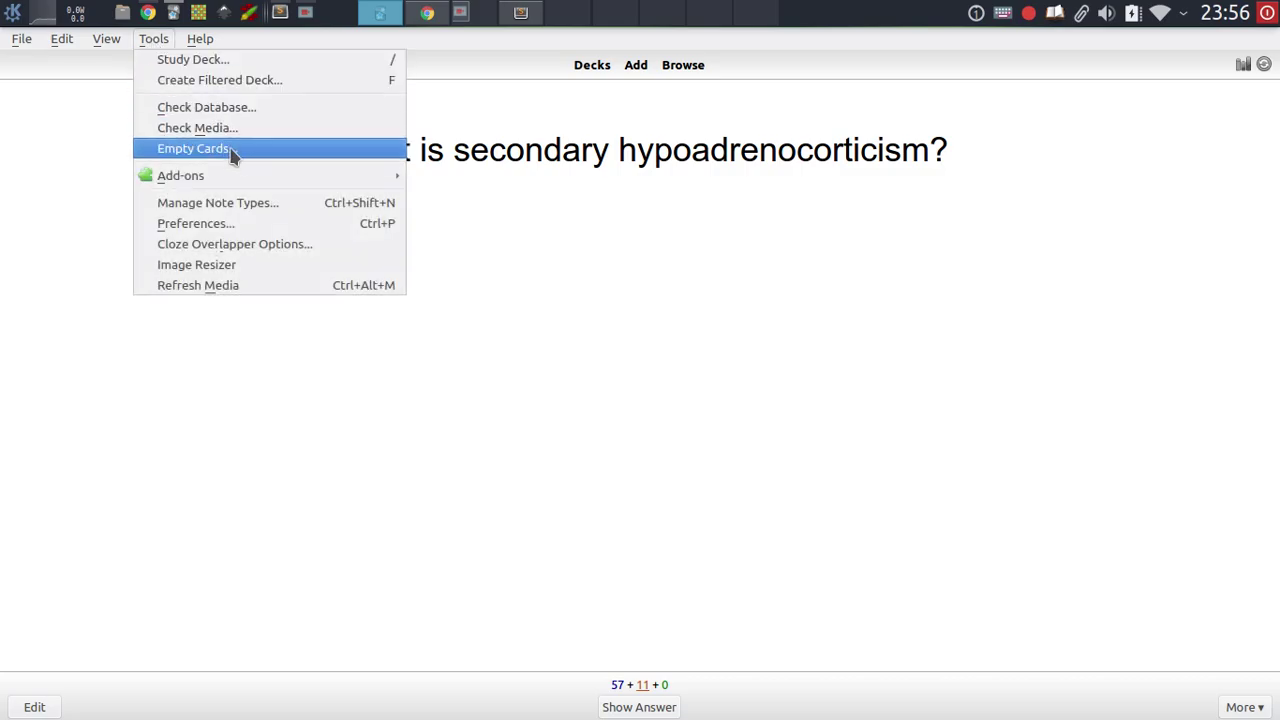
mouse_move(298, 180)
mouse_move(622, 246)
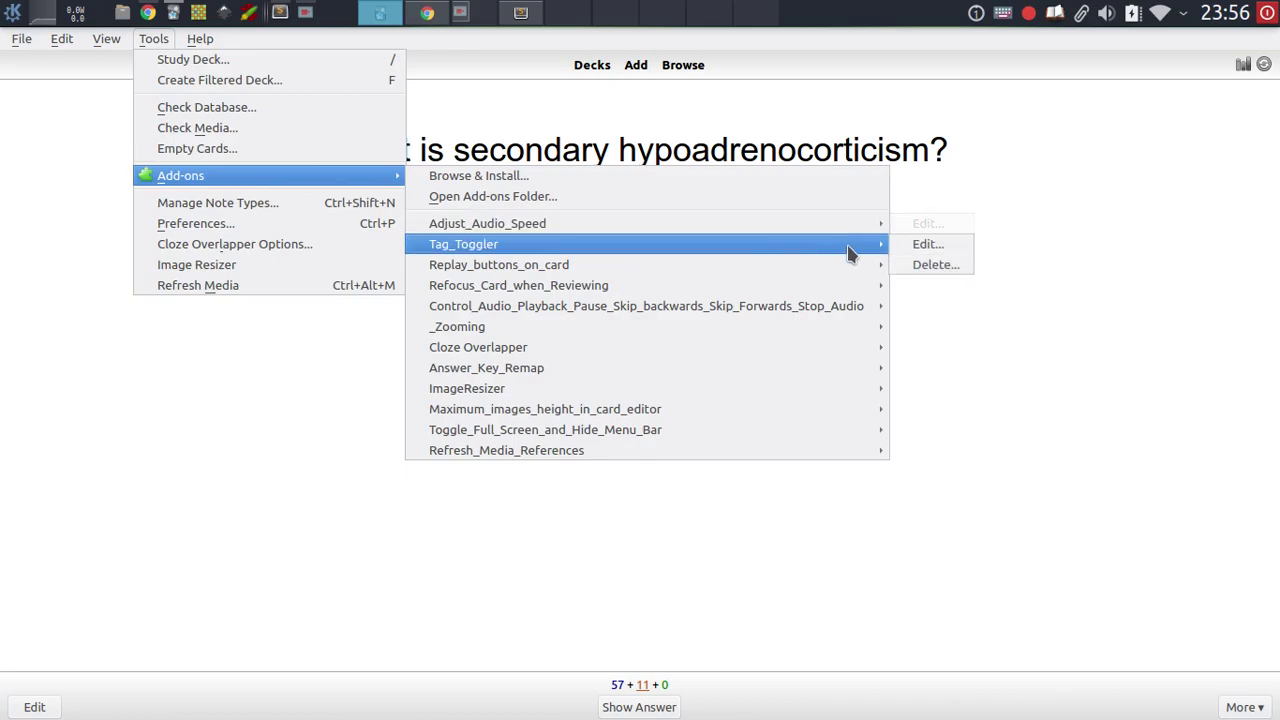
left_click(914, 244)
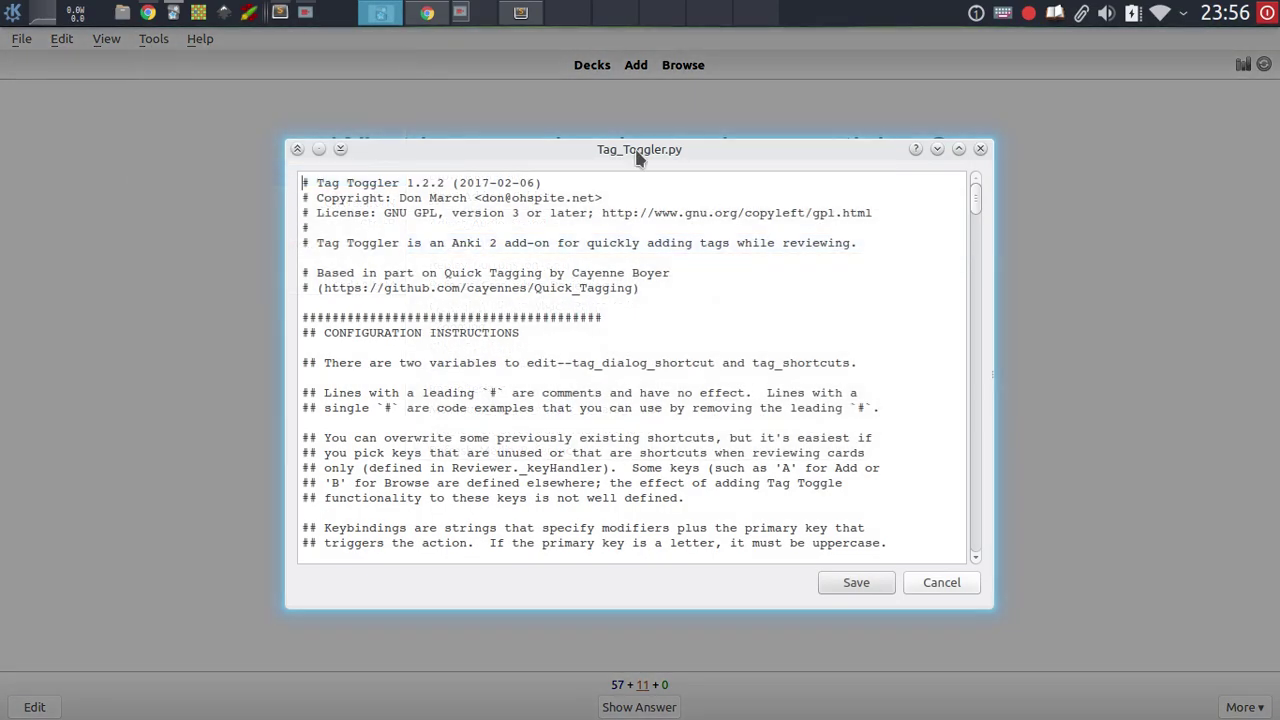
double_click(637, 149)
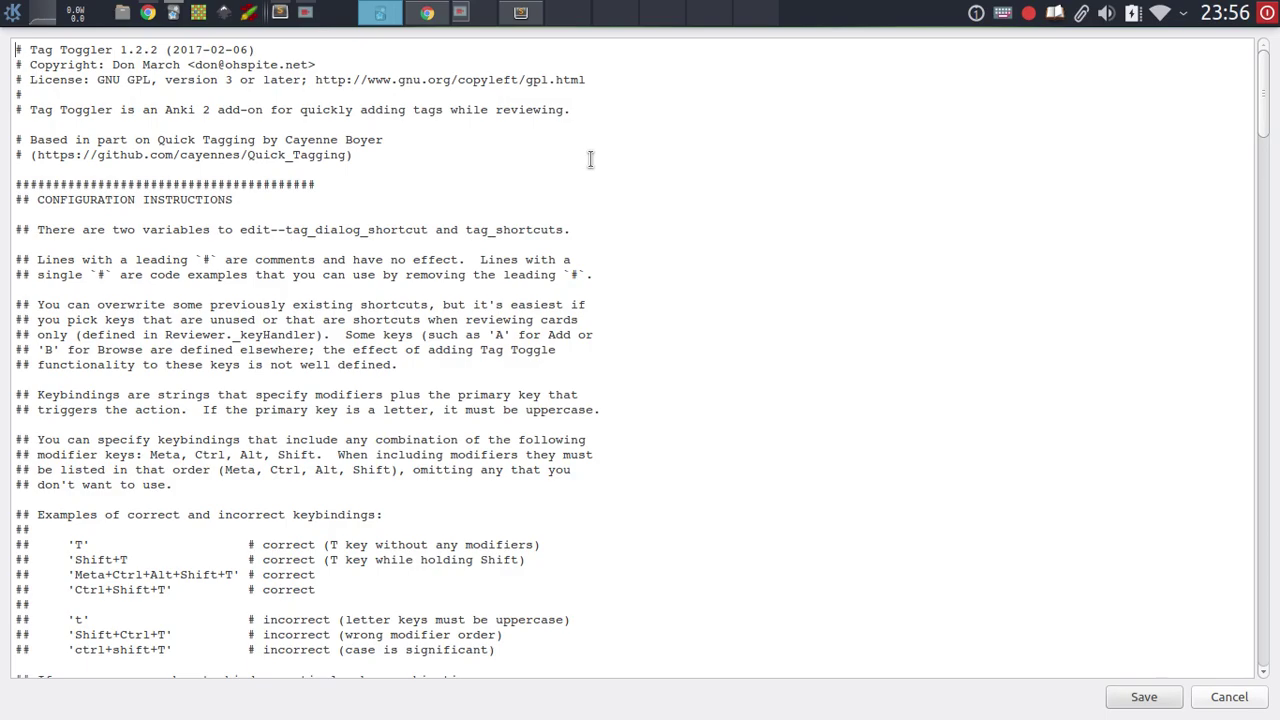
Scroll through the Tag Toggler AnkiWeb page in Chrome to the download links and back up.
left_click(427, 12)
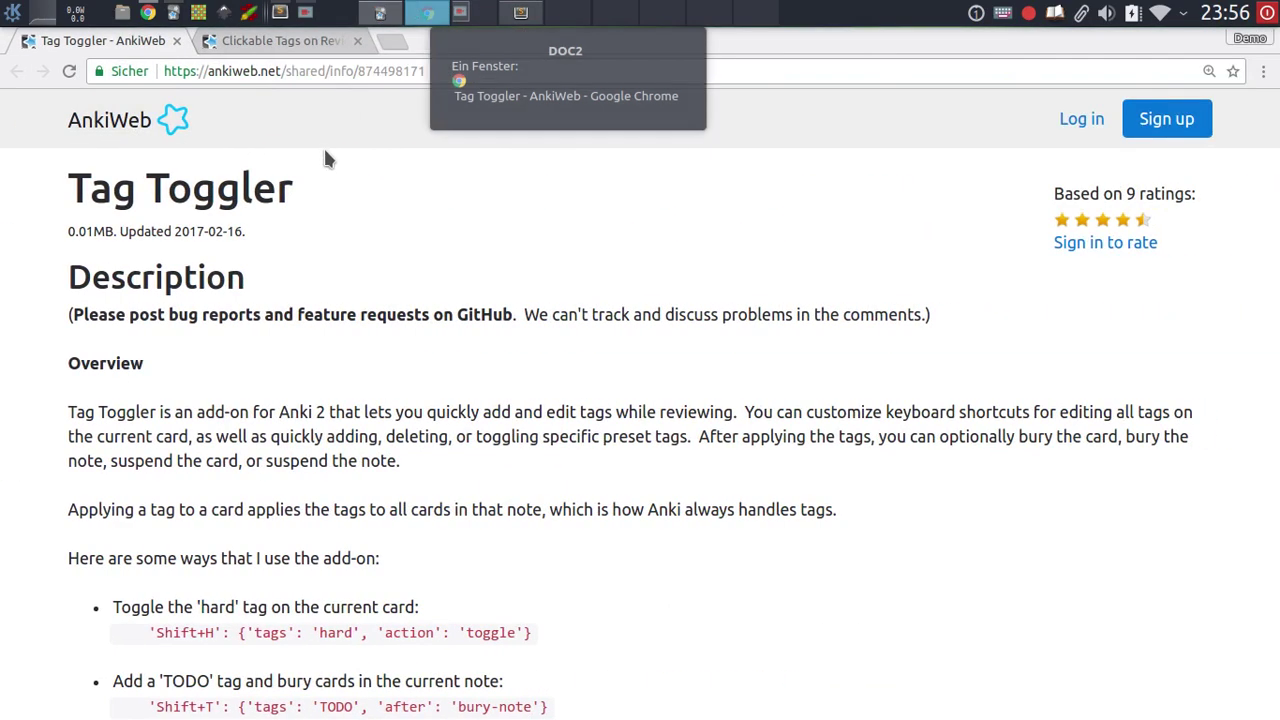
scroll(530, 405, "down", 2)
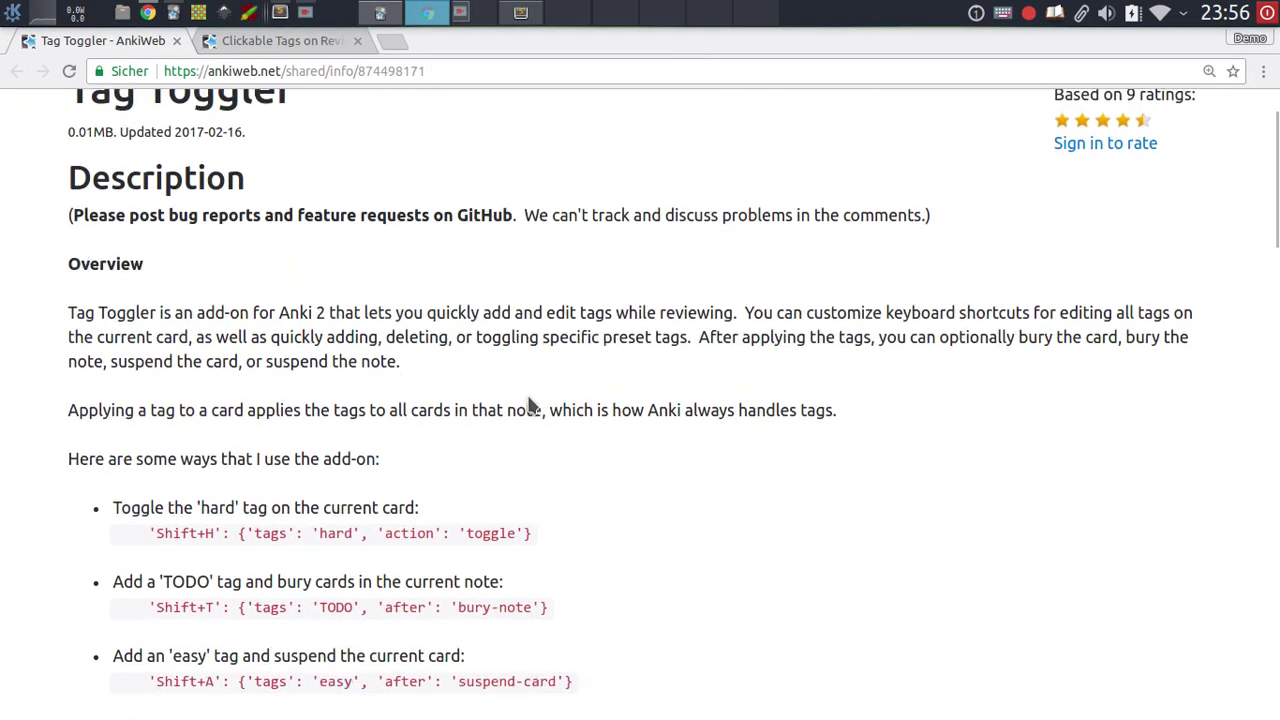
scroll(531, 381, "down", 2)
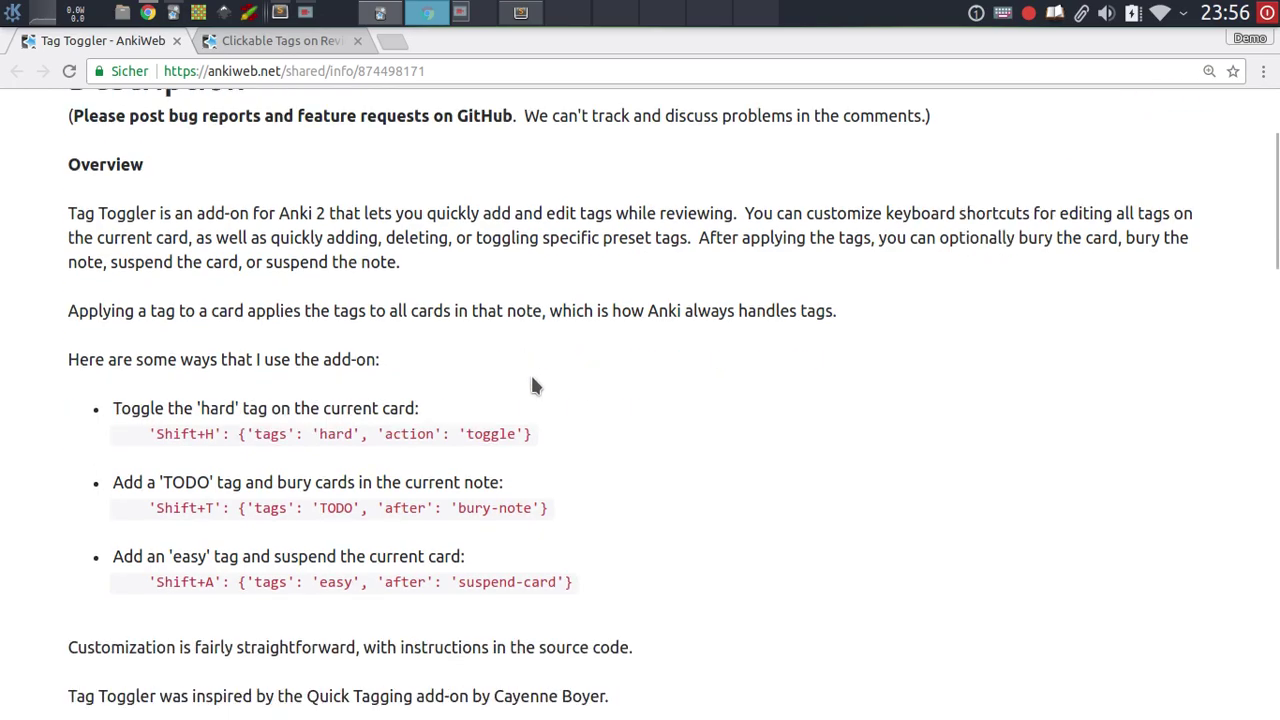
scroll(533, 385, "down", 1)
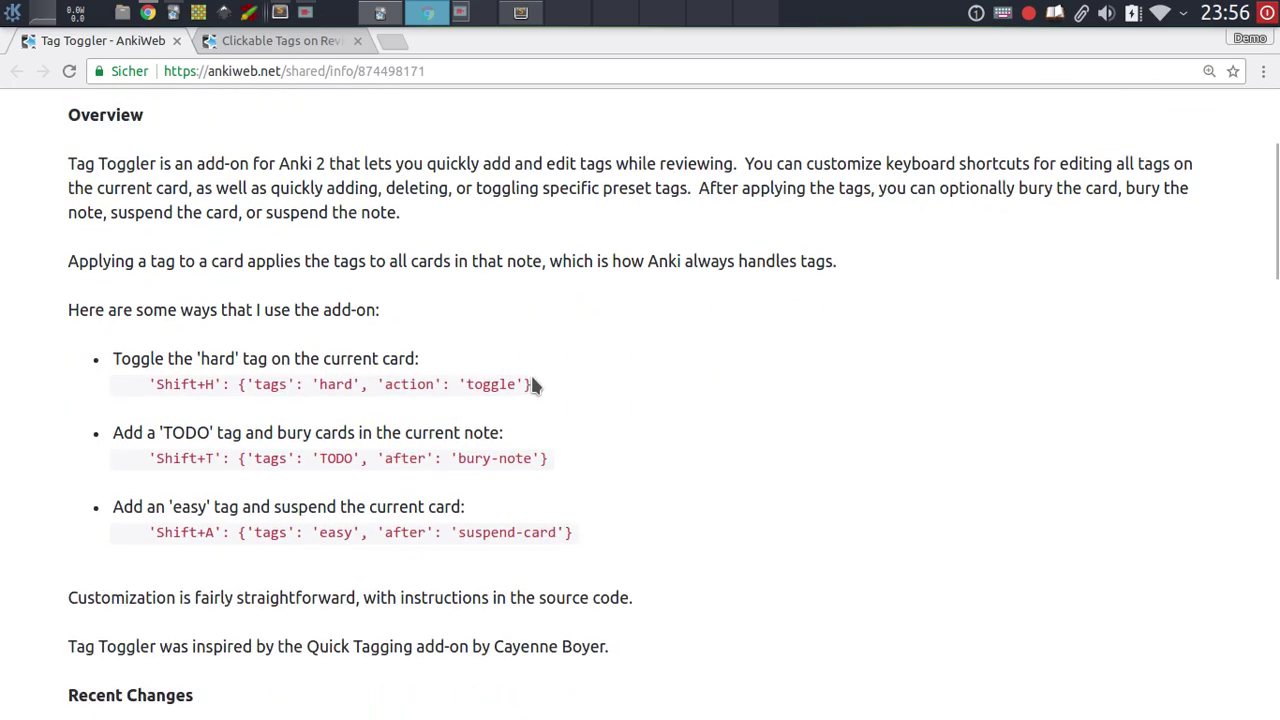
scroll(533, 385, "down", 2)
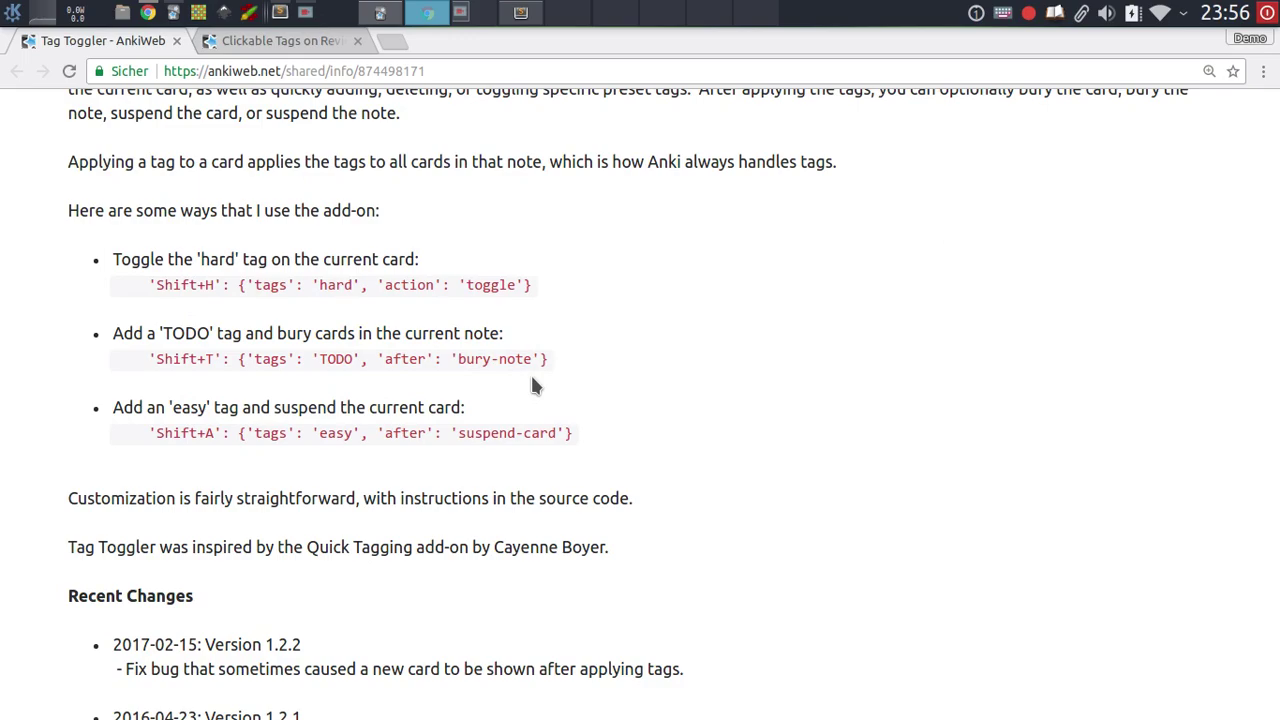
scroll(533, 386, "down", 4)
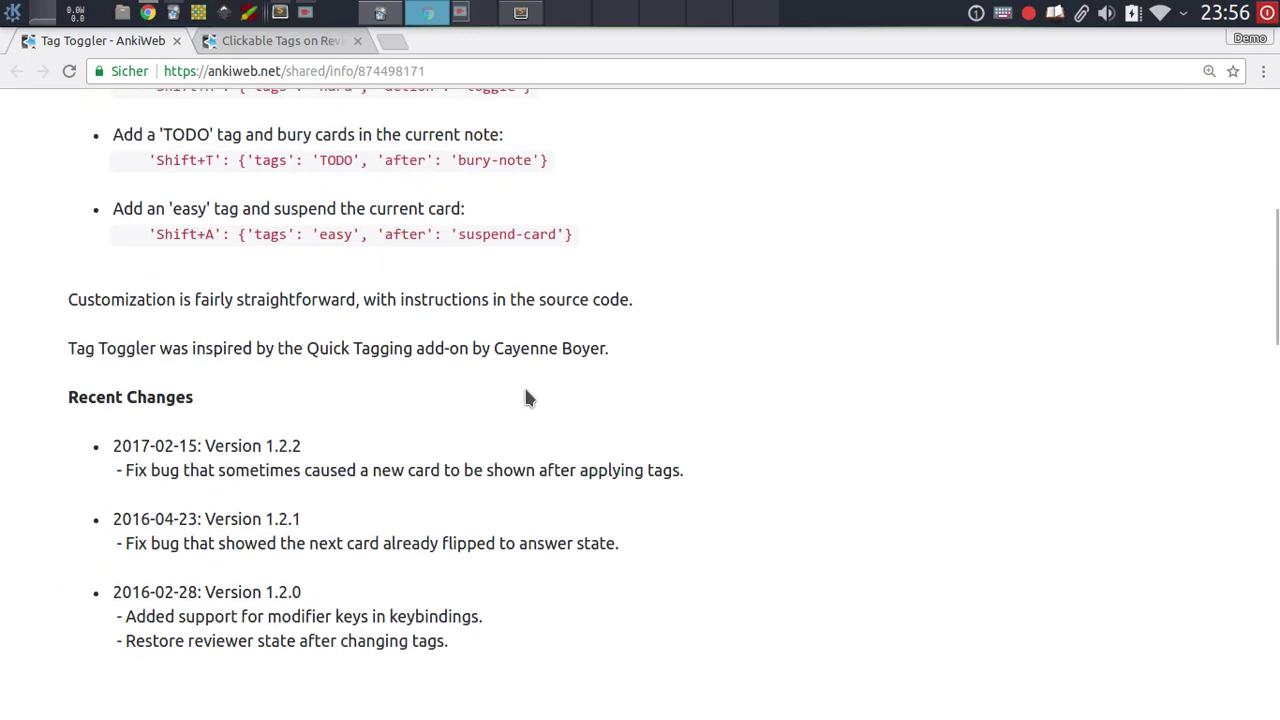
scroll(525, 392, "down", 9)
scroll(533, 340, "up", 20)
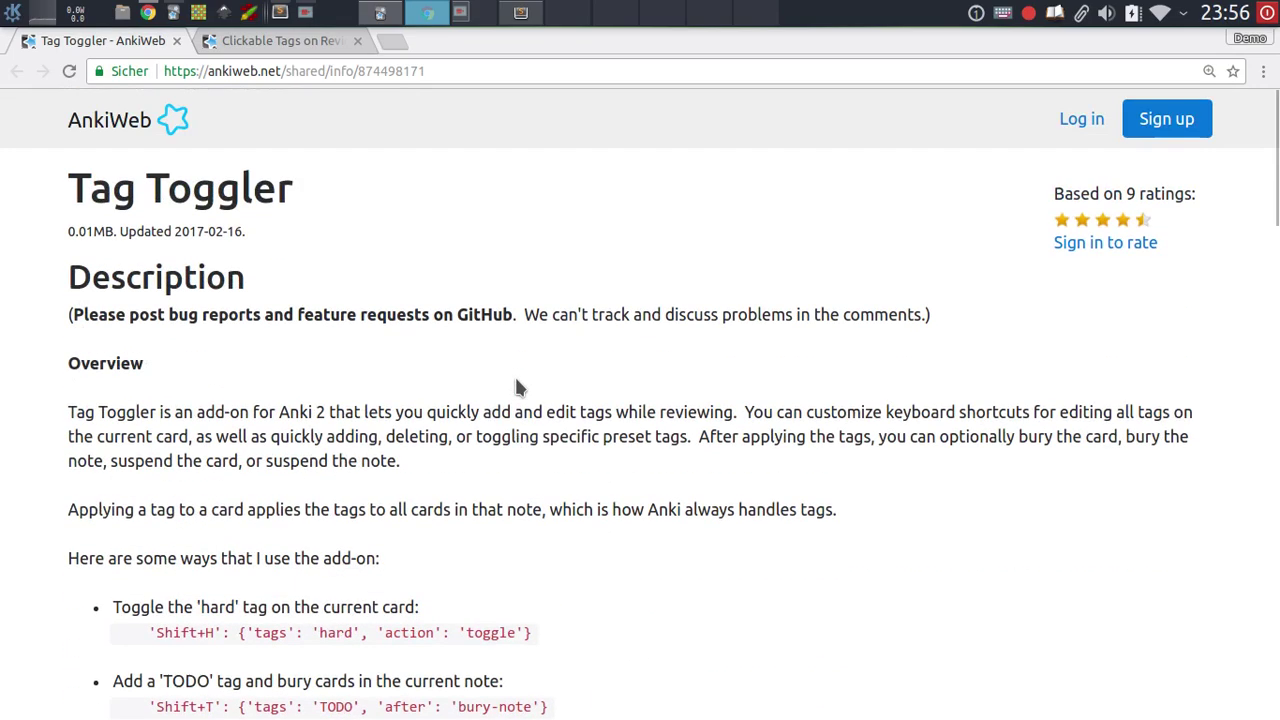
Return to the Tag_Toggler.py editor and scroll down to the commented tag_shortcuts block.
left_click(380, 12)
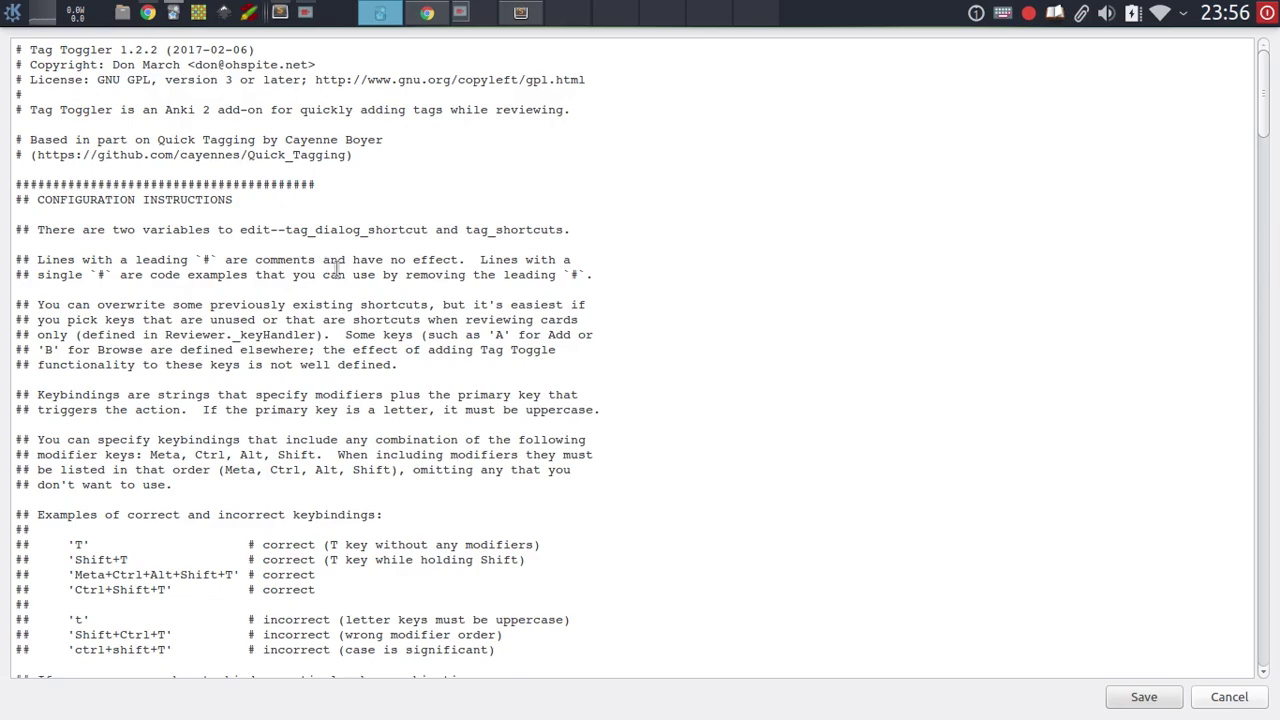
scroll(338, 270, "down", 4)
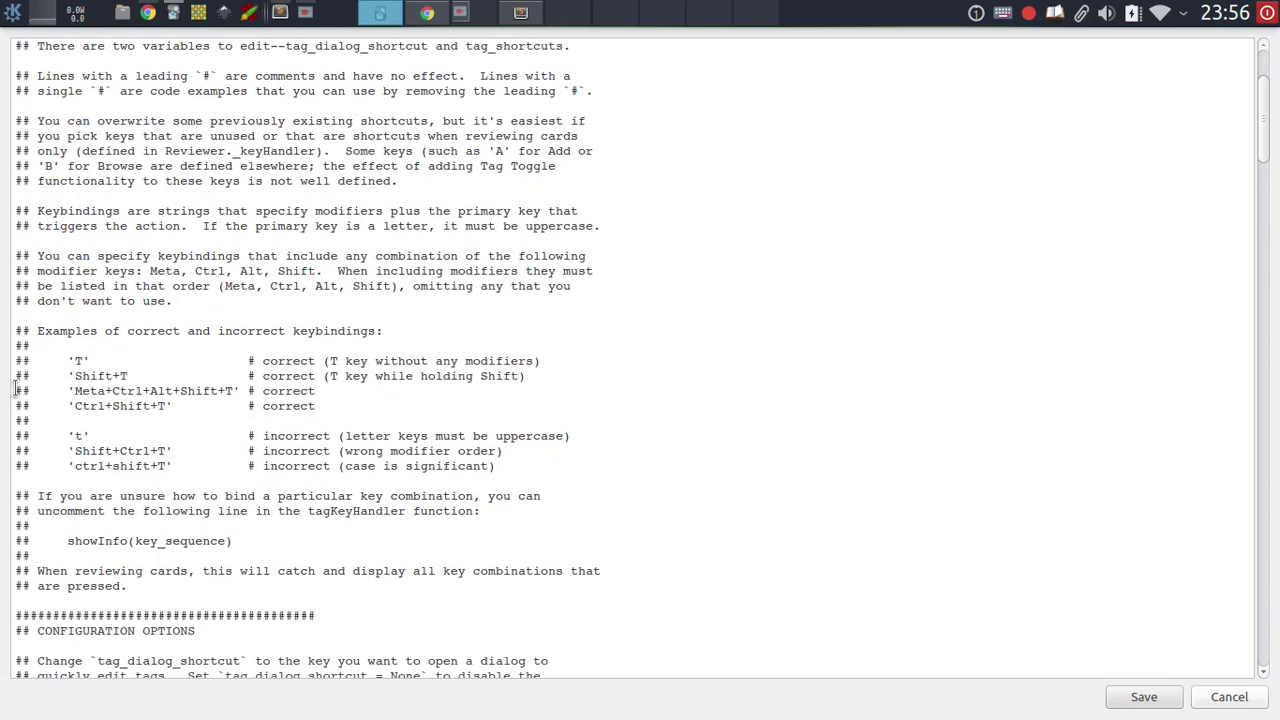
scroll(165, 383, "down", 3)
scroll(295, 288, "down", 6)
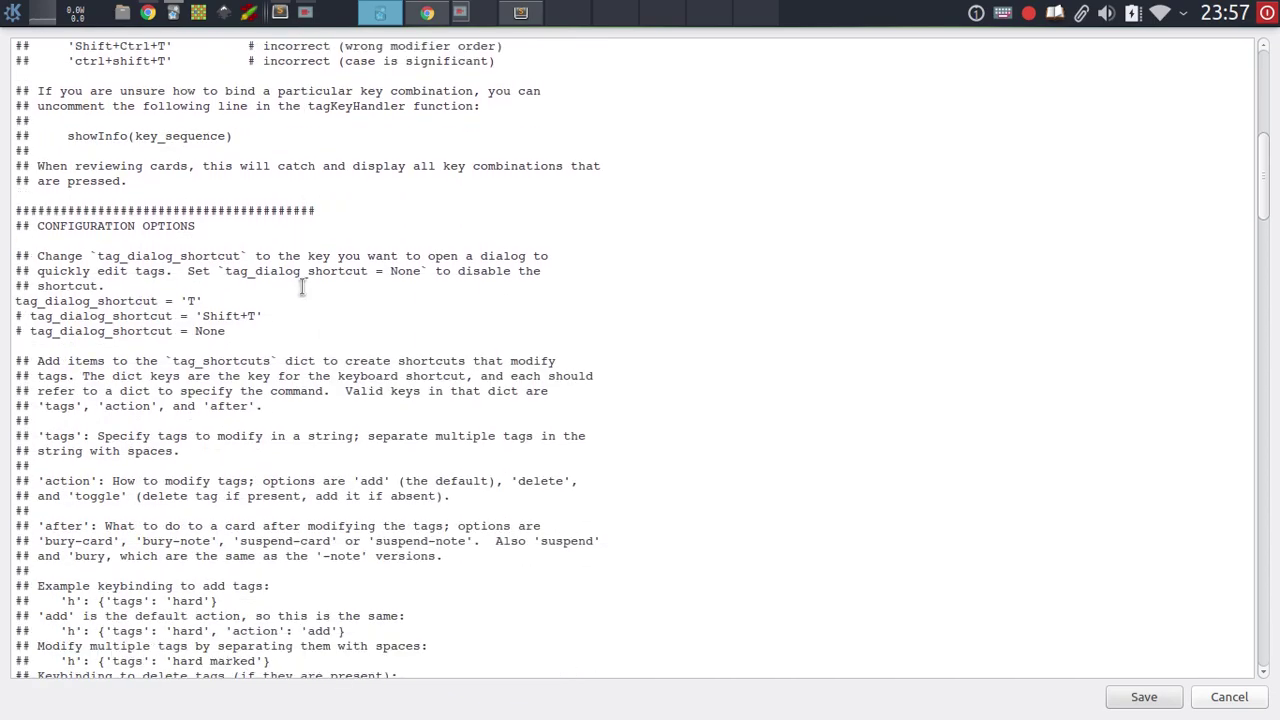
scroll(656, 227, "down", 4)
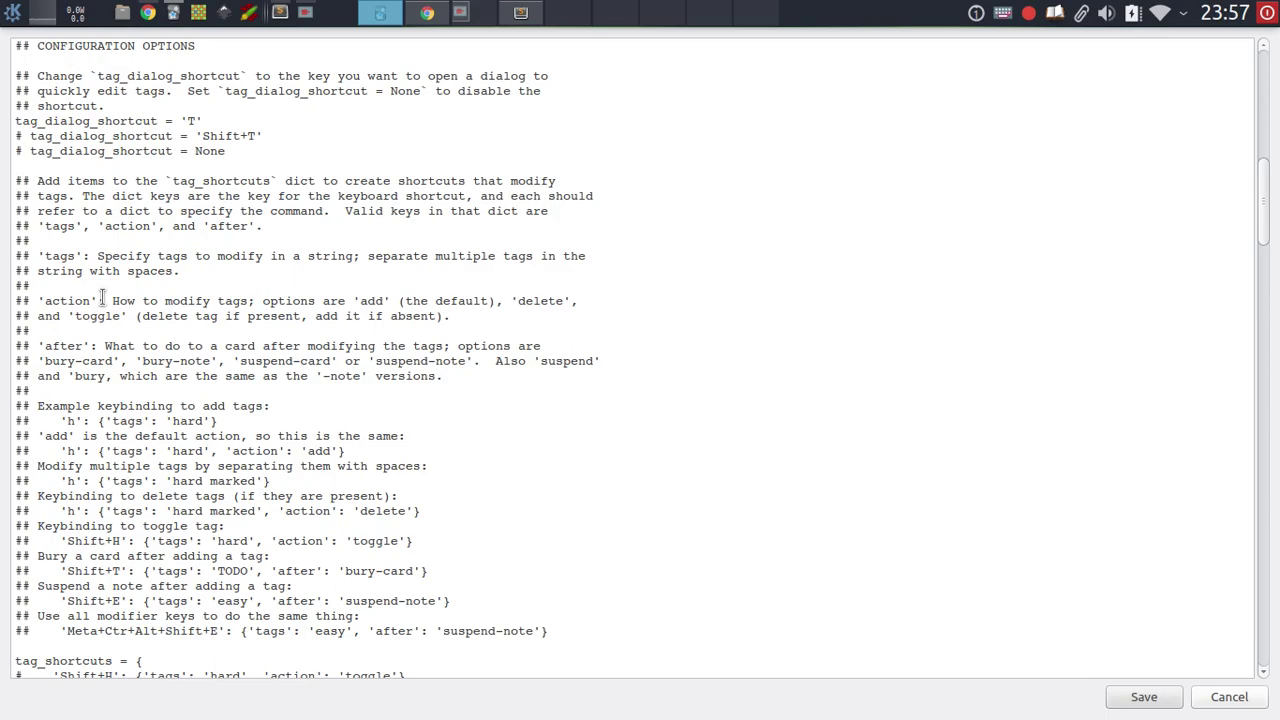
scroll(102, 300, "down", 3)
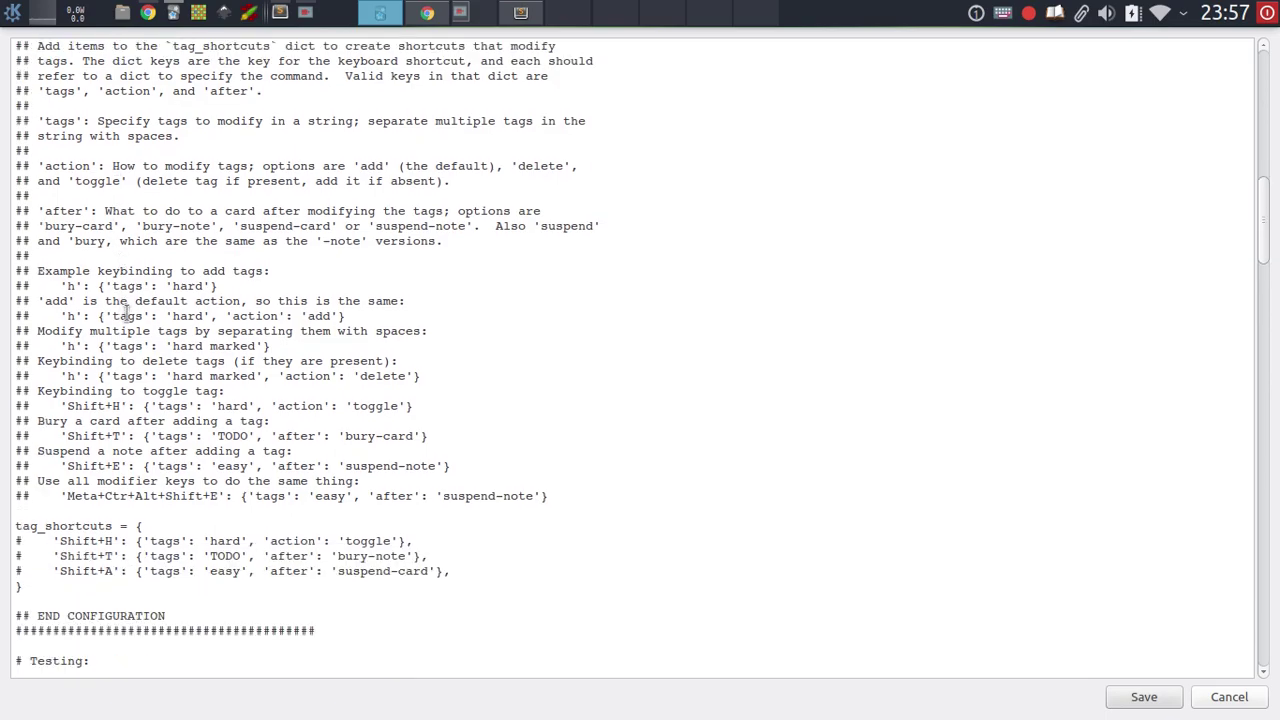
scroll(124, 318, "down", 2)
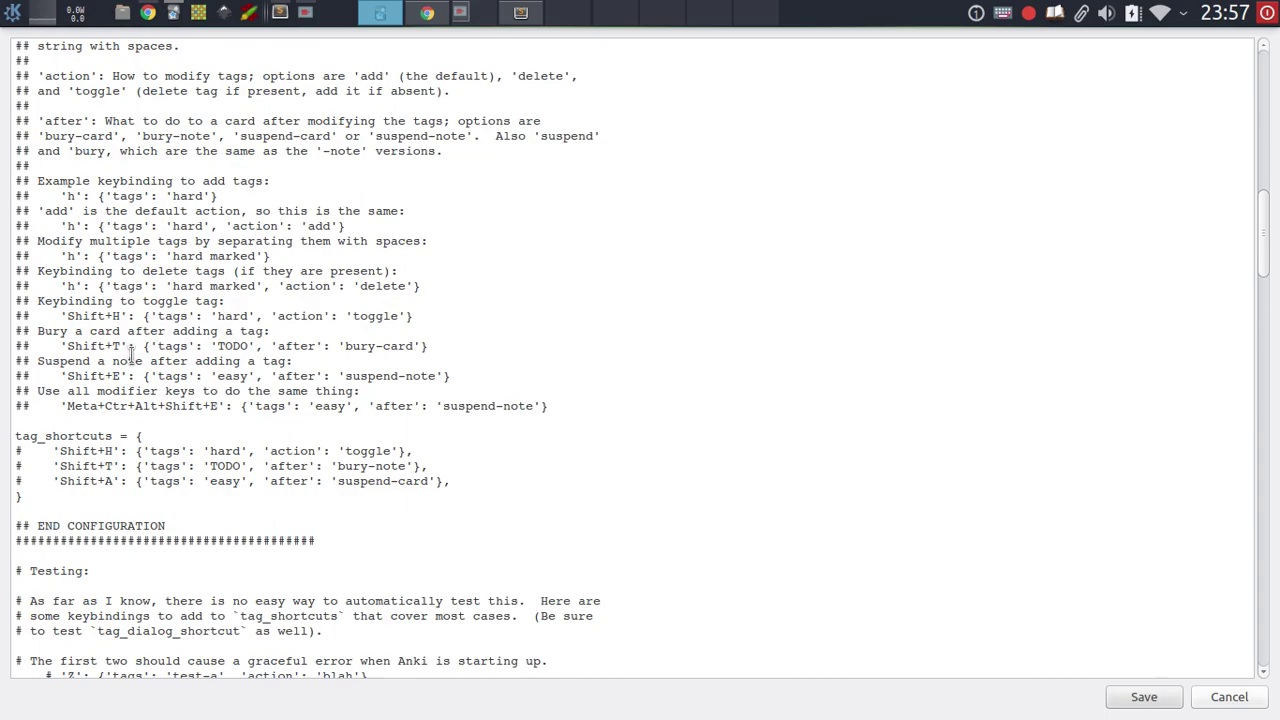
scroll(130, 354, "down", 1)
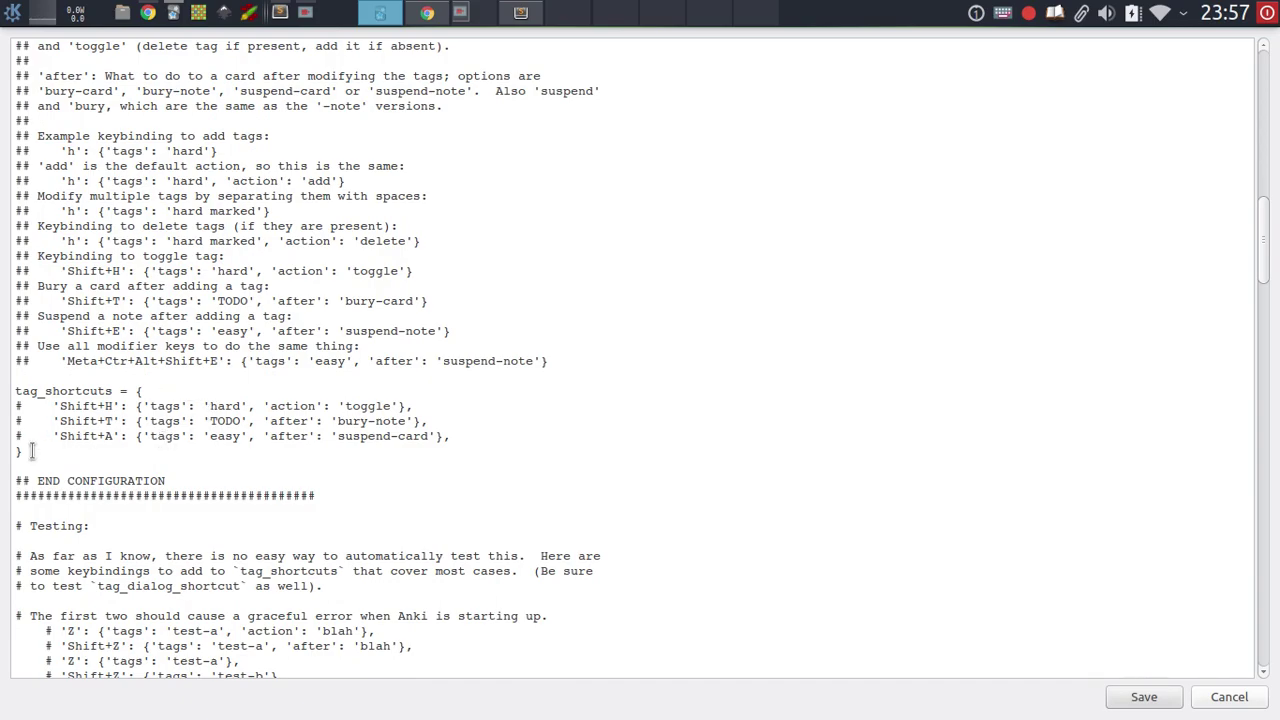
Uncomment the Shift+H, Shift+T and Shift+A tag_shortcuts lines by deleting their leading #.
left_click_drag(23, 452, 12, 392)
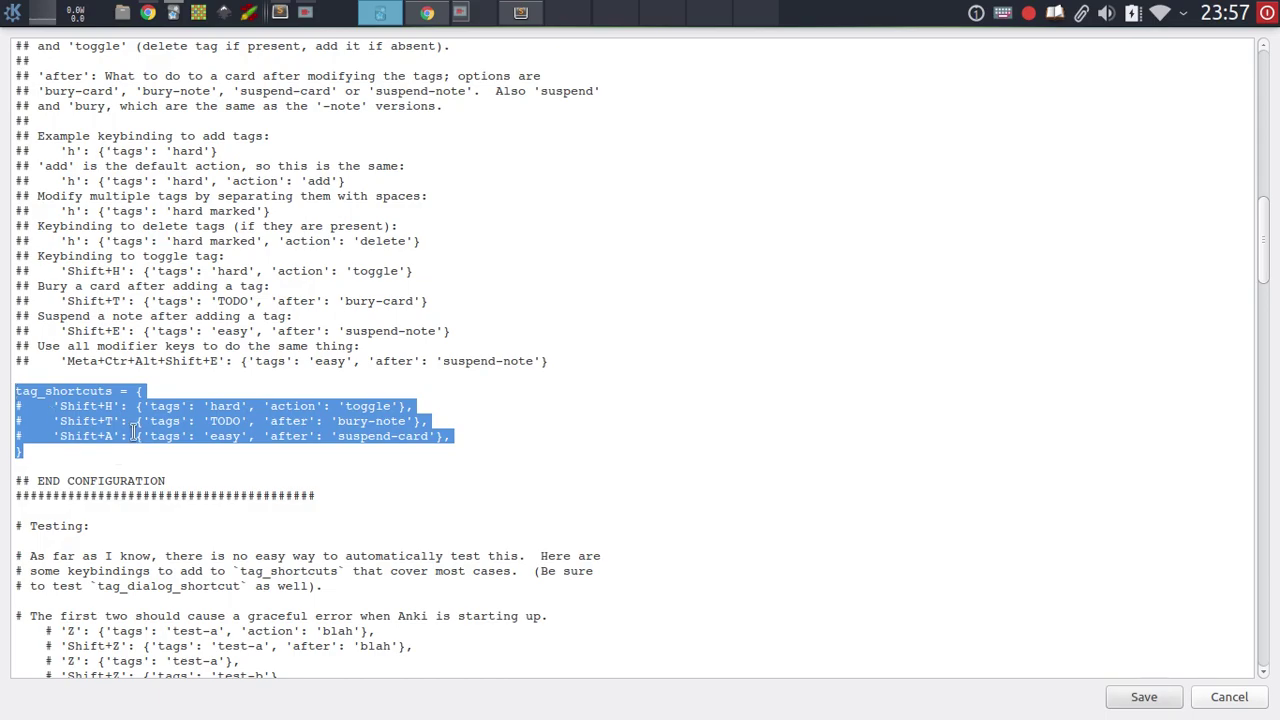
left_click(82, 404)
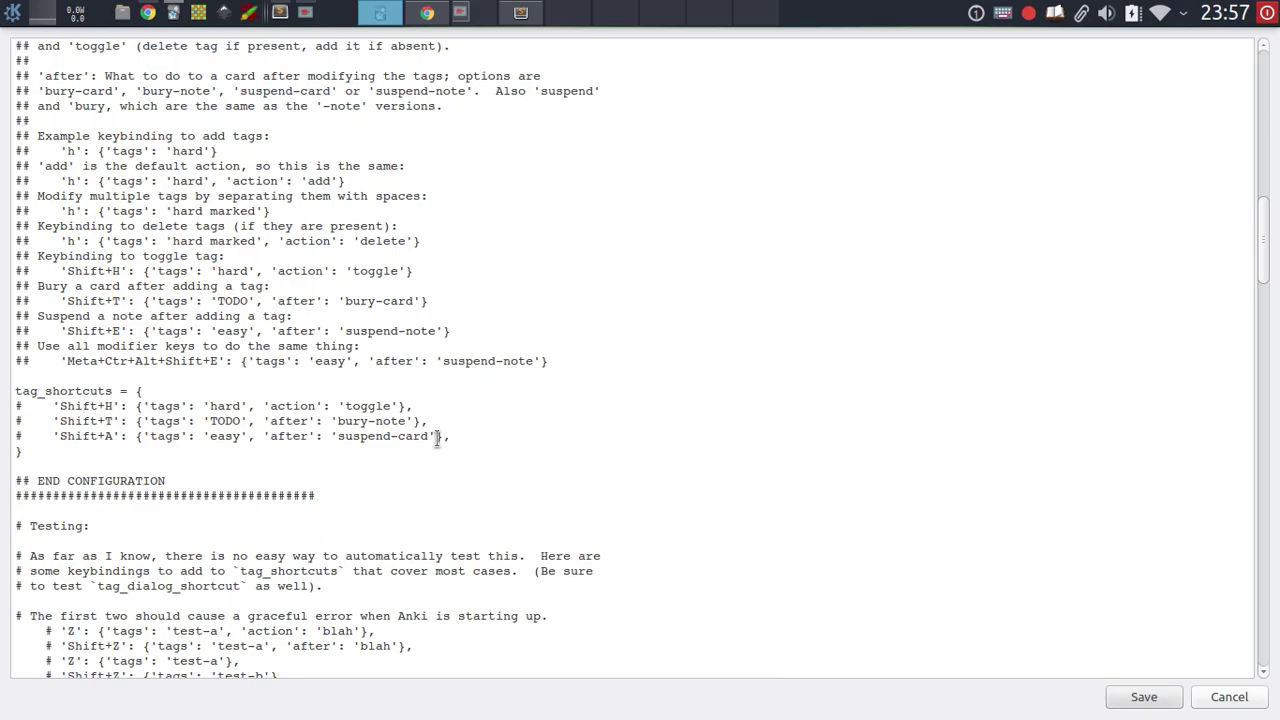
left_click(21, 406)
key("BackSpace")
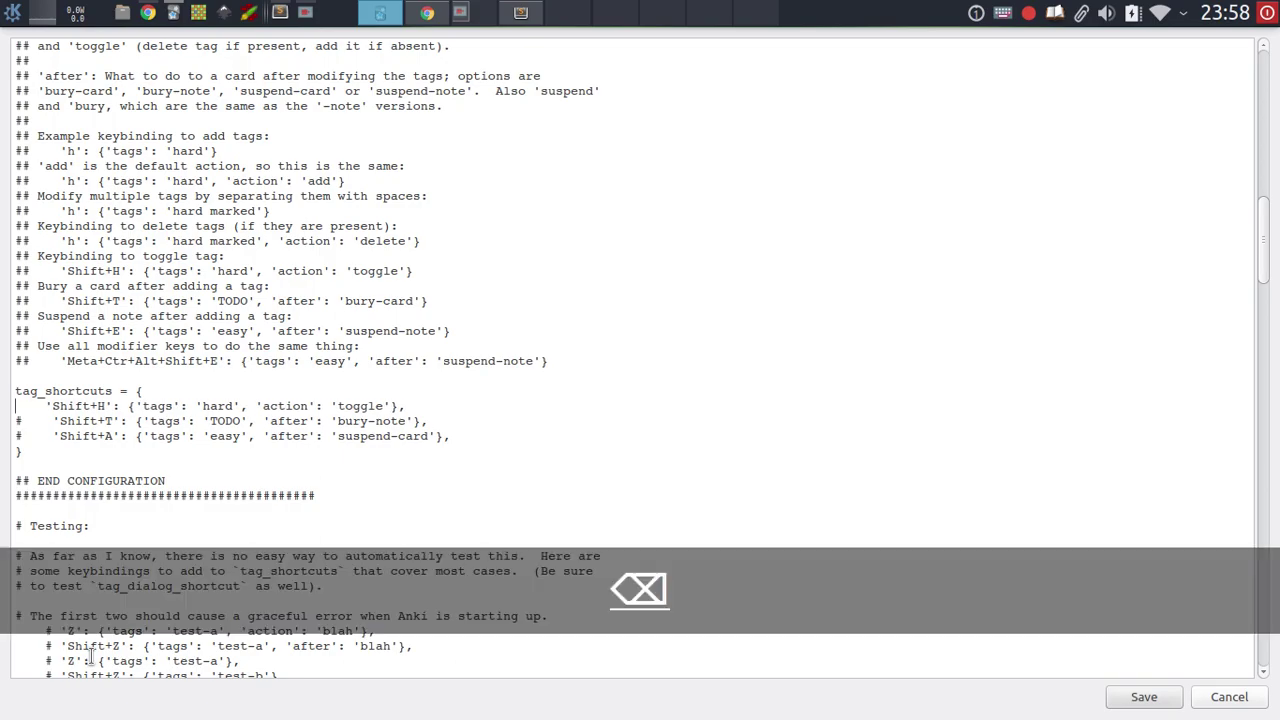
key("Down")
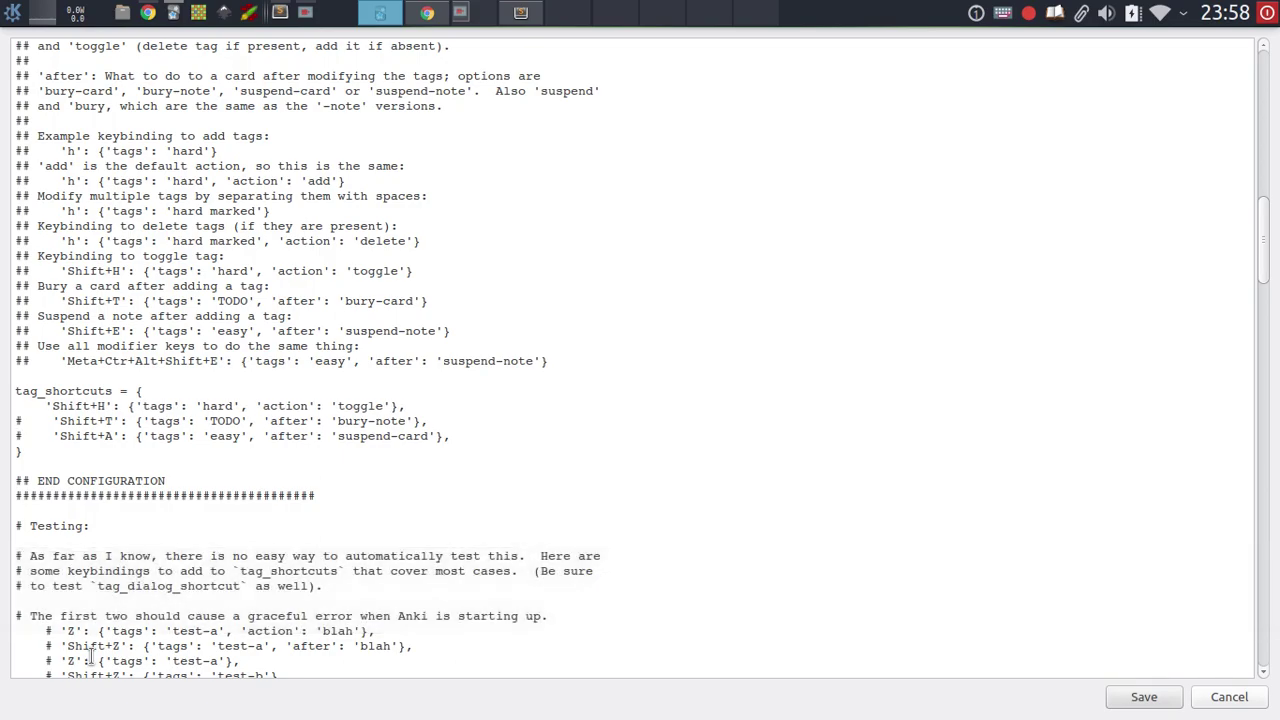
key("BackSpace")
key("Down")
key("BackSpace")
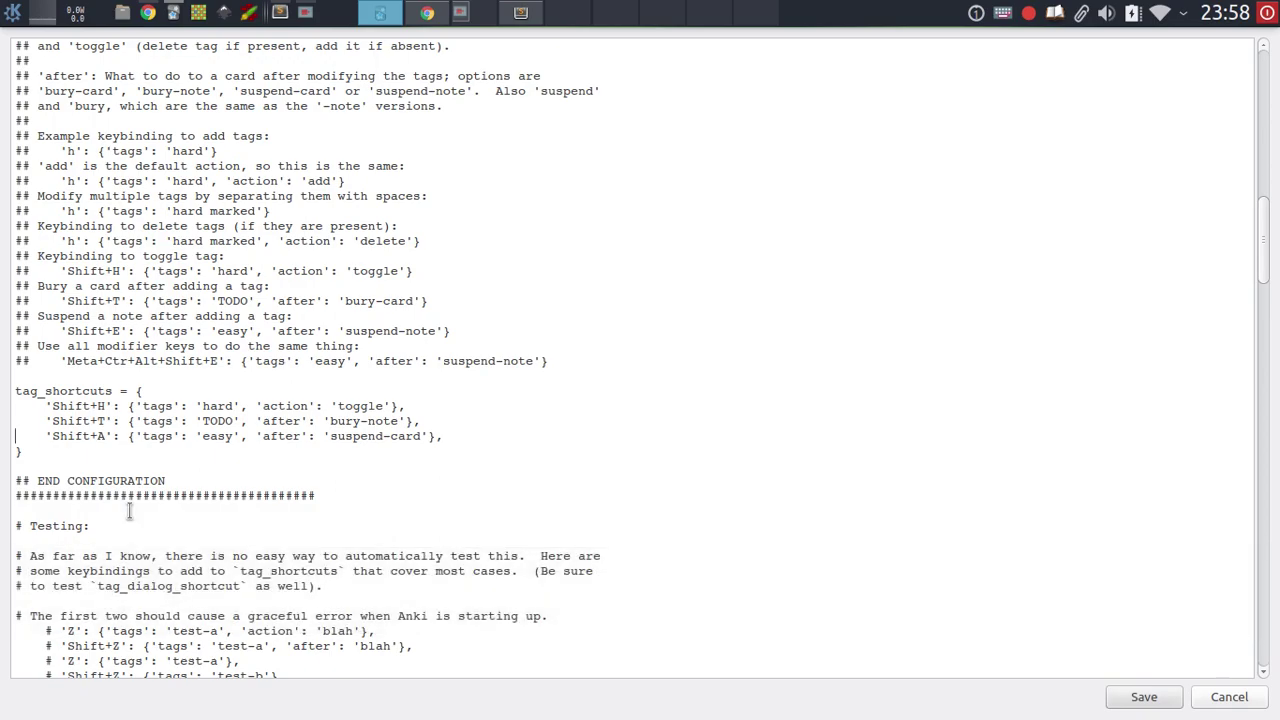
Review the edited config and select the example keybinding comment lines.
scroll(251, 449, "up", 20)
scroll(318, 508, "down", 15)
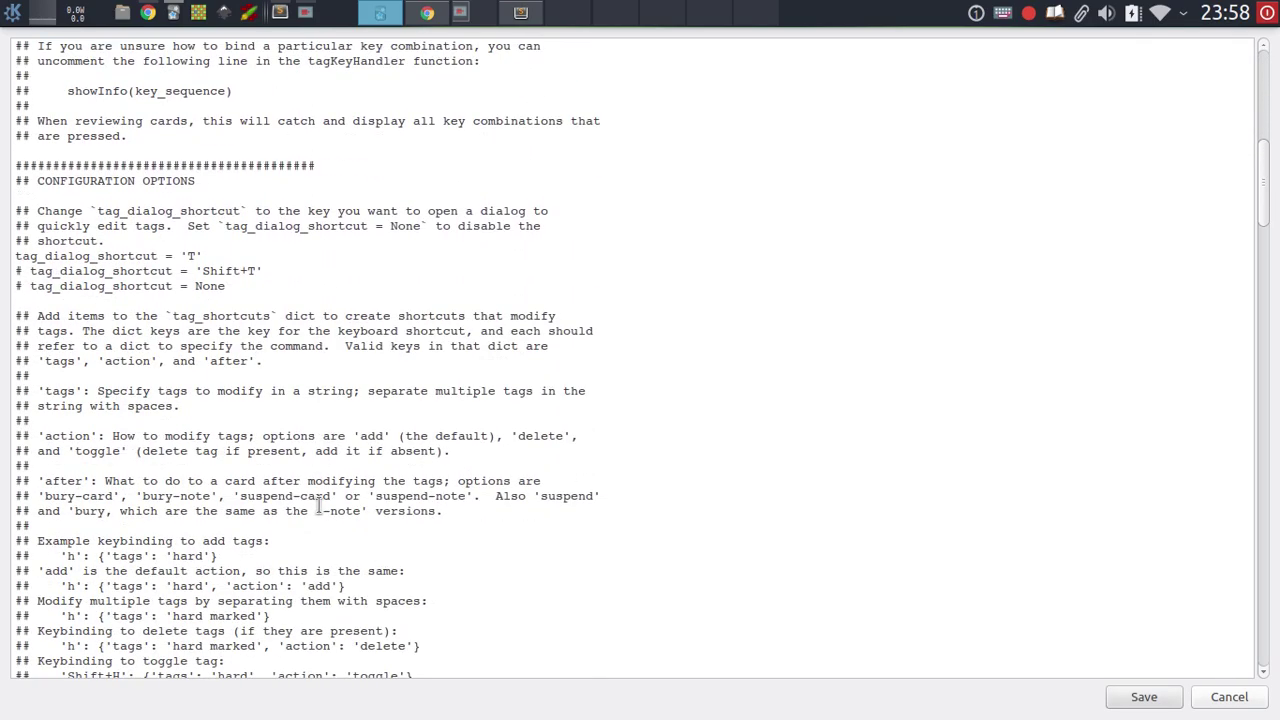
scroll(318, 508, "down", 9)
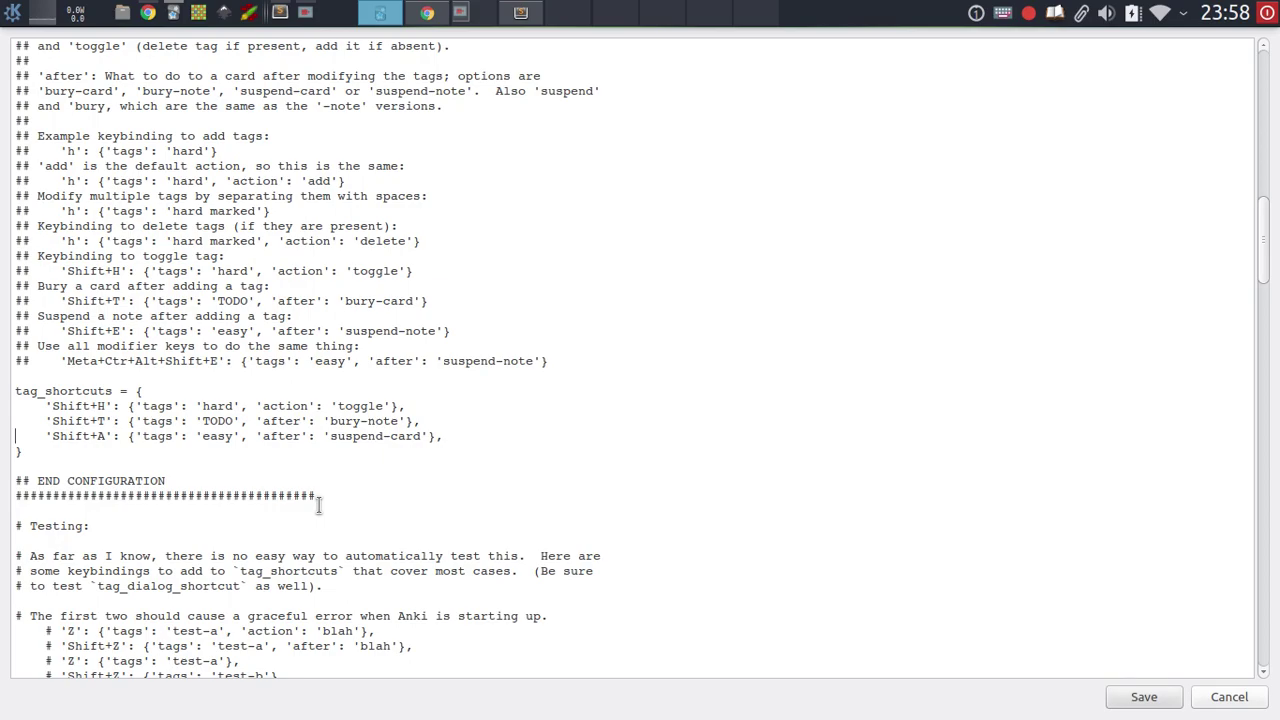
scroll(319, 505, "up", 3)
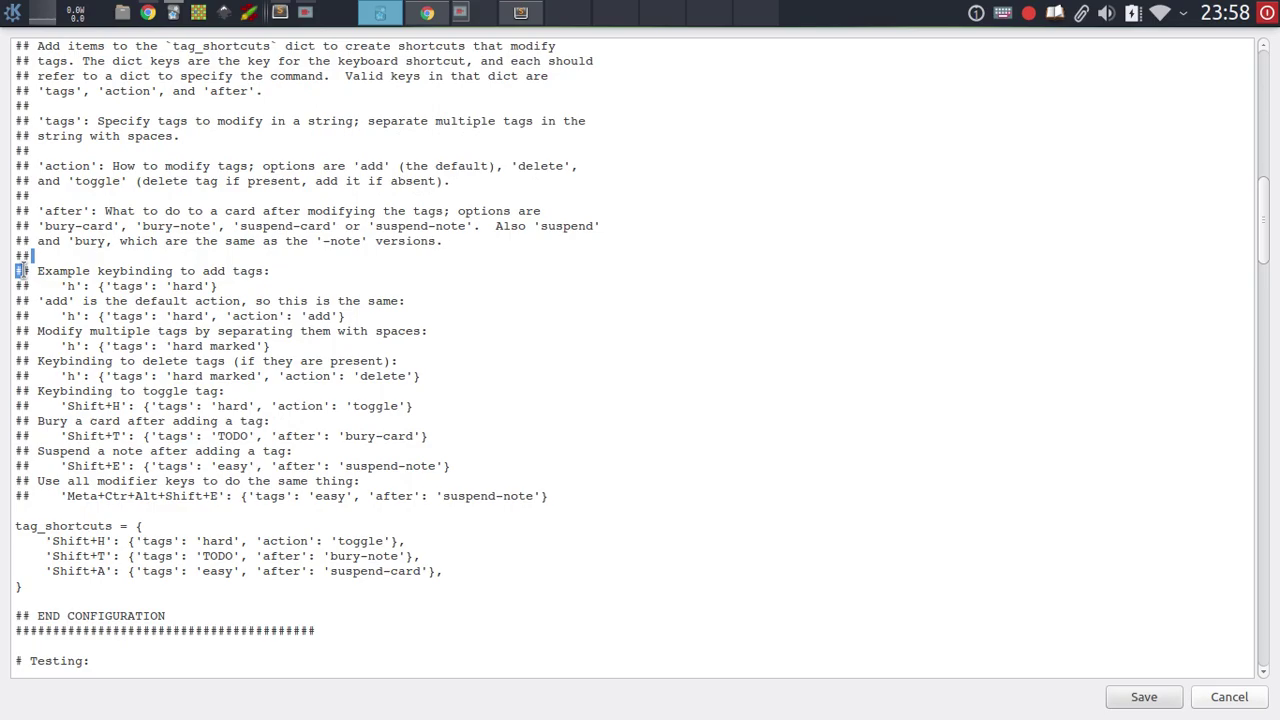
left_click_drag(14, 271, 32, 280)
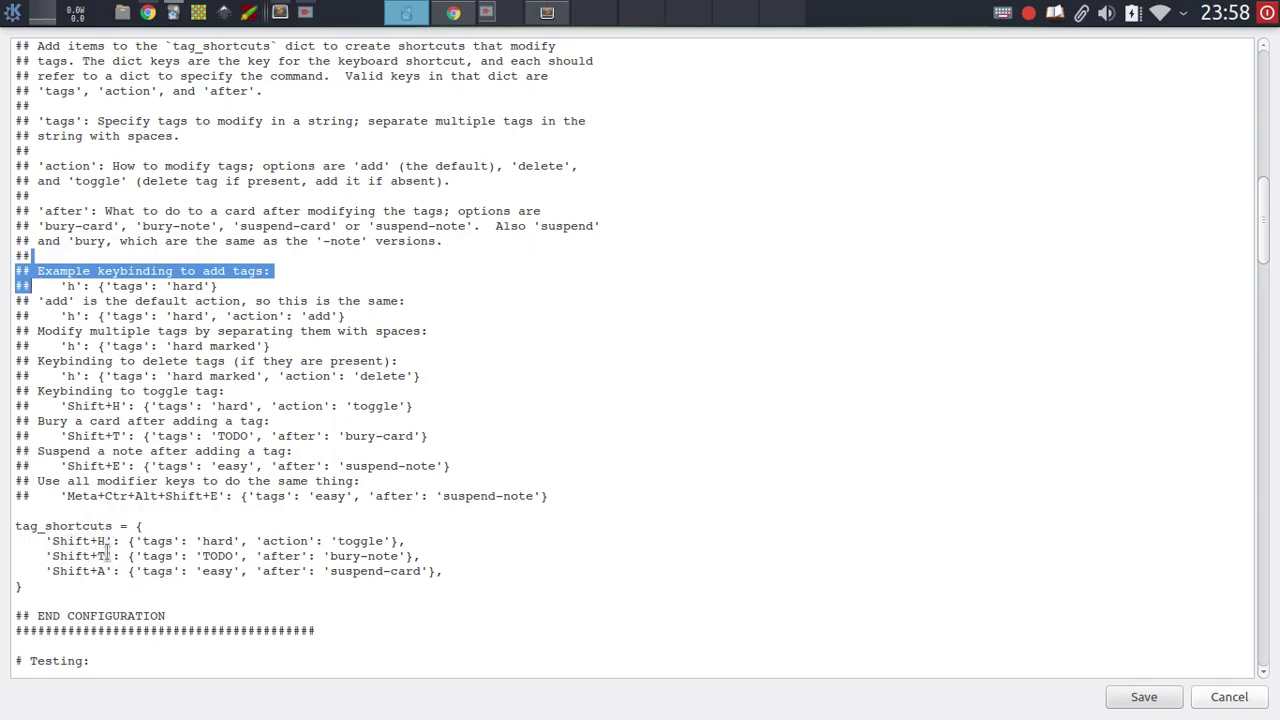
Save the Tag Toggler config, dismiss the restart reminder, and quit Anki with Alt+F4.
left_click(1145, 697)
left_click(719, 409)
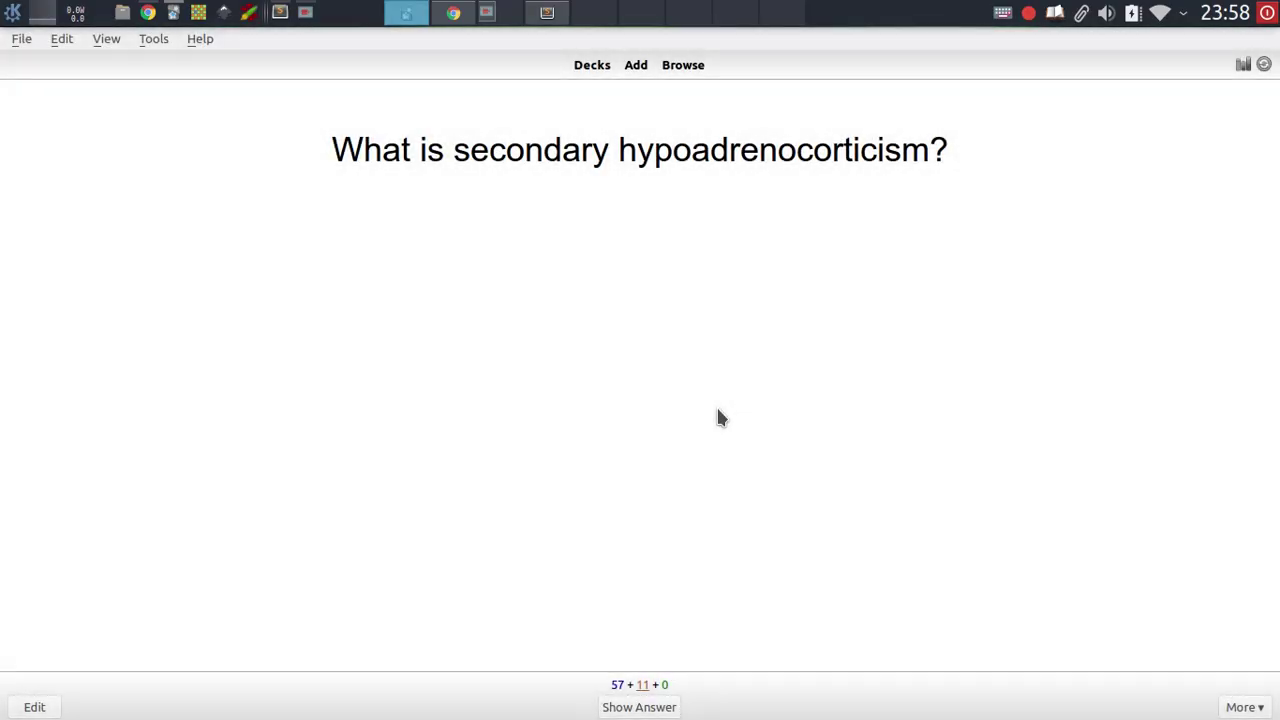
key("alt+F4")
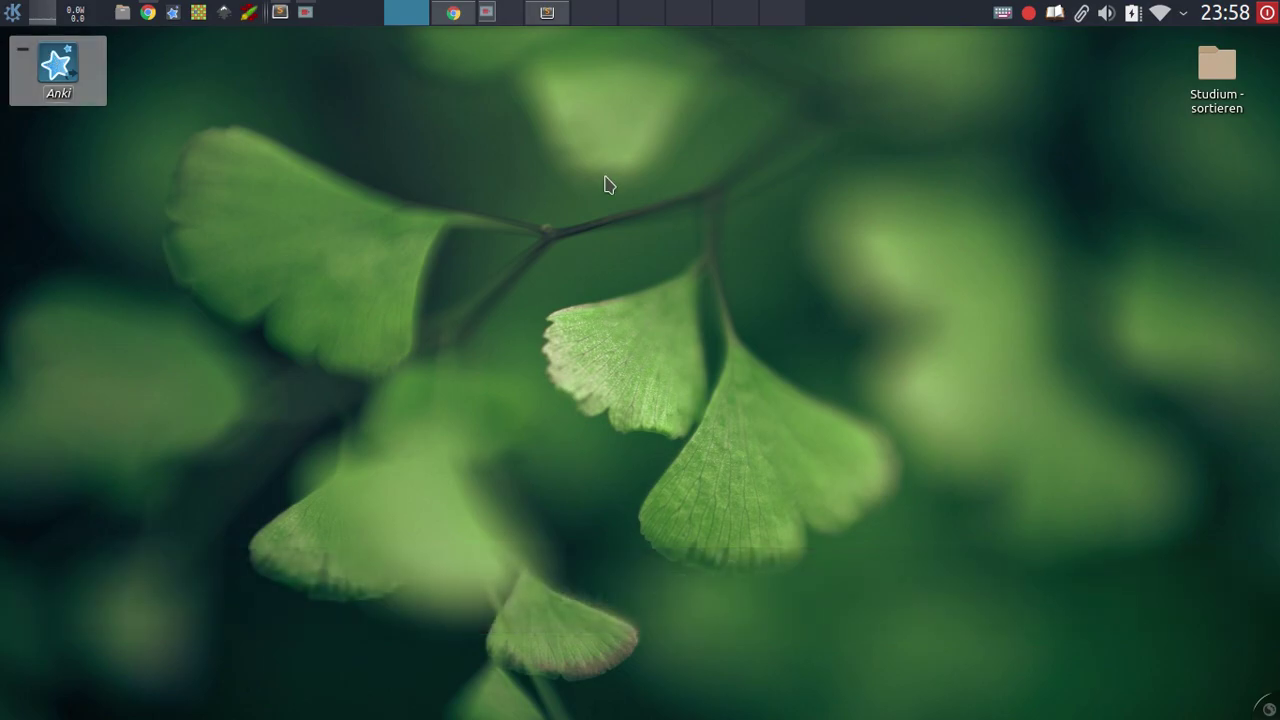
After relaunching, review the 2: Endocrine System deck and tag the first card 'hard'.
key("s")
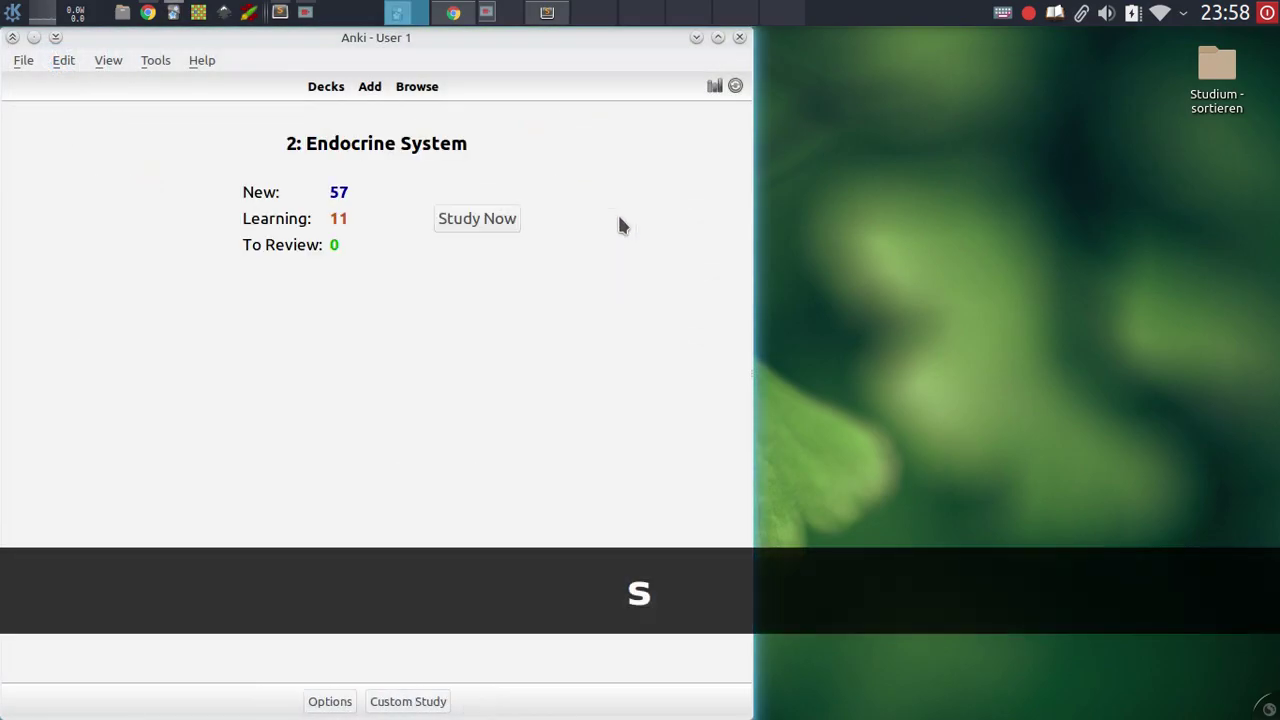
key("space")
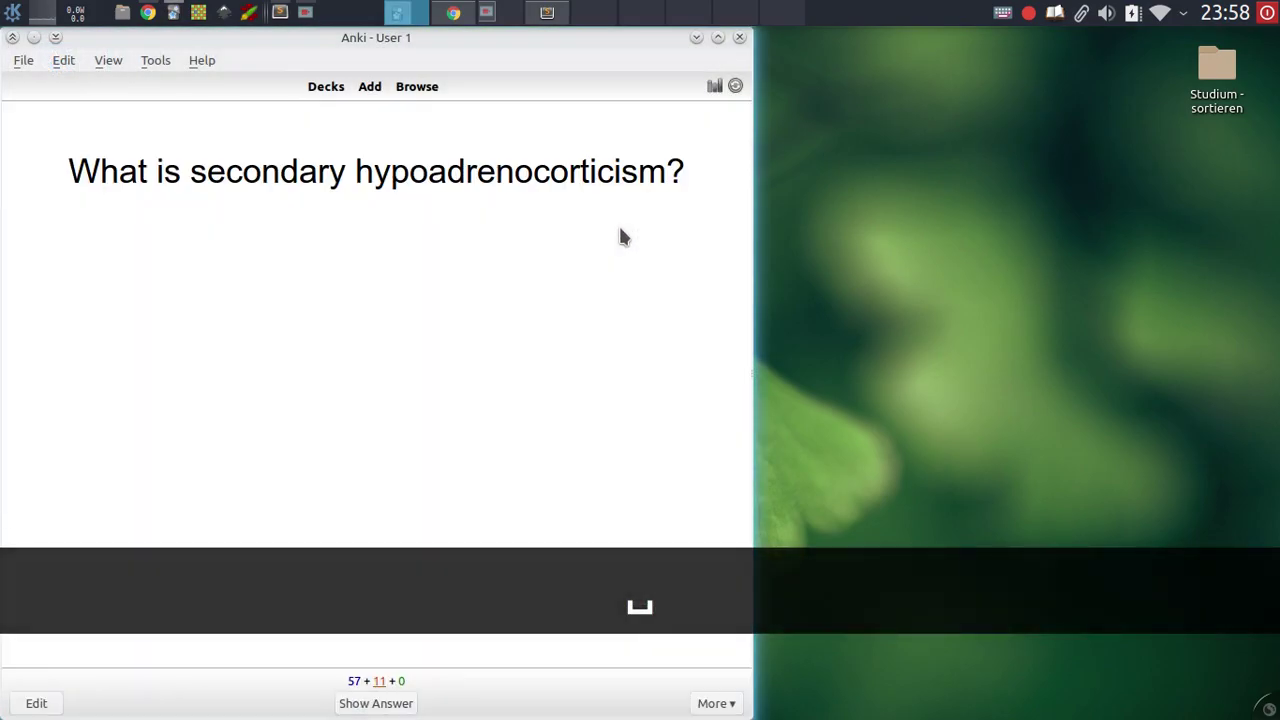
key("ctrl+super+Up")
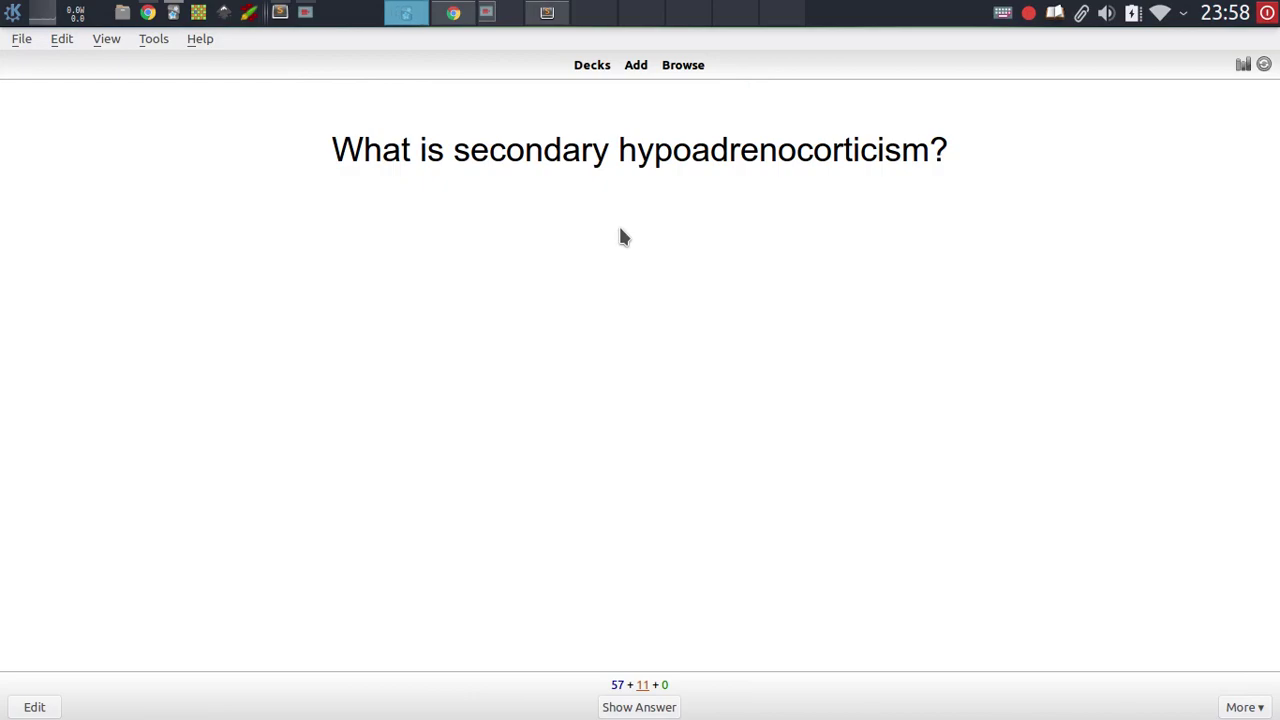
key("h")
key("h")
Study the 0: Slides deck and reveal its first card's answer.
key("d")
left_click(398, 163)
key("space")
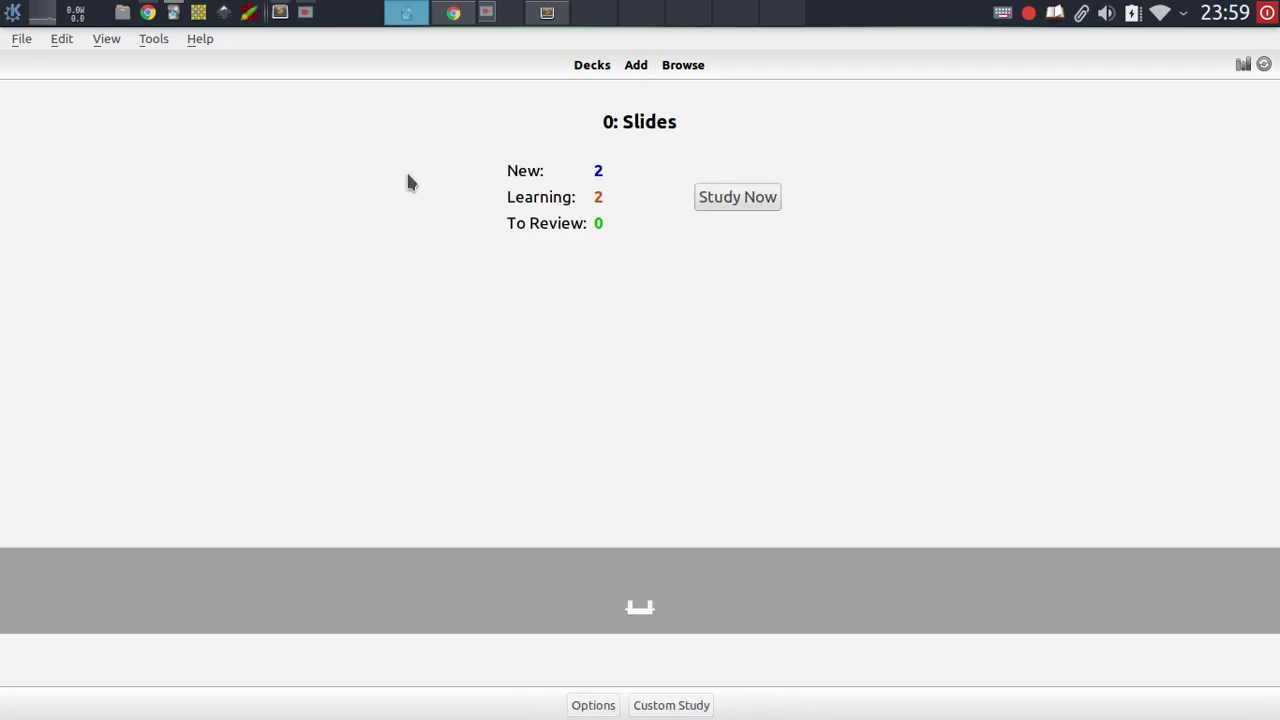
key("space")
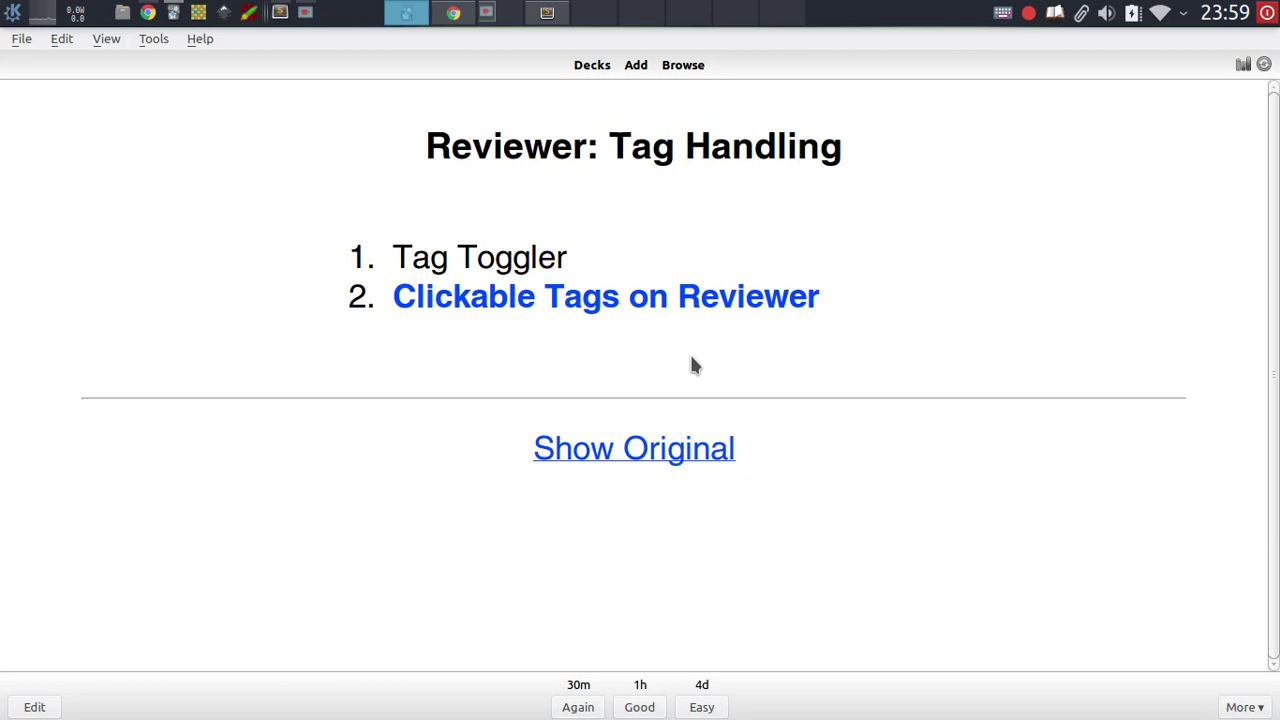
left_click(453, 12)
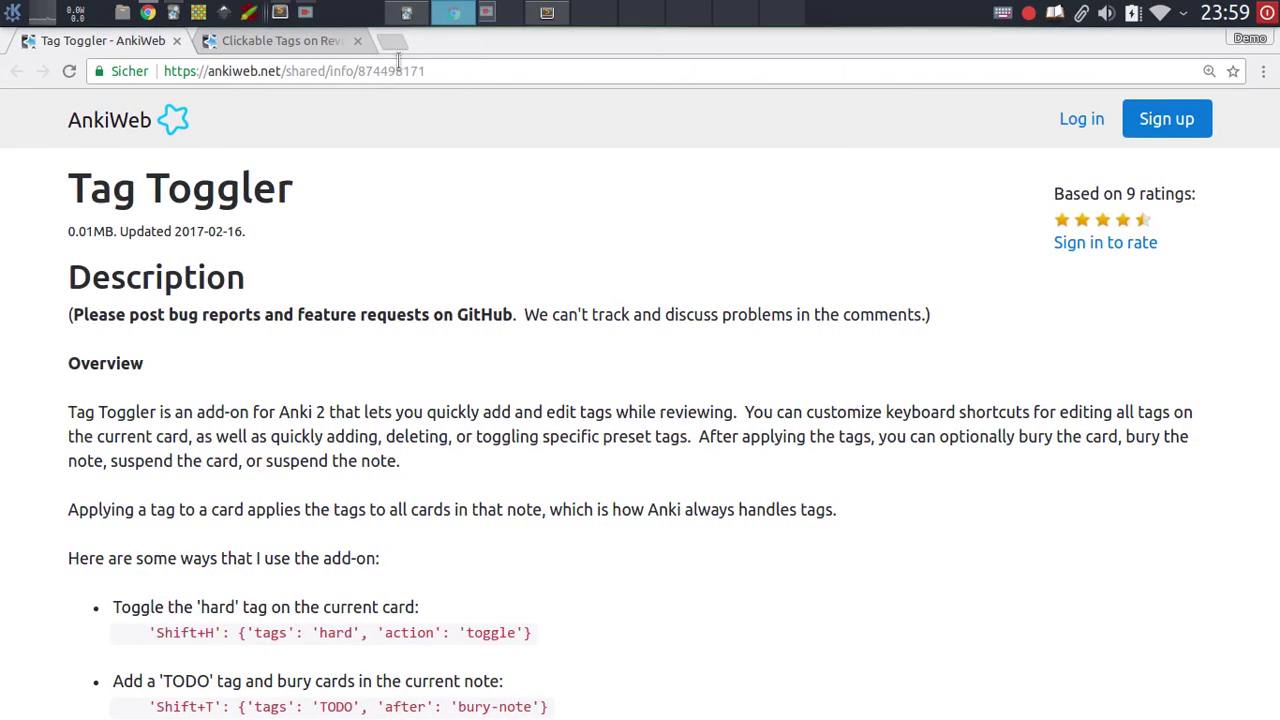
left_click(314, 38)
double_click(352, 71)
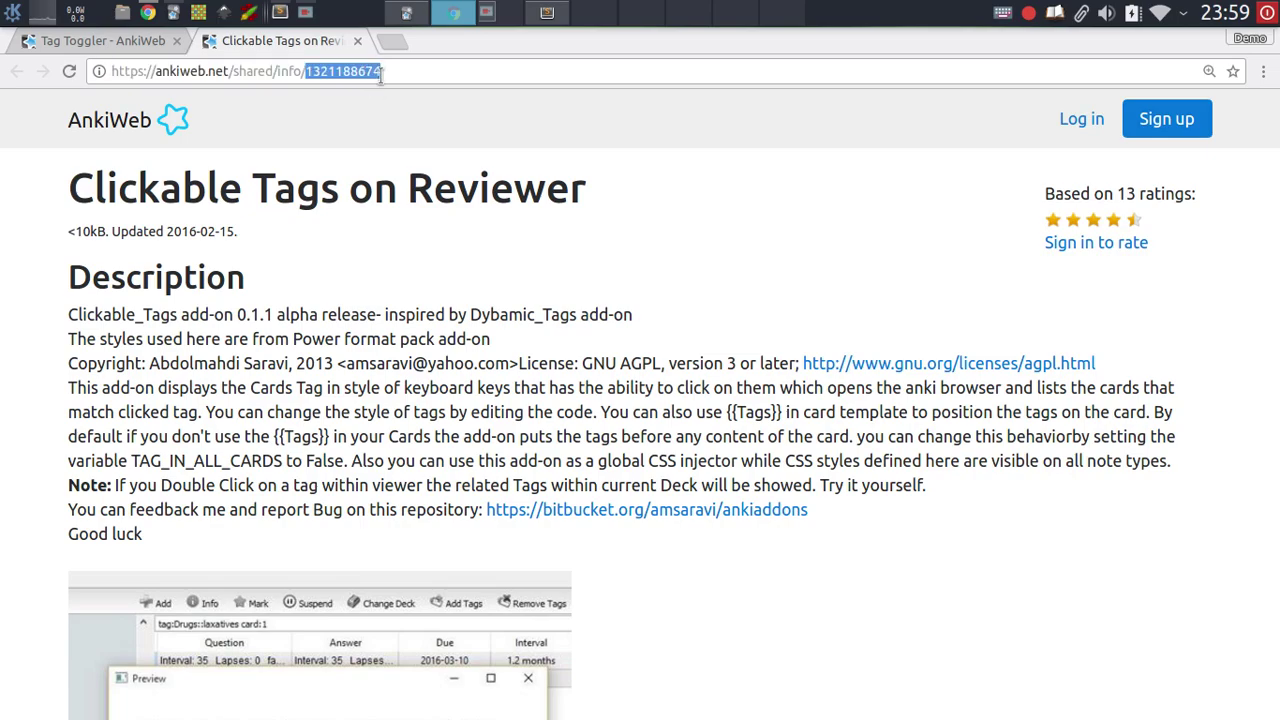
key("ctrl+c")
left_click(410, 12)
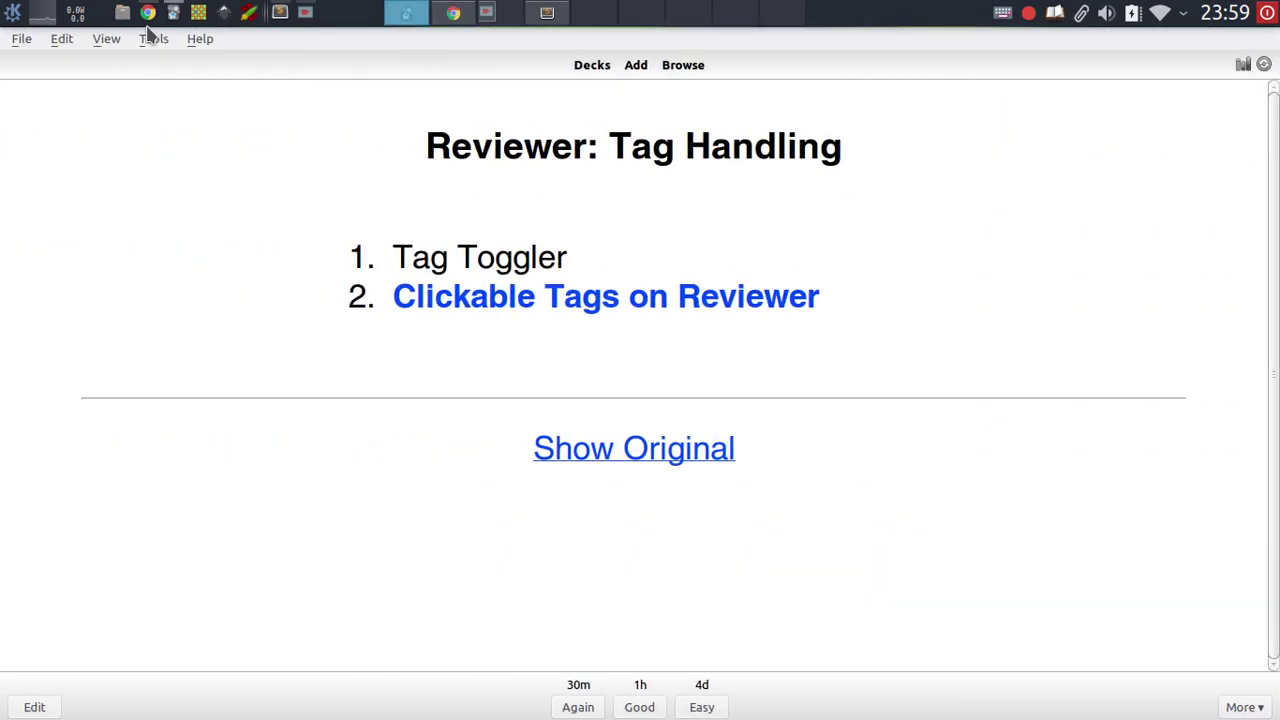
left_click(151, 38)
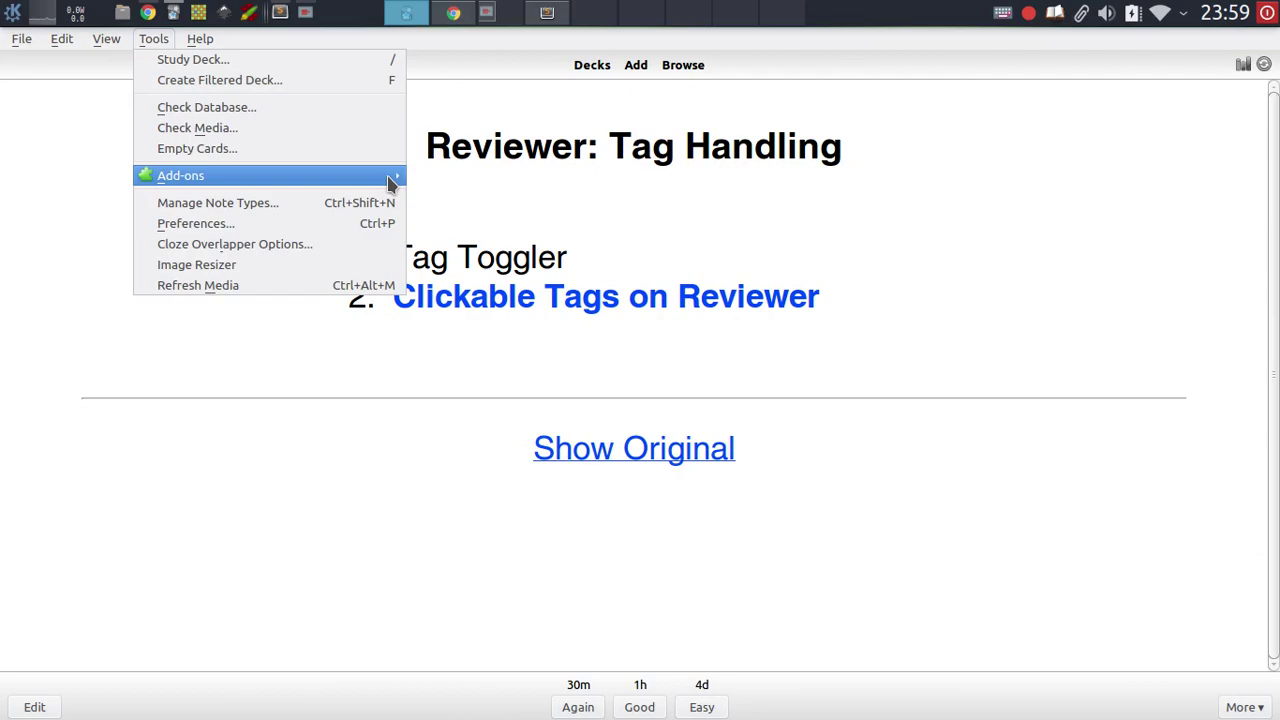
mouse_move(390, 178)
left_click(607, 175)
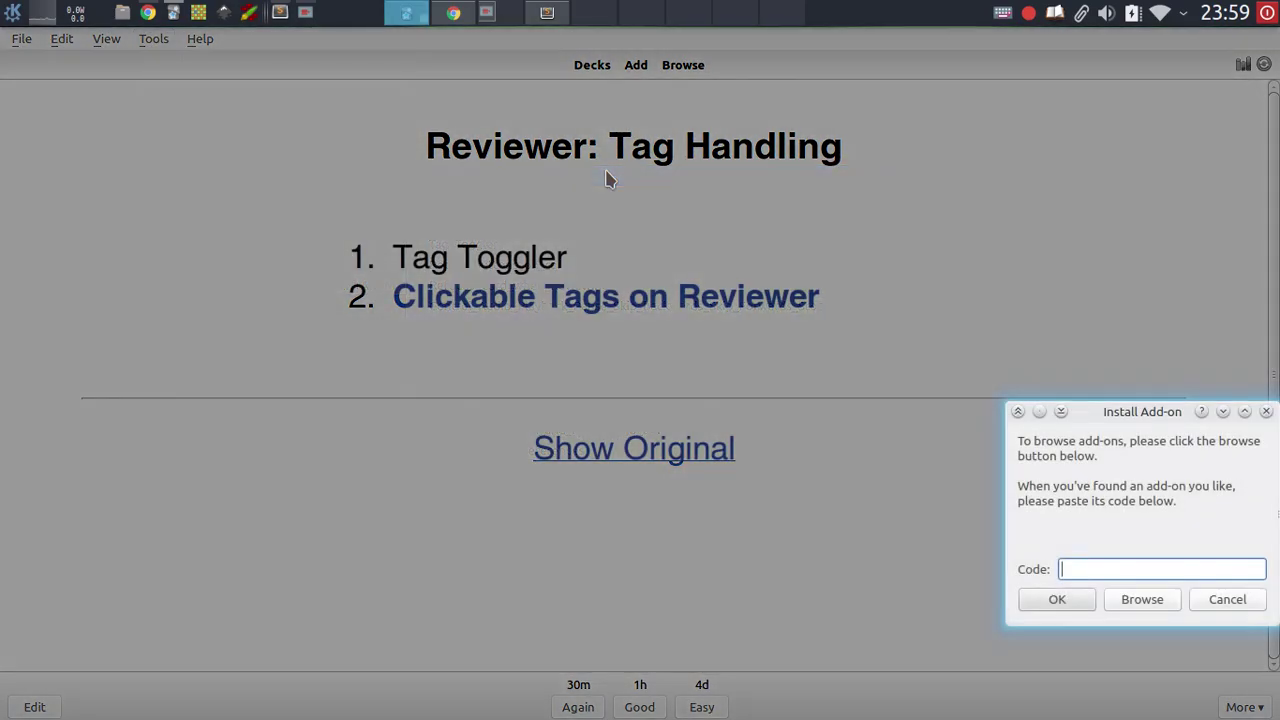
key("ctrl+v")
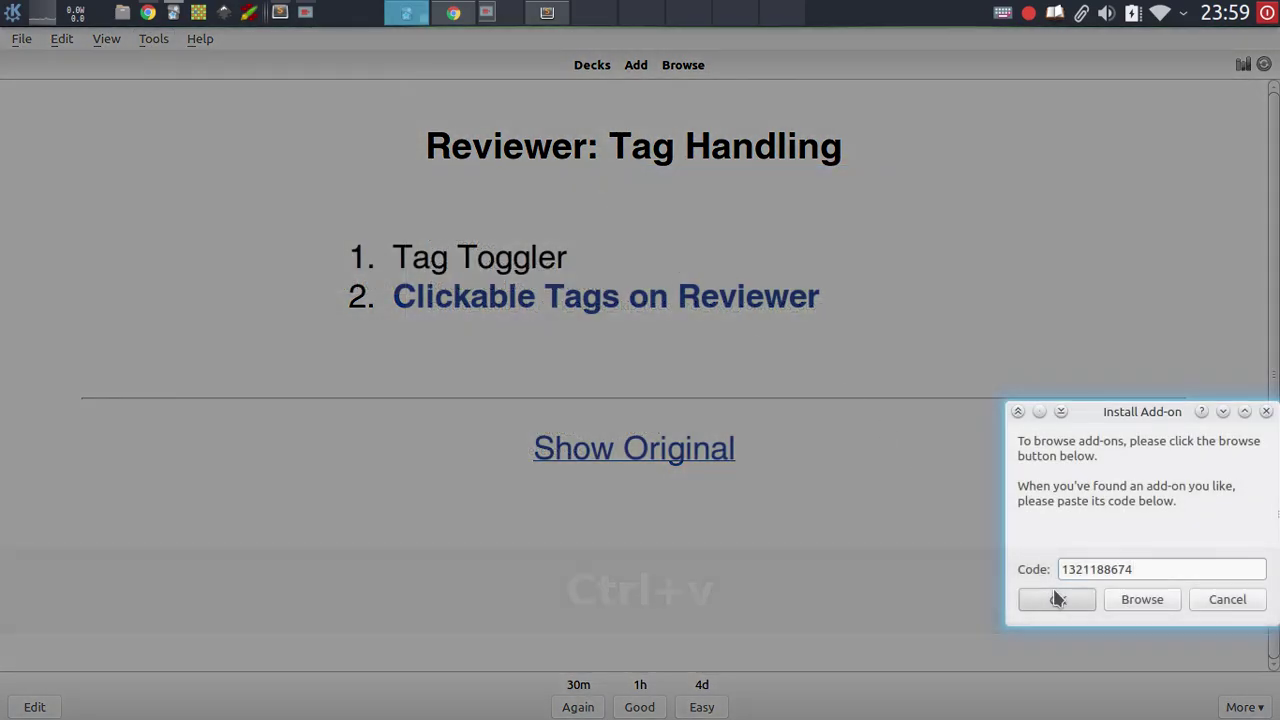
left_click(1054, 593)
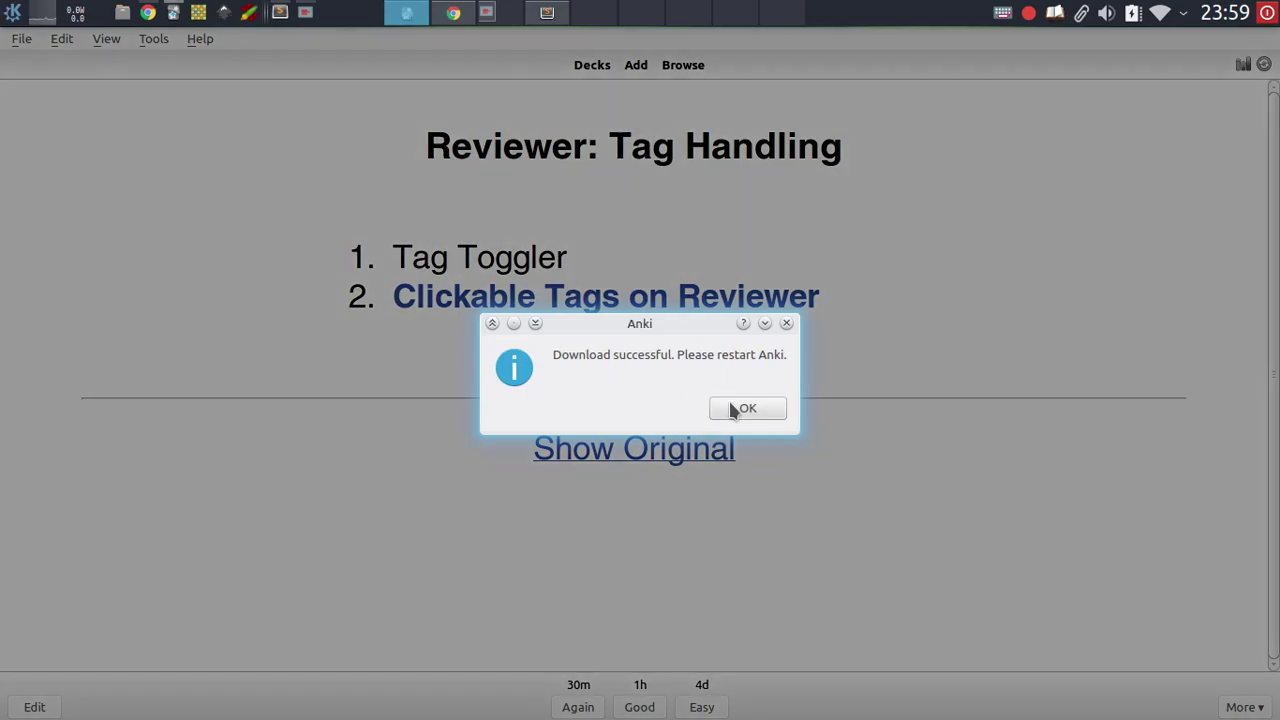
Dismiss the download notice, restart Anki, and start studying the 2: Endocrine System deck.
left_click(733, 404)
key("alt+F4")
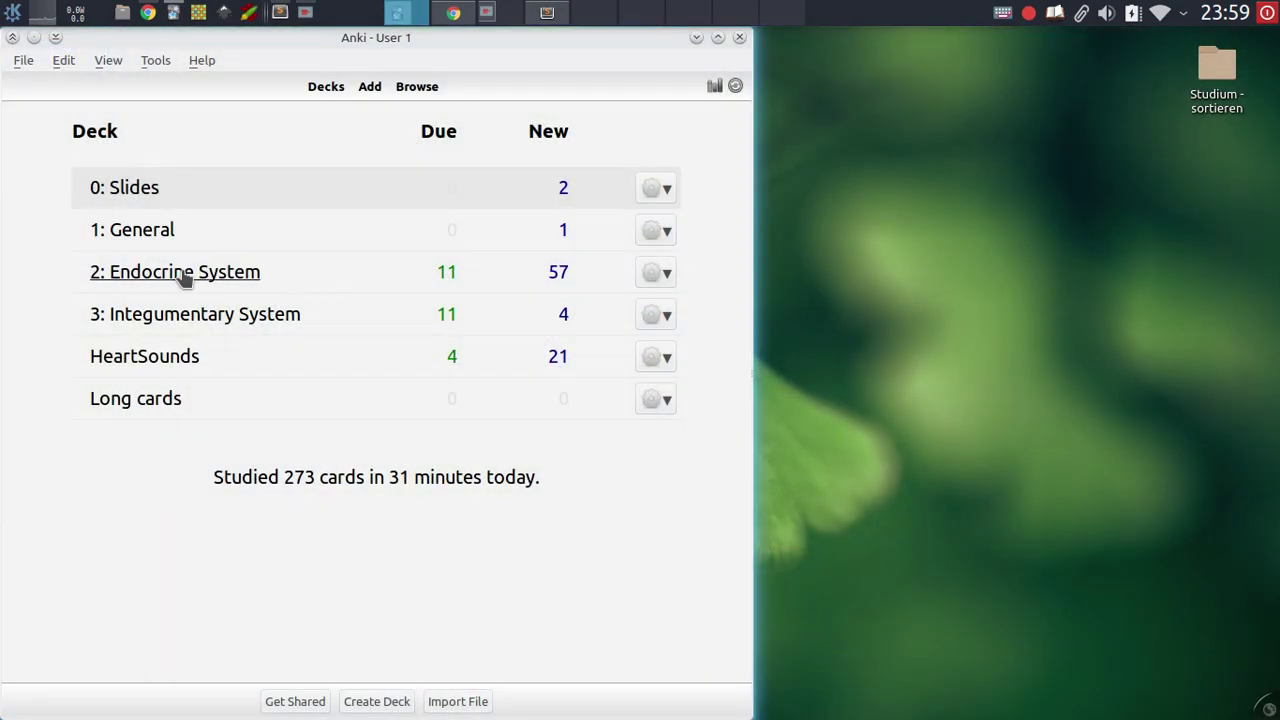
left_click(183, 278)
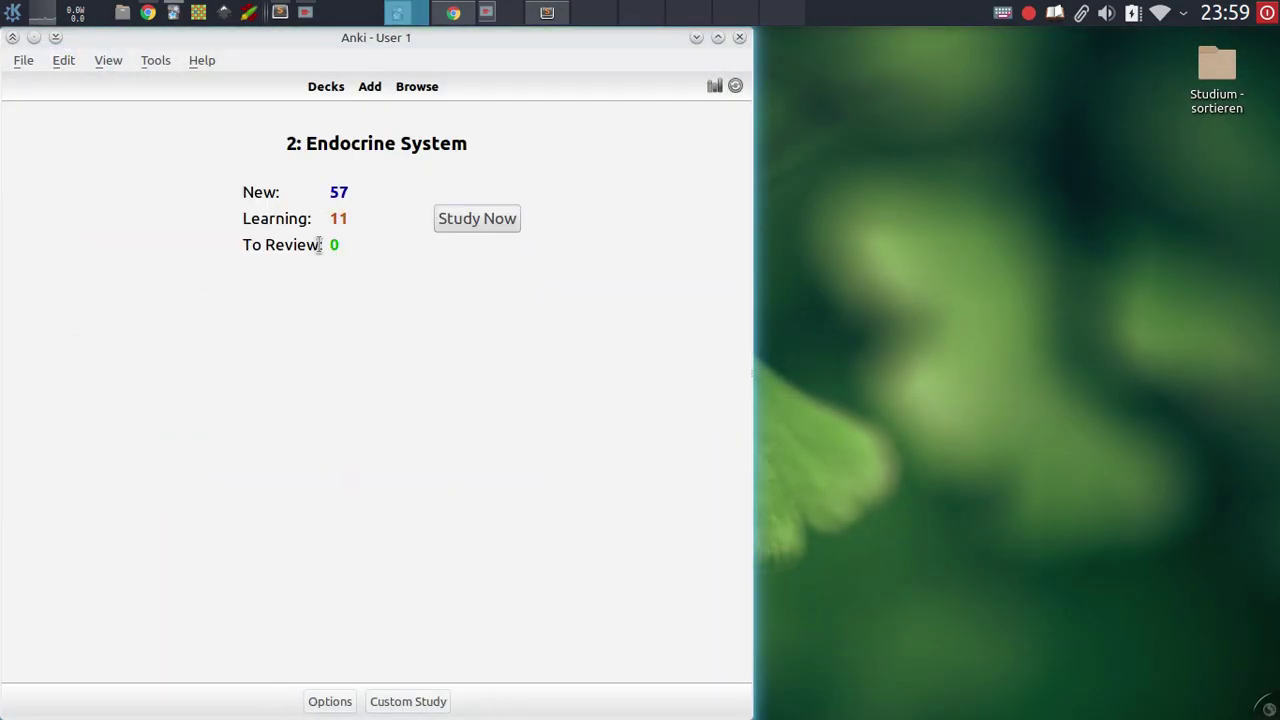
key("space")
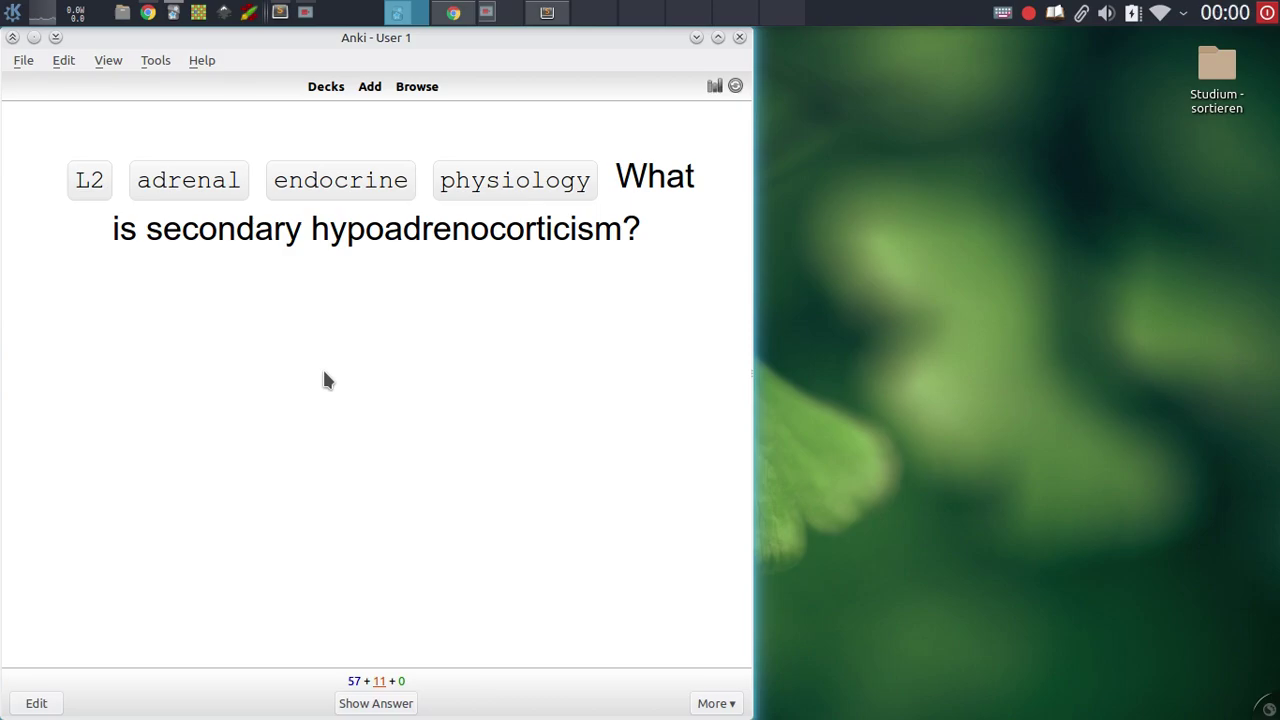
left_click(378, 196)
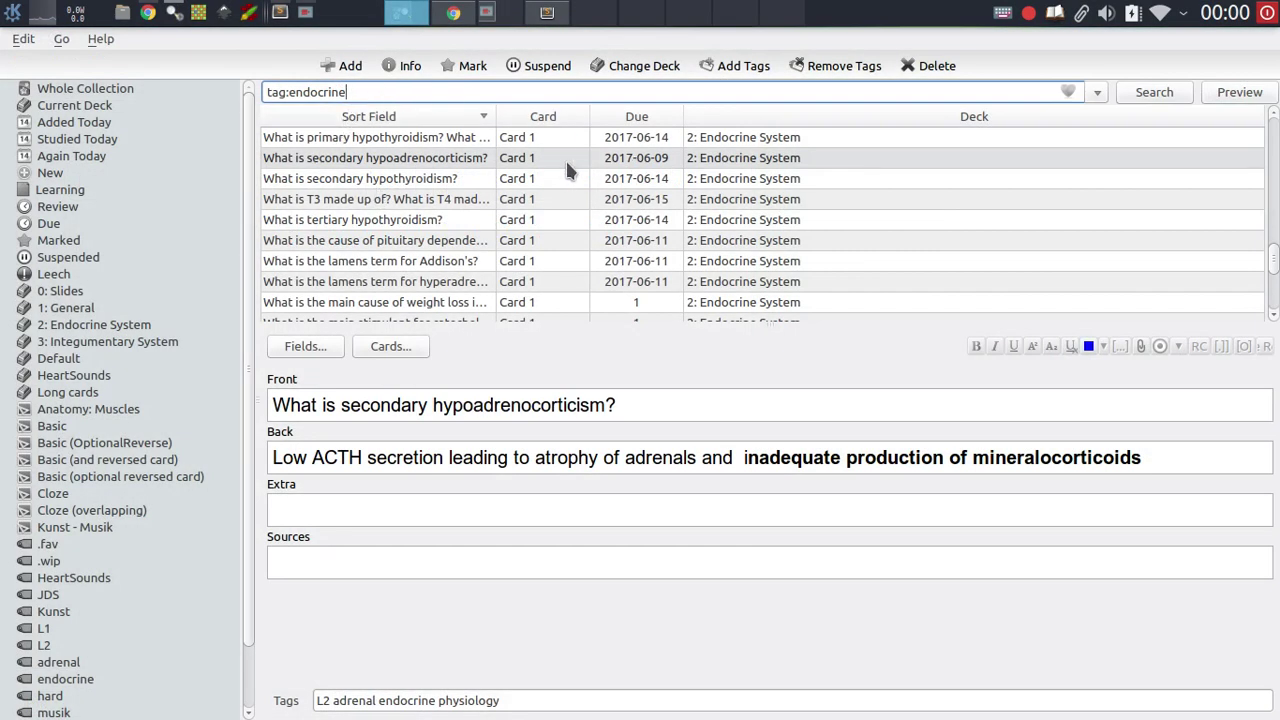
scroll(491, 232, "up", 3)
scroll(489, 228, "up", 10)
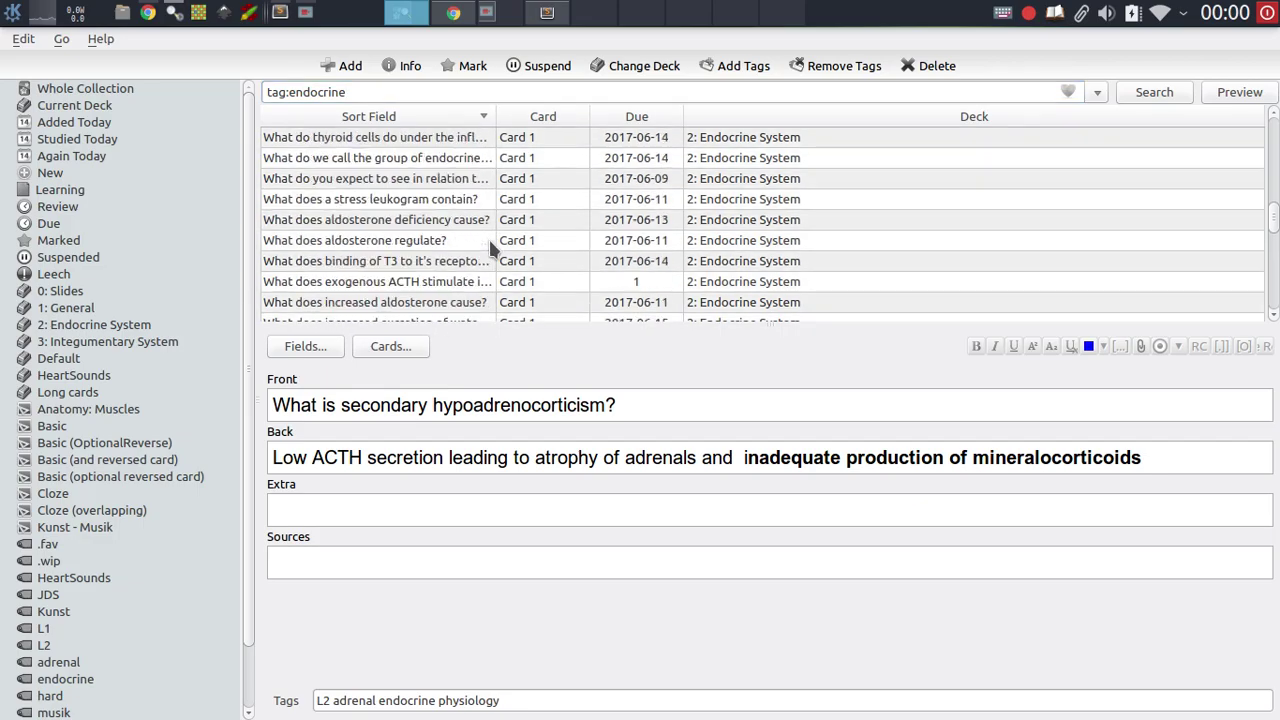
scroll(492, 235, "down", 15)
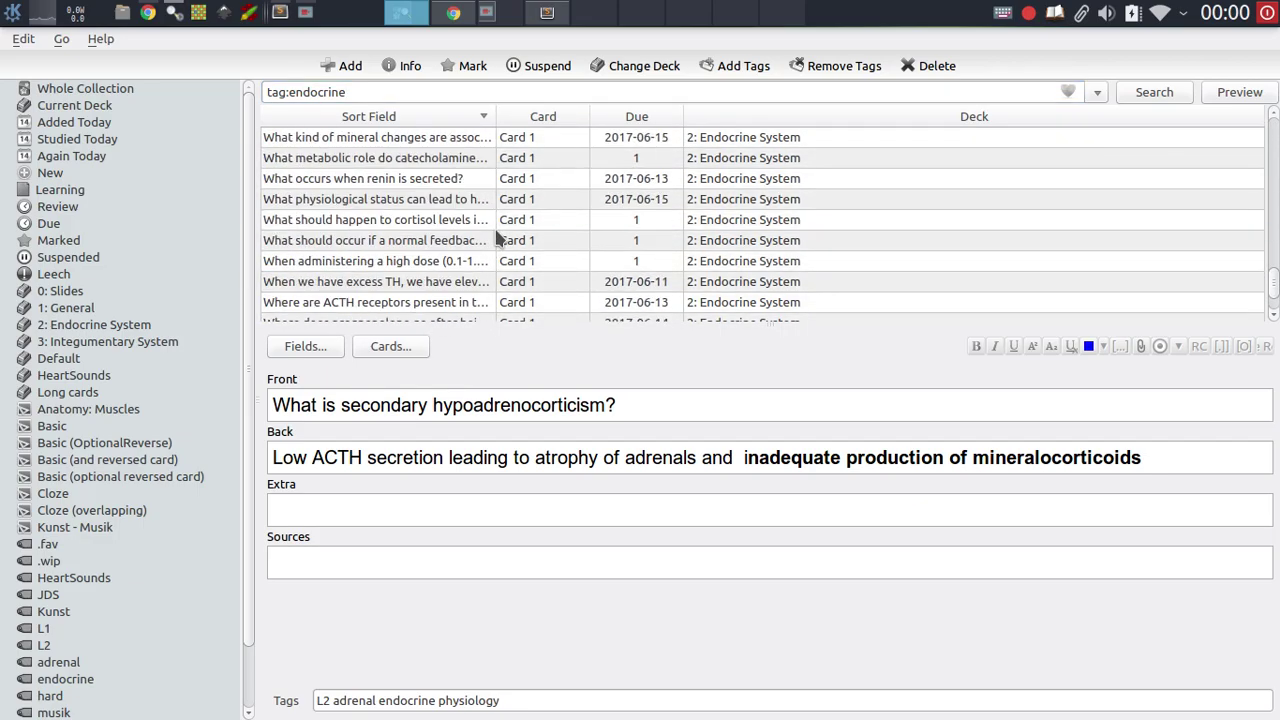
scroll(496, 238, "down", 2)
key("Escape")
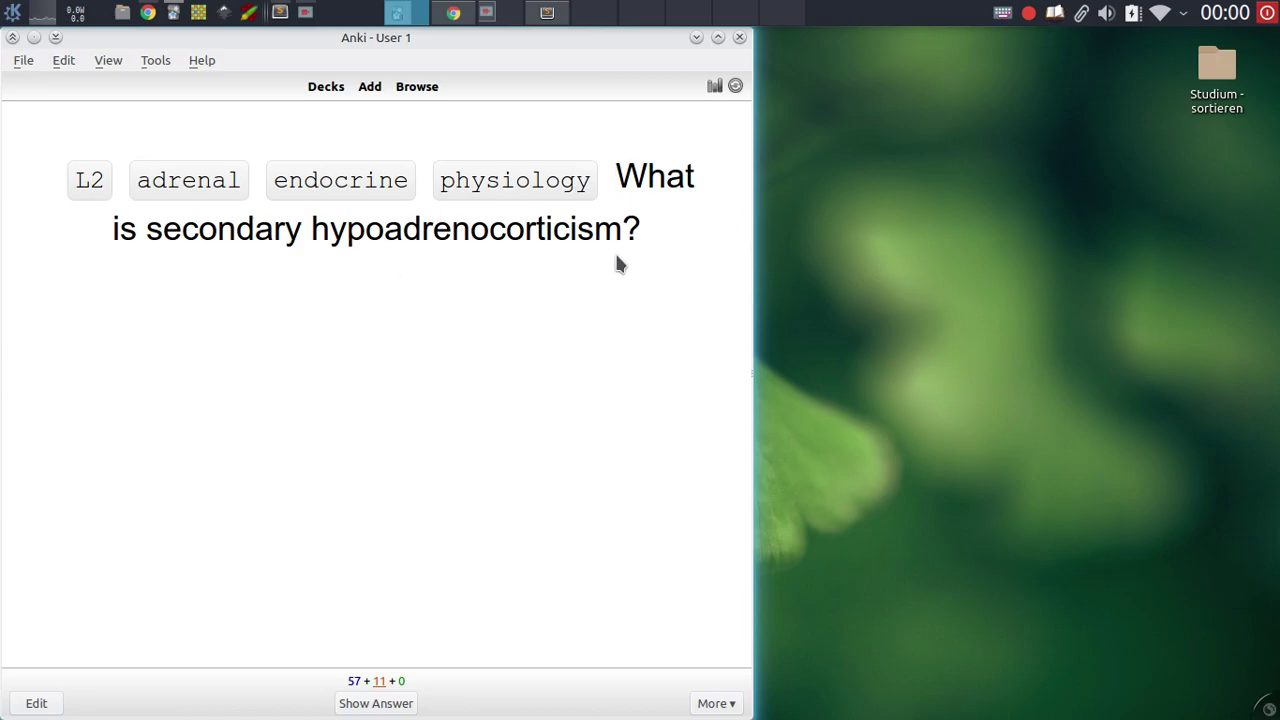
Open the Basic card templates and add {{Tags}} on a line below {{Front}}.
key("e")
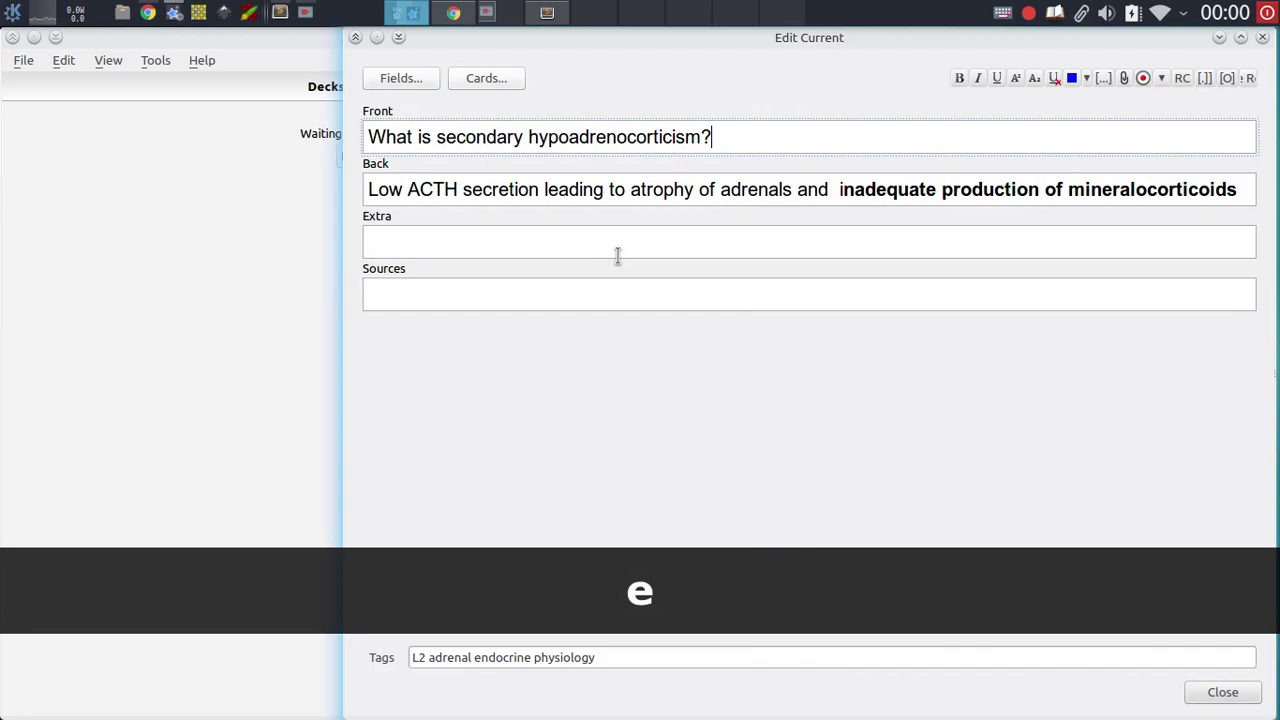
left_click(484, 79)
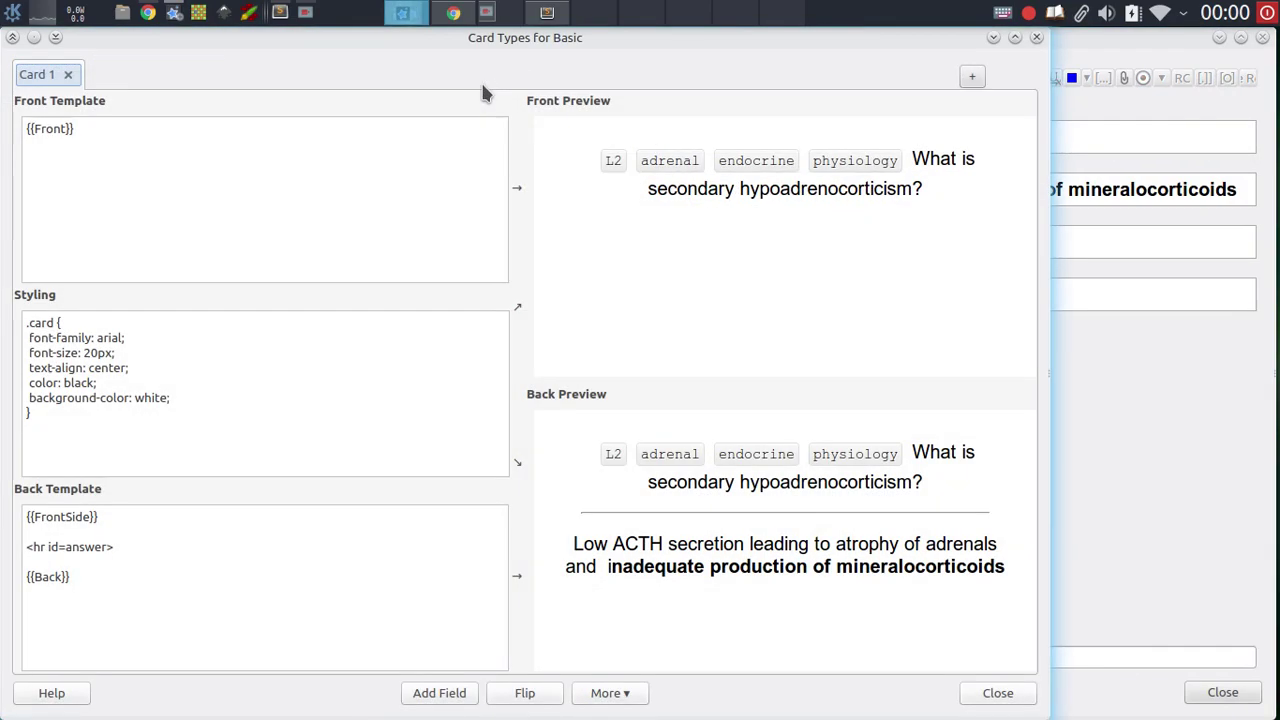
left_click(154, 212)
key("Return")
key("Return")
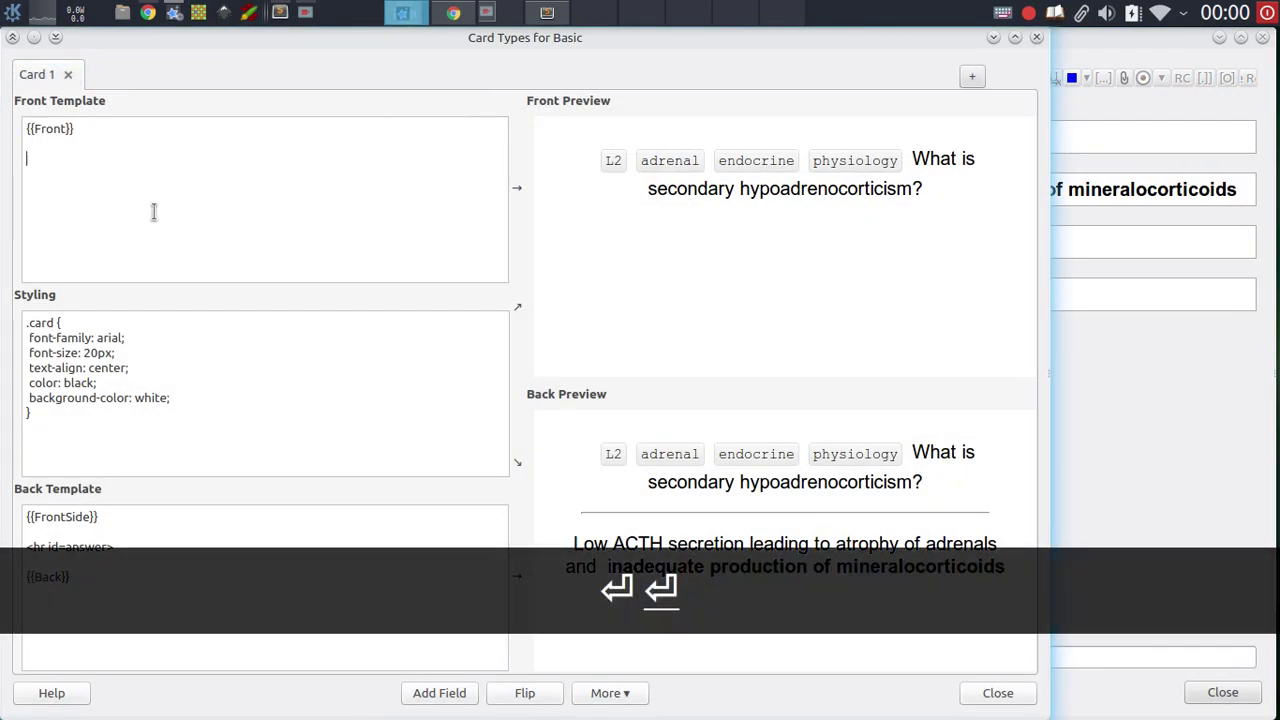
type("{{Ta")
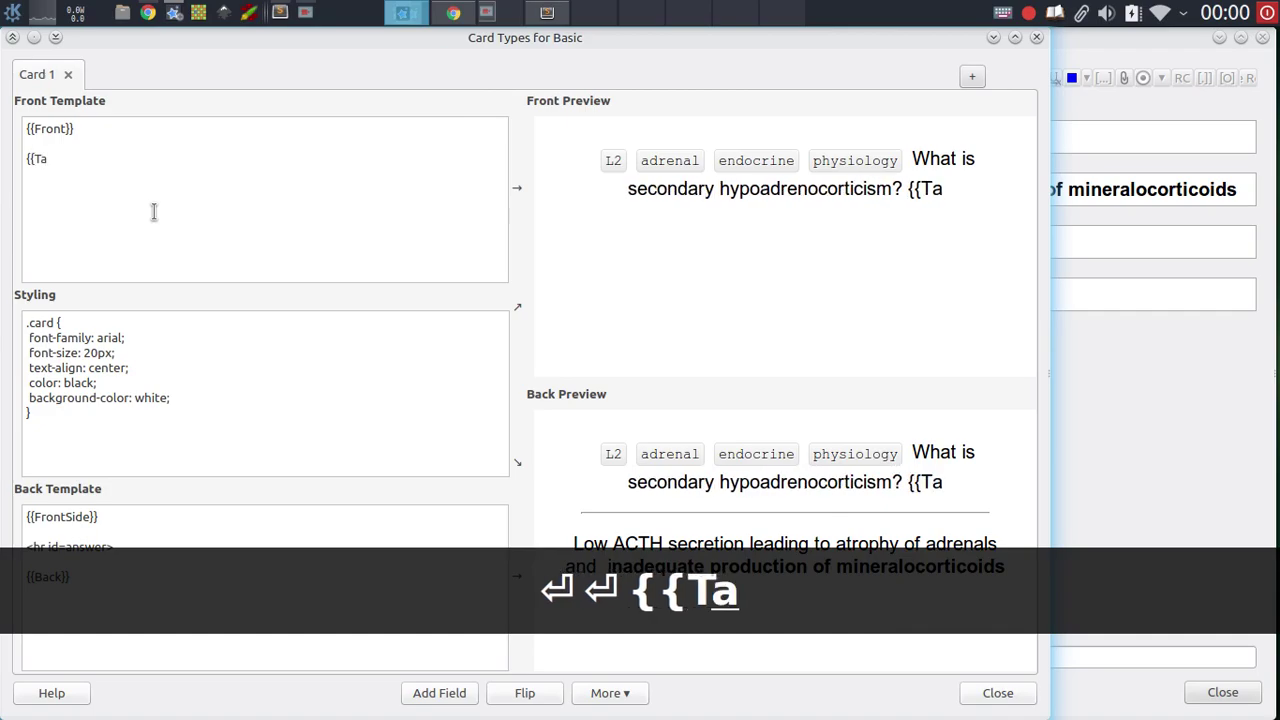
type("gs}}")
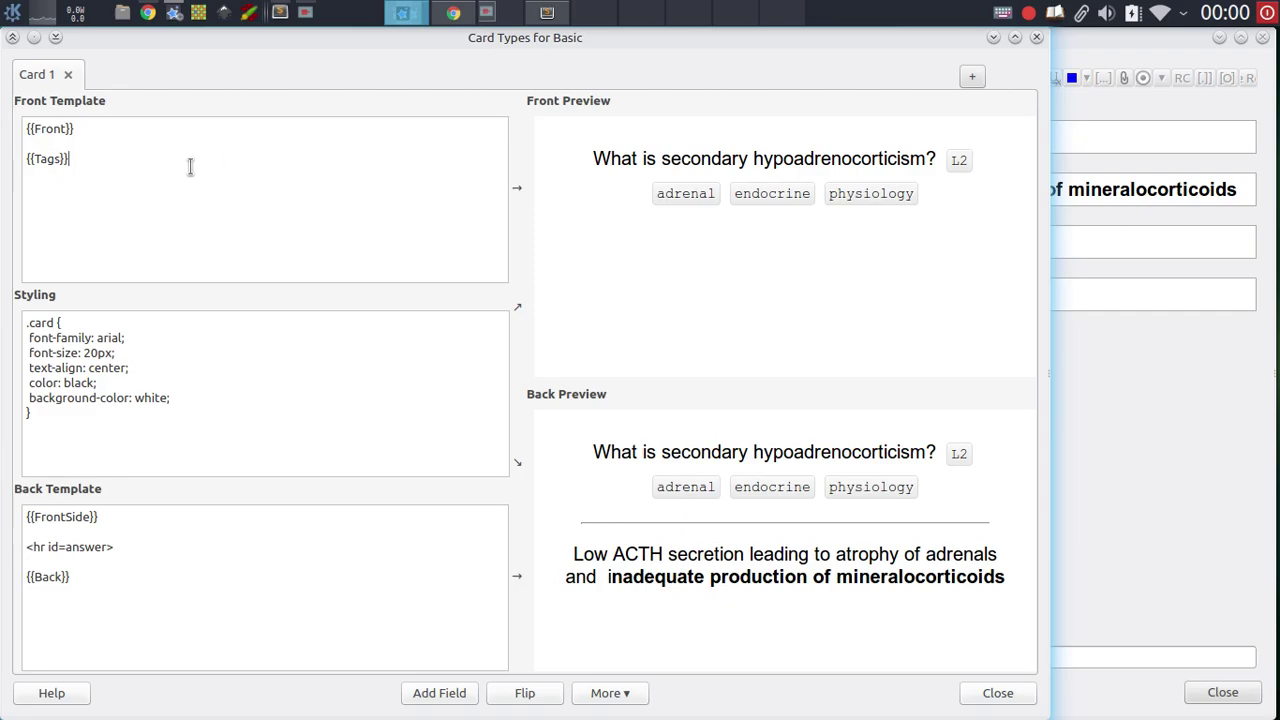
left_click_drag(72, 159, 25, 159)
key("ctrl+x")
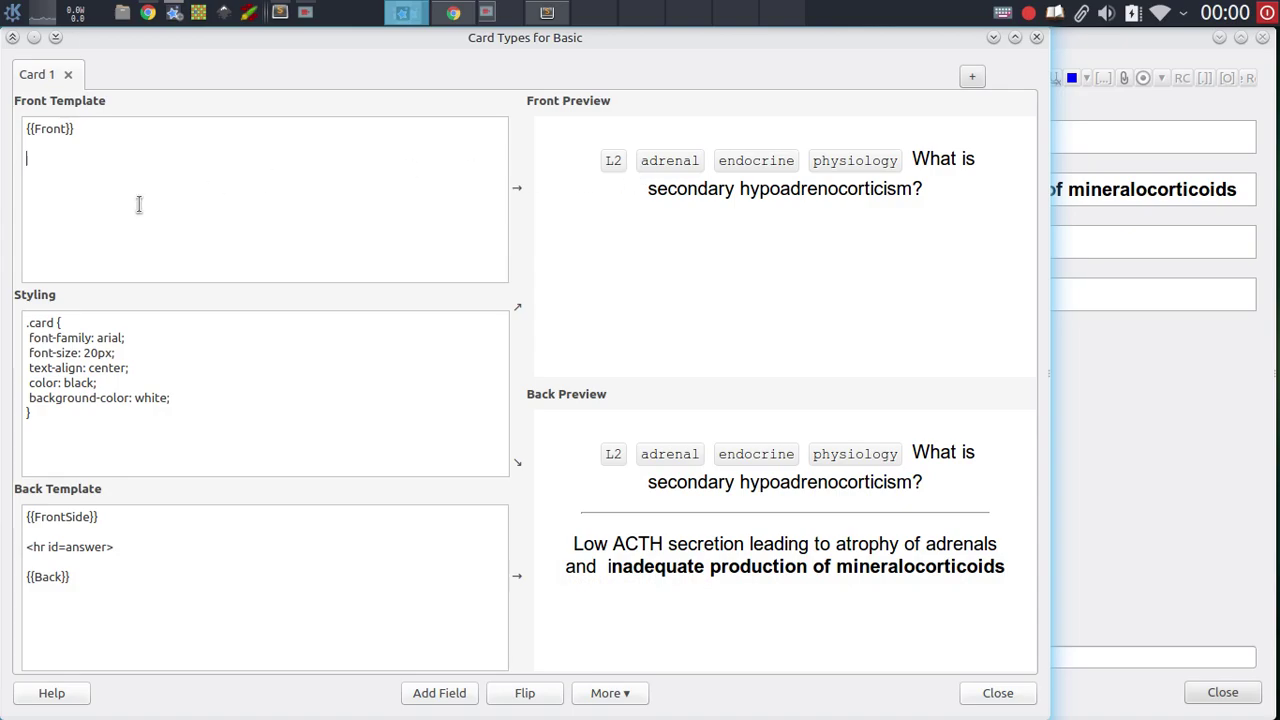
key("ctrl+v")
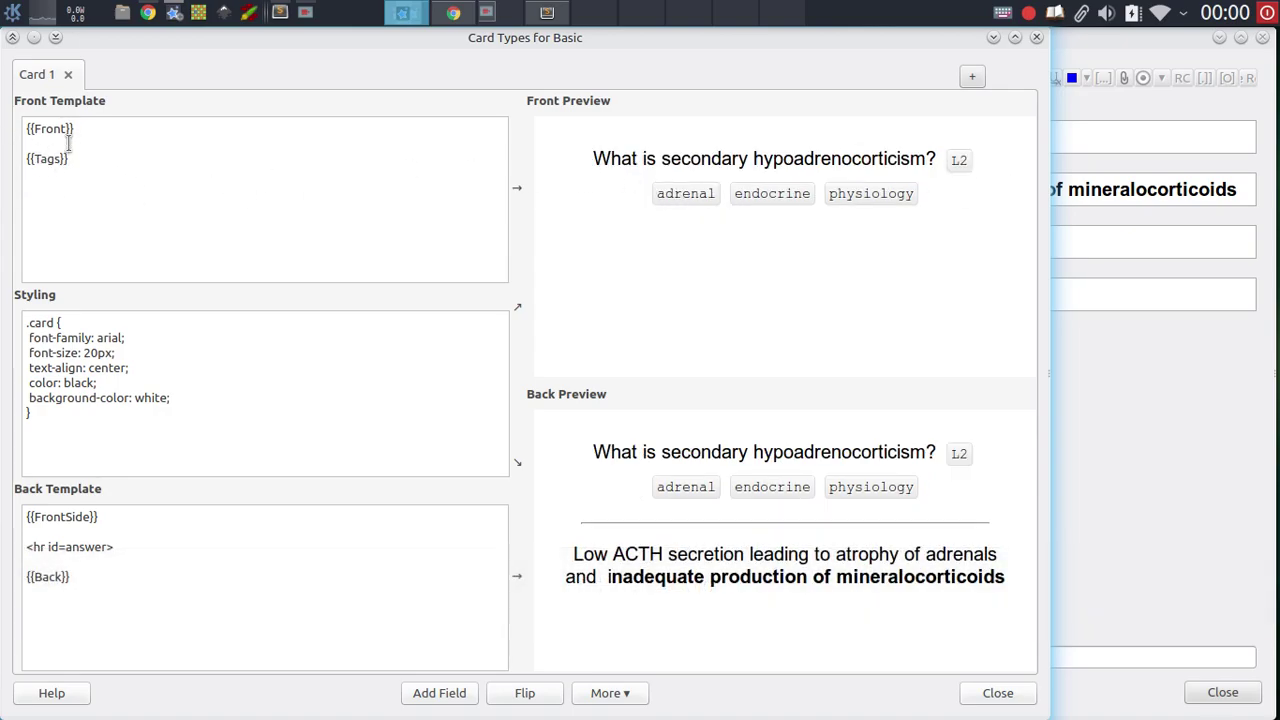
Put three <br> line breaks before the front template's {{Tags}}.
type("<")
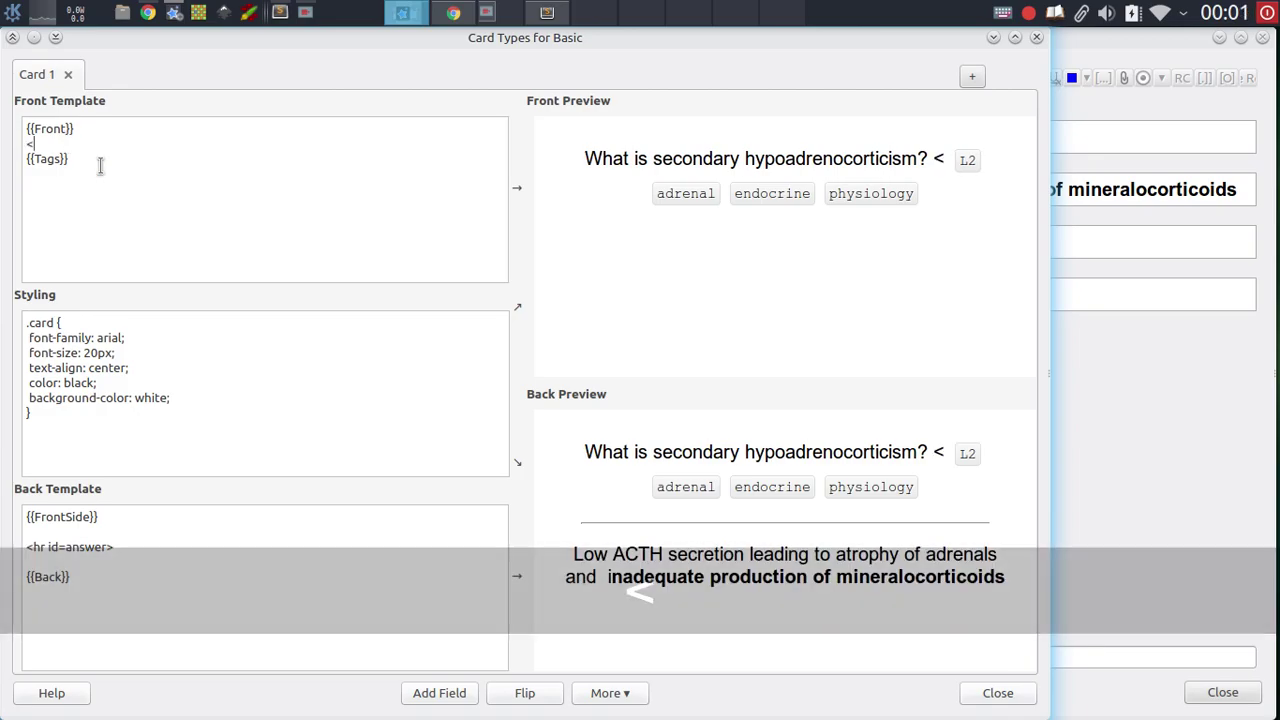
type("br>")
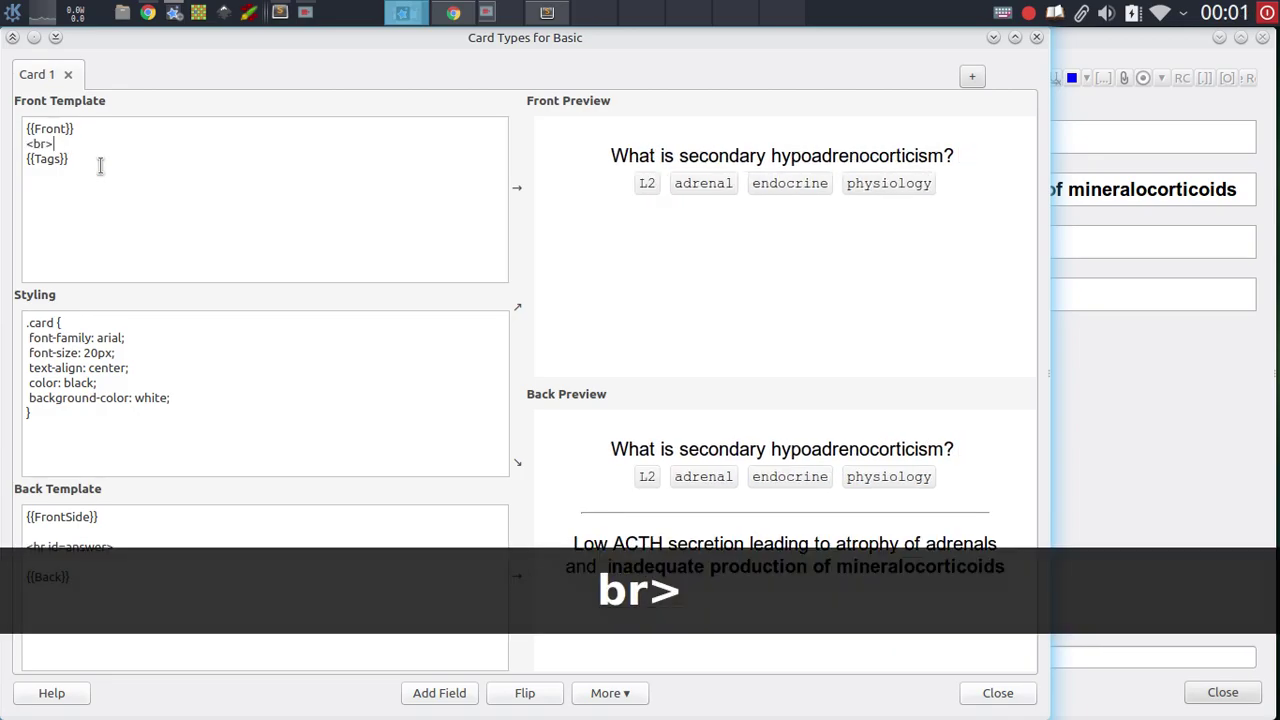
left_click_drag(56, 144, 26, 144)
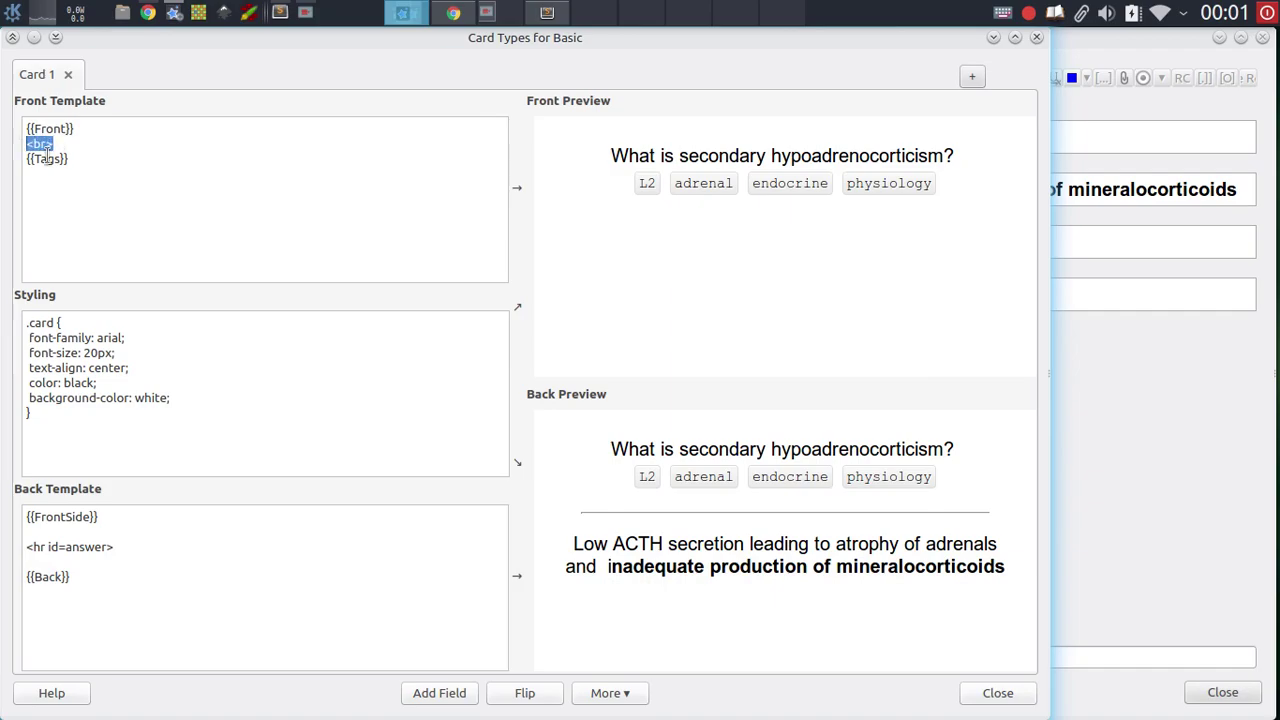
key("ctrl+c")
left_click(95, 142)
key("Return")
key("ctrl+v")
key("Return")
key("ctrl+v")
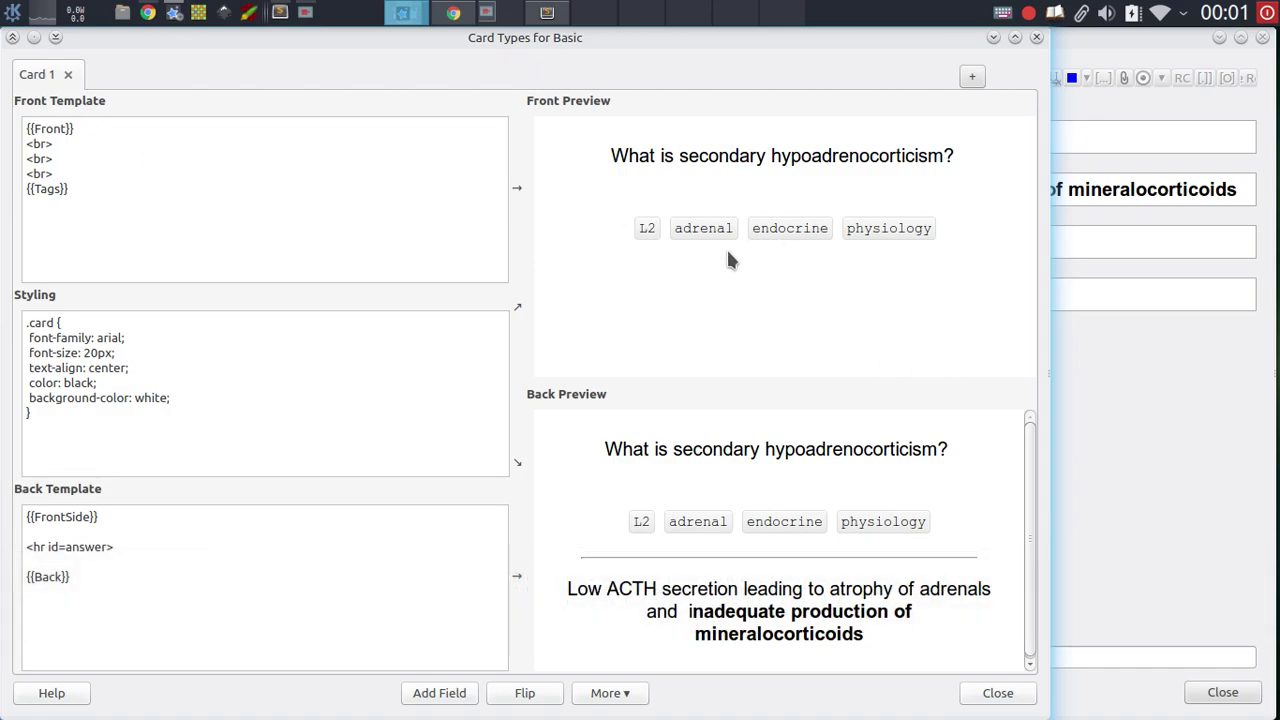
Add the three <br> line breaks and {{Tags}} after {{Back}} in the back template.
left_click_drag(85, 189, 22, 189)
key("ctrl+c")
key("Return")
key("Return")
key("ctrl+v")
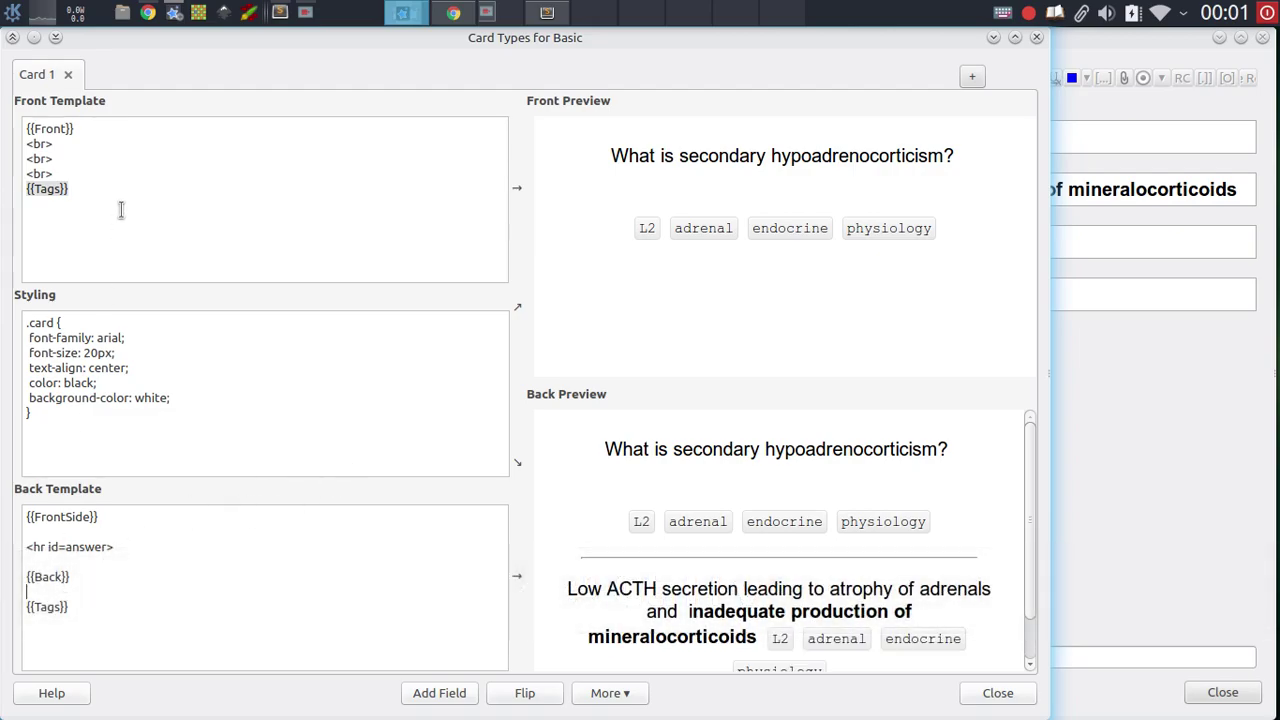
left_click_drag(56, 174, 26, 145)
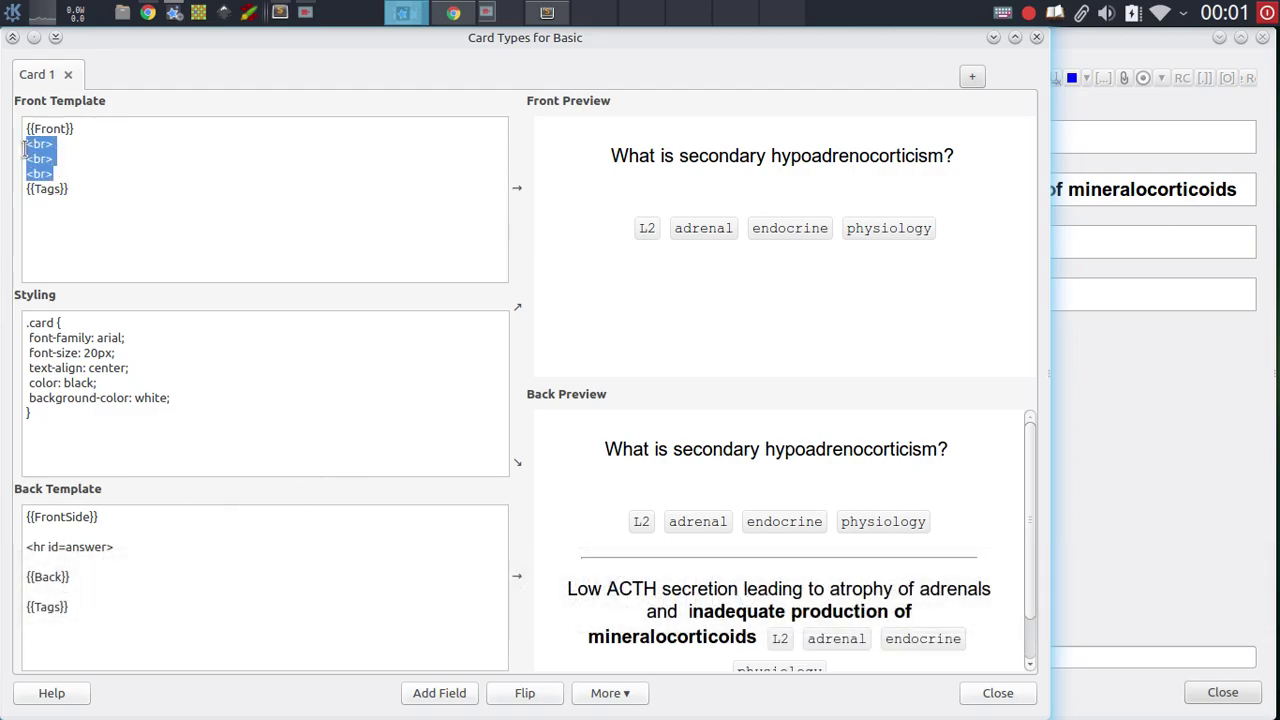
key("ctrl+c")
left_click(44, 591)
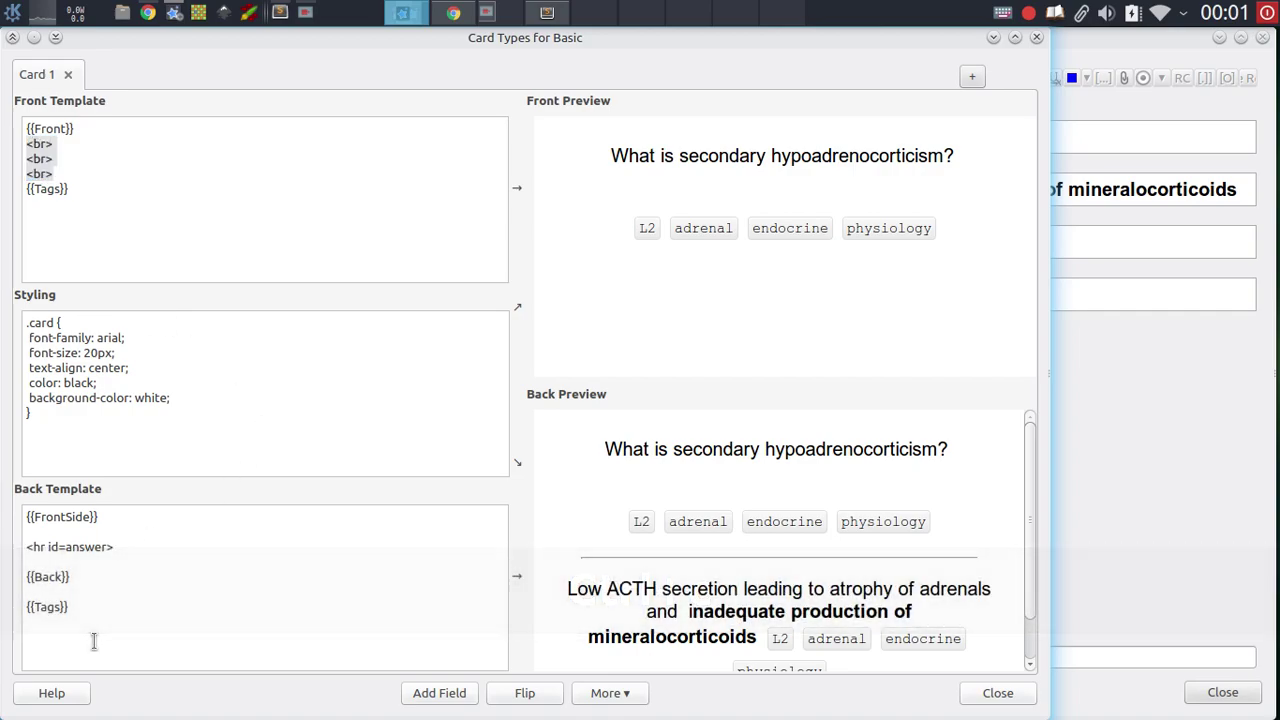
key("ctrl+v")
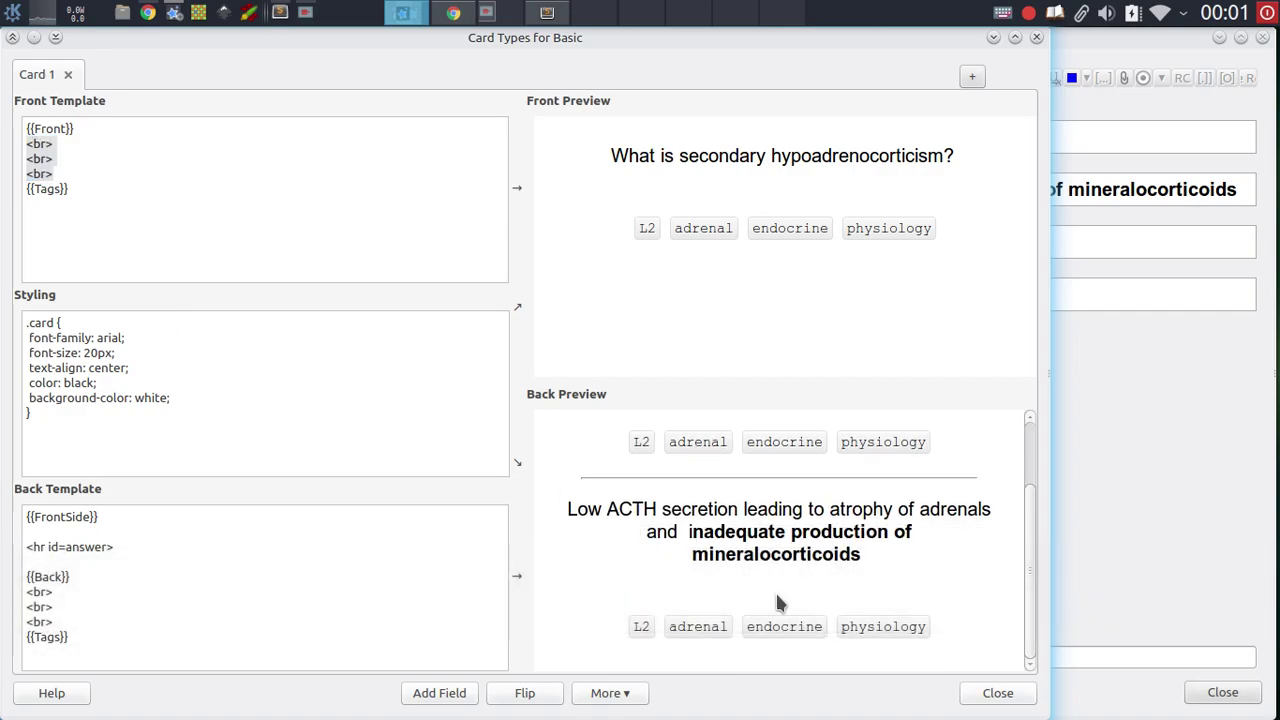
Delete the front template's {{Tags}} line, then undo to restore it.
scroll(720, 532, "up", 2)
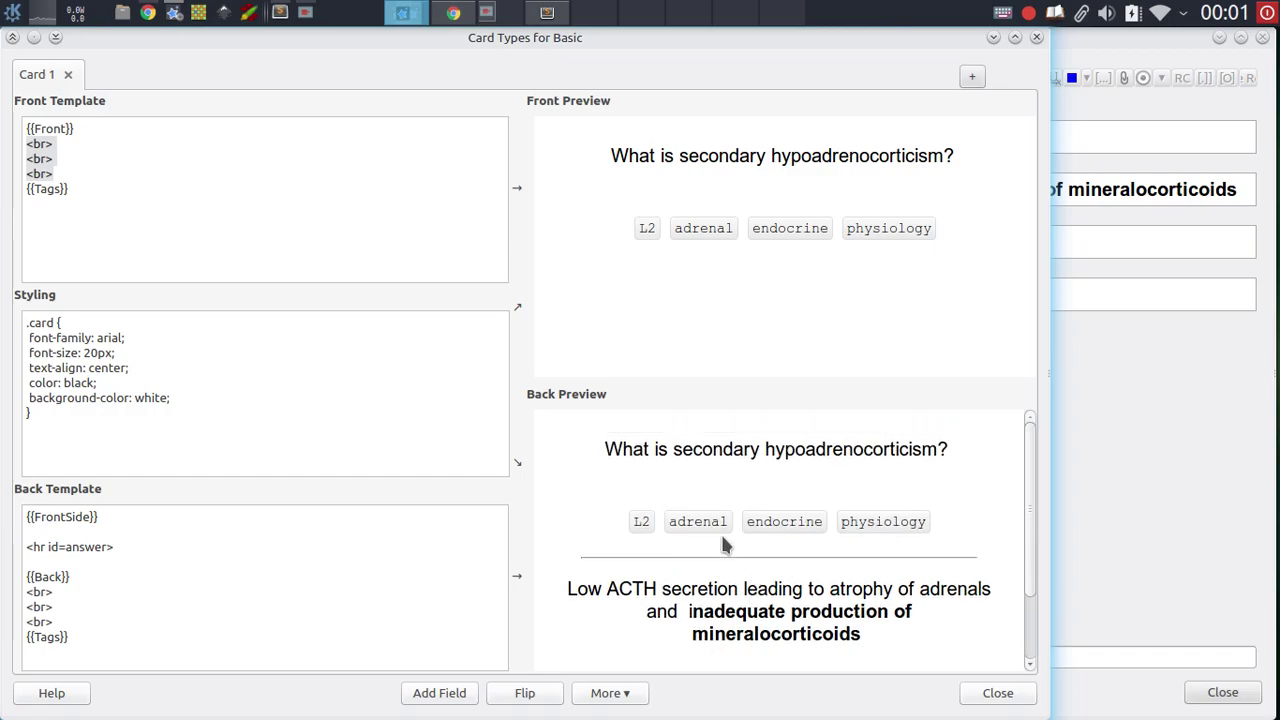
left_click_drag(78, 178, 72, 189)
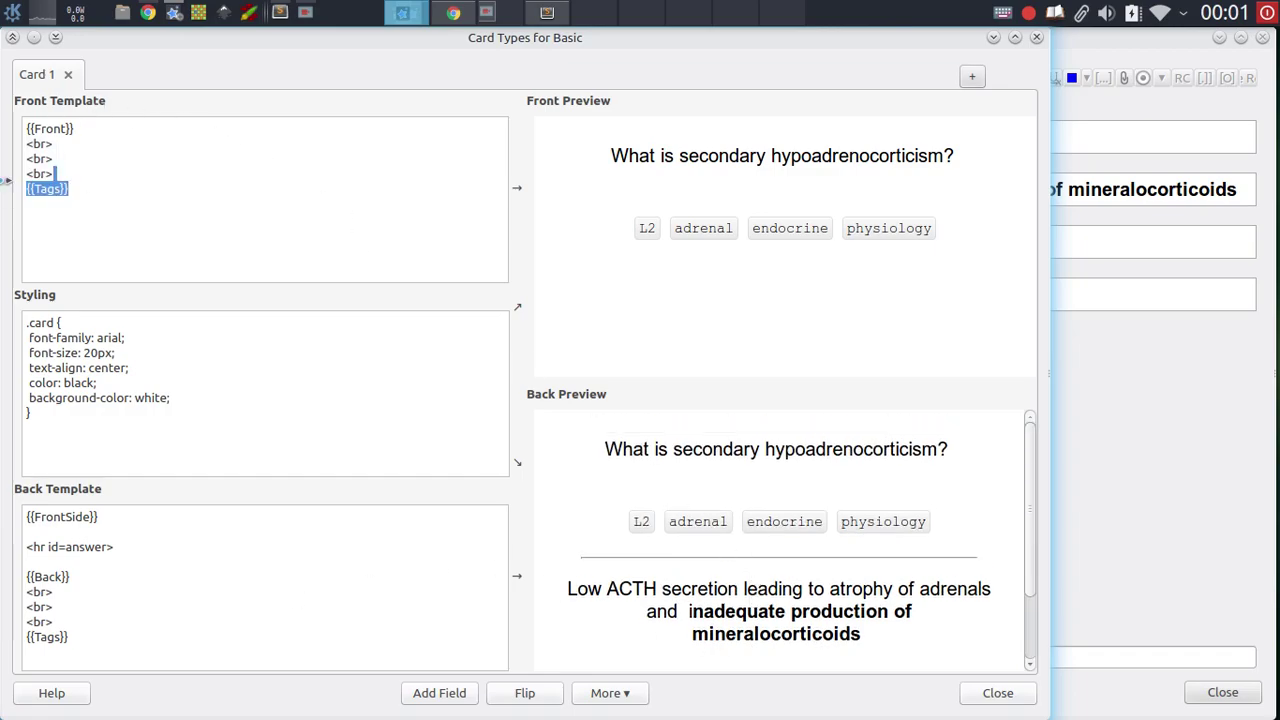
key("BackSpace")
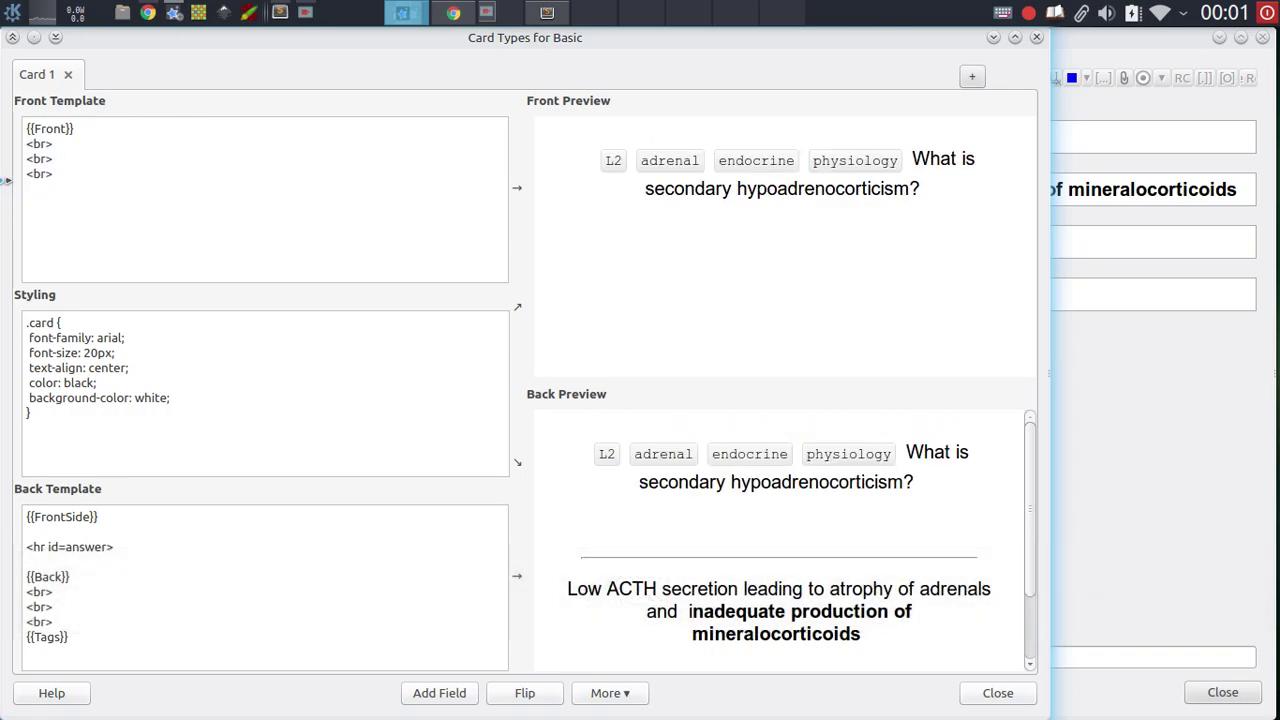
key("ctrl+z")
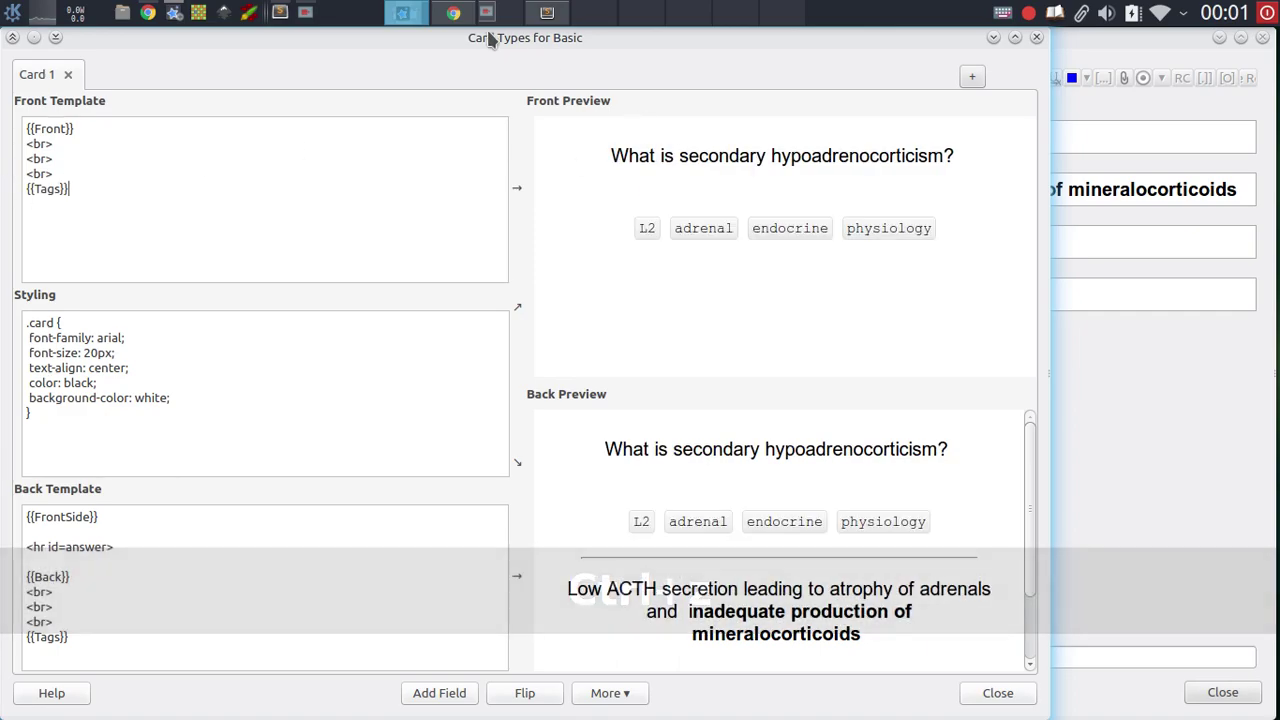
left_click(454, 18)
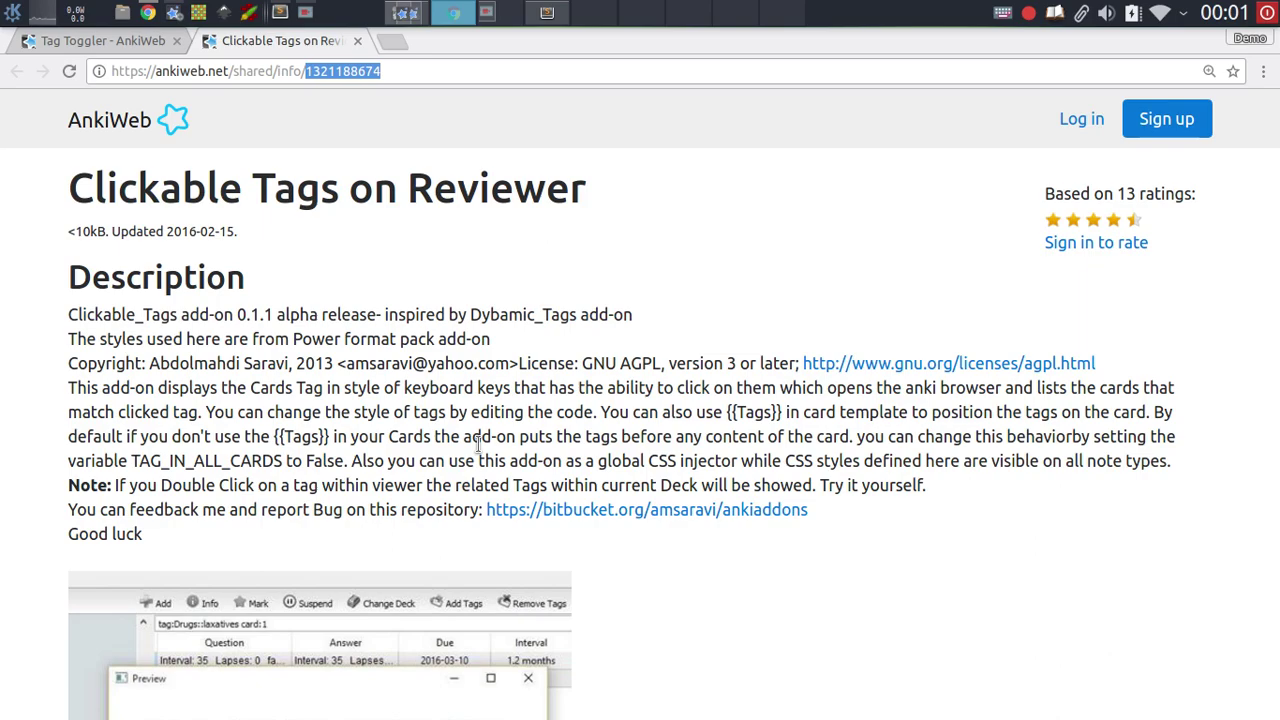
Strip the extra line breaks and {{Tags}} from both Basic templates, leaving only {{Front}} and {{Back}}.
left_click(410, 12)
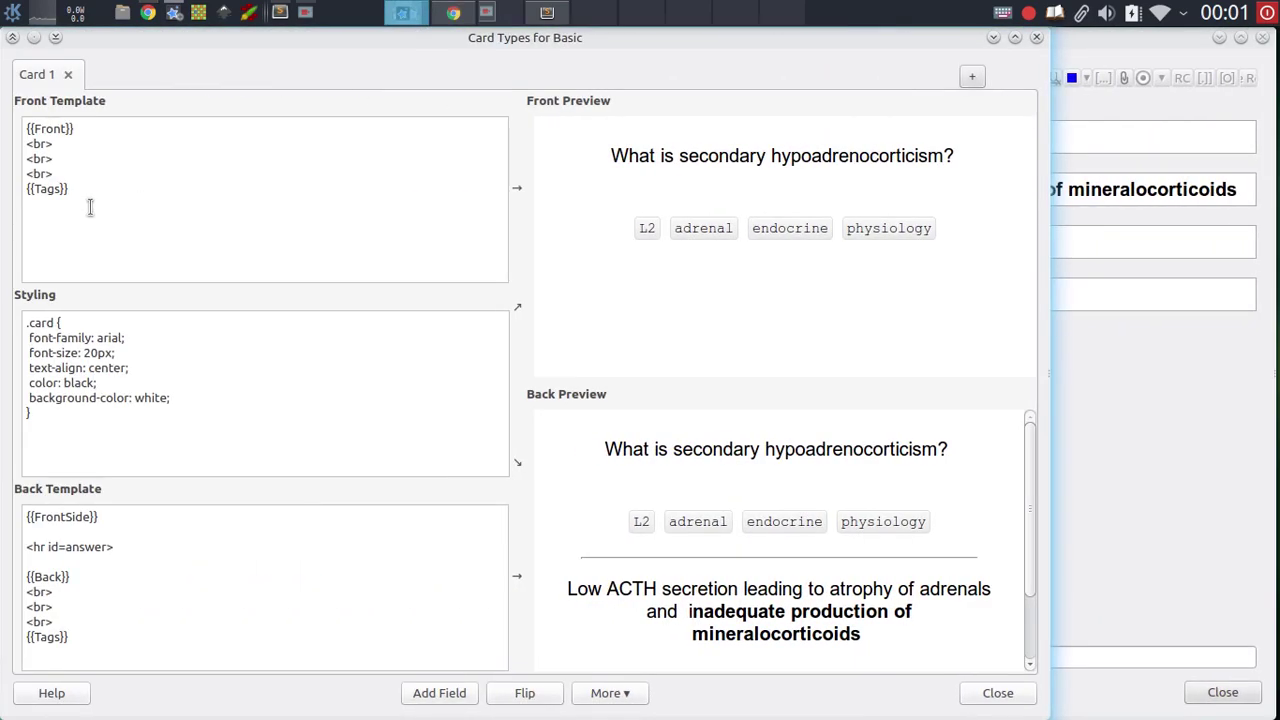
left_click_drag(68, 189, 10, 152)
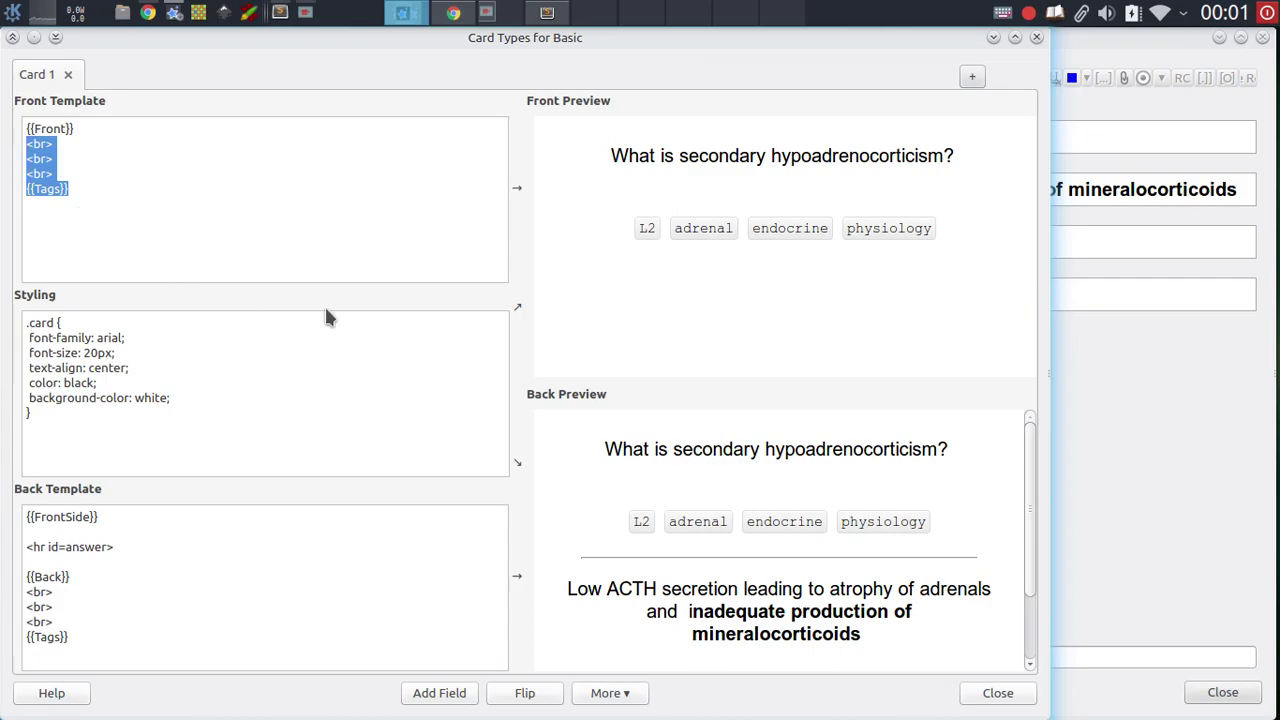
key("BackSpace")
key("BackSpace")
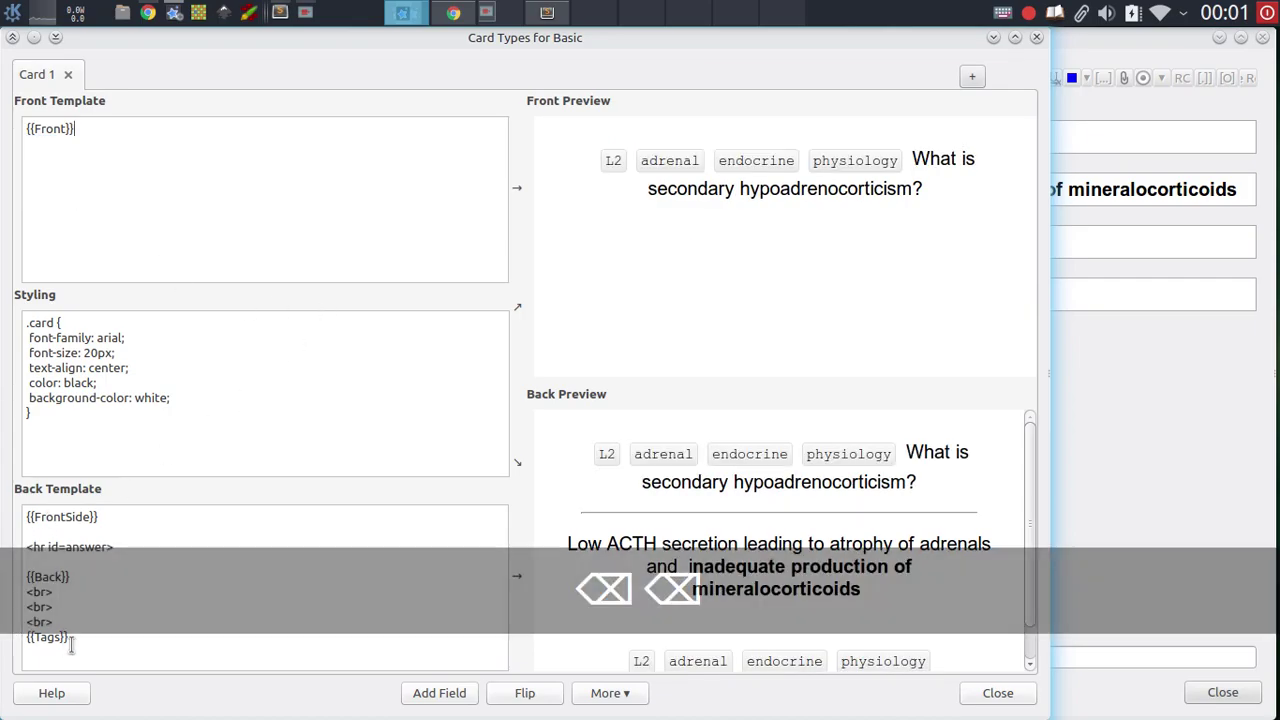
left_click_drag(68, 637, 25, 590)
key("BackSpace")
key("BackSpace")
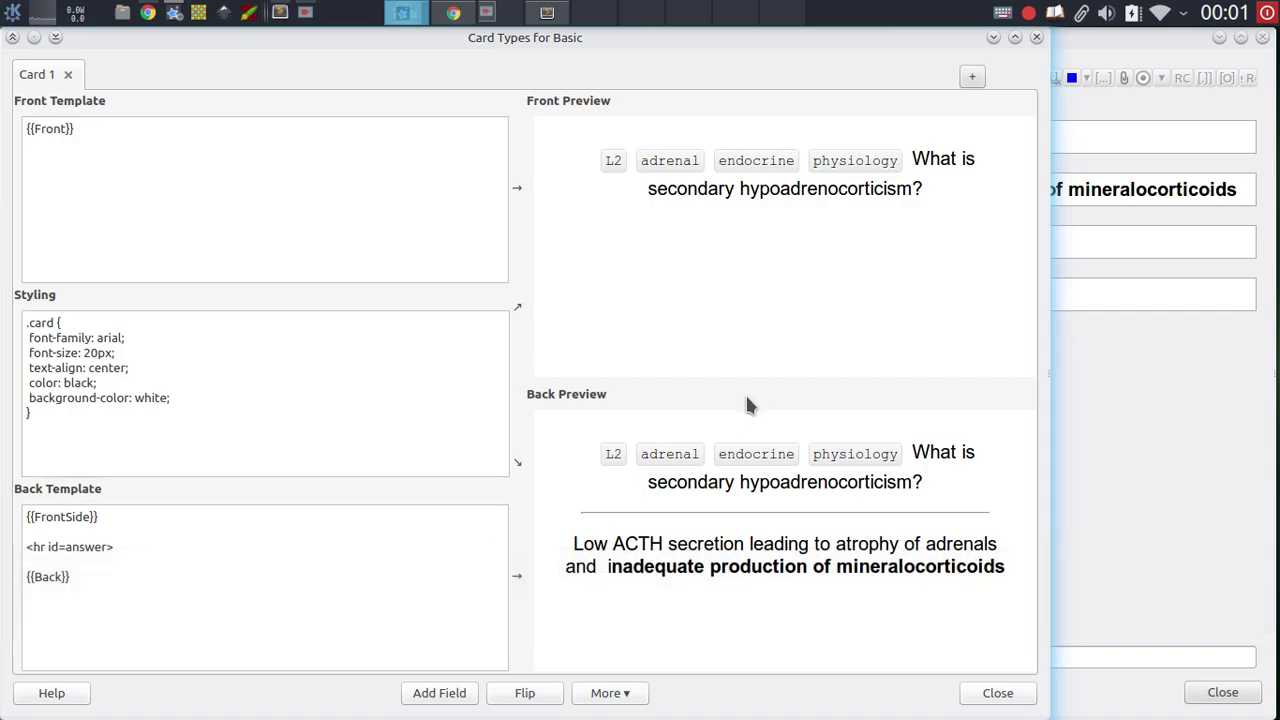
left_click(992, 698)
Open the Clickable_Tags_on_Reviewer add-on script for editing from Tools > Add-ons.
left_click(1222, 693)
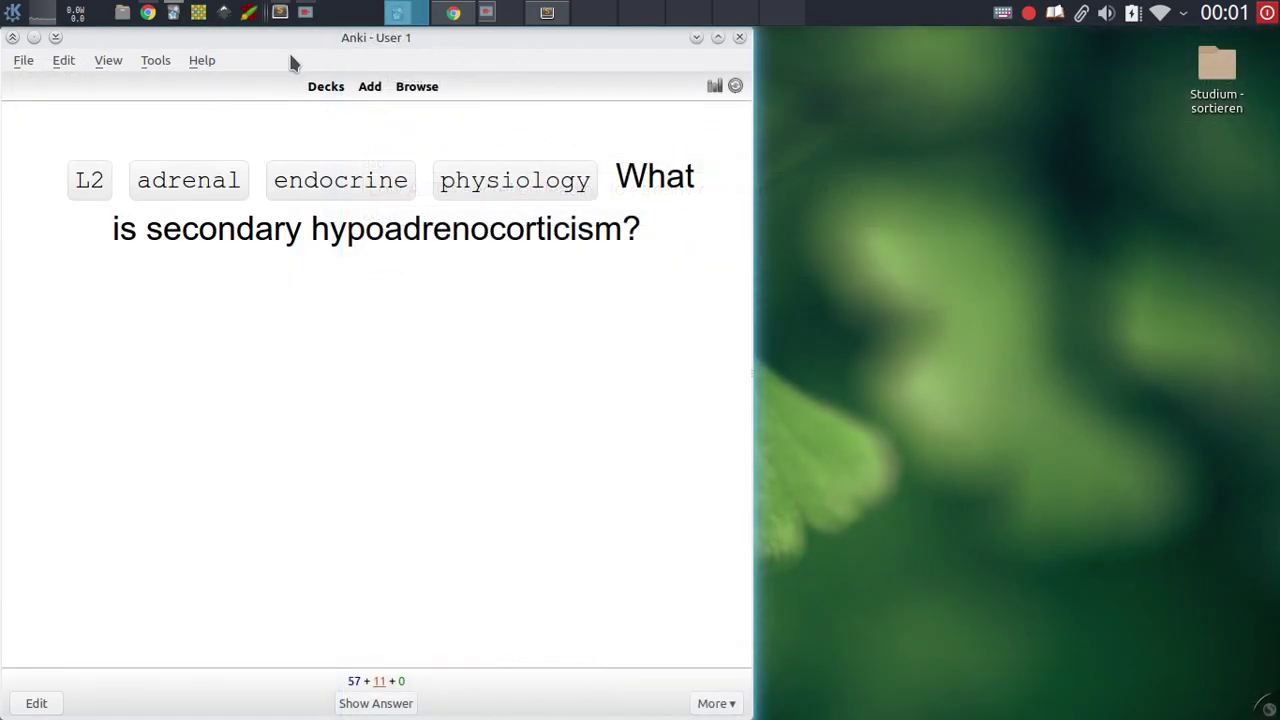
left_click(150, 62)
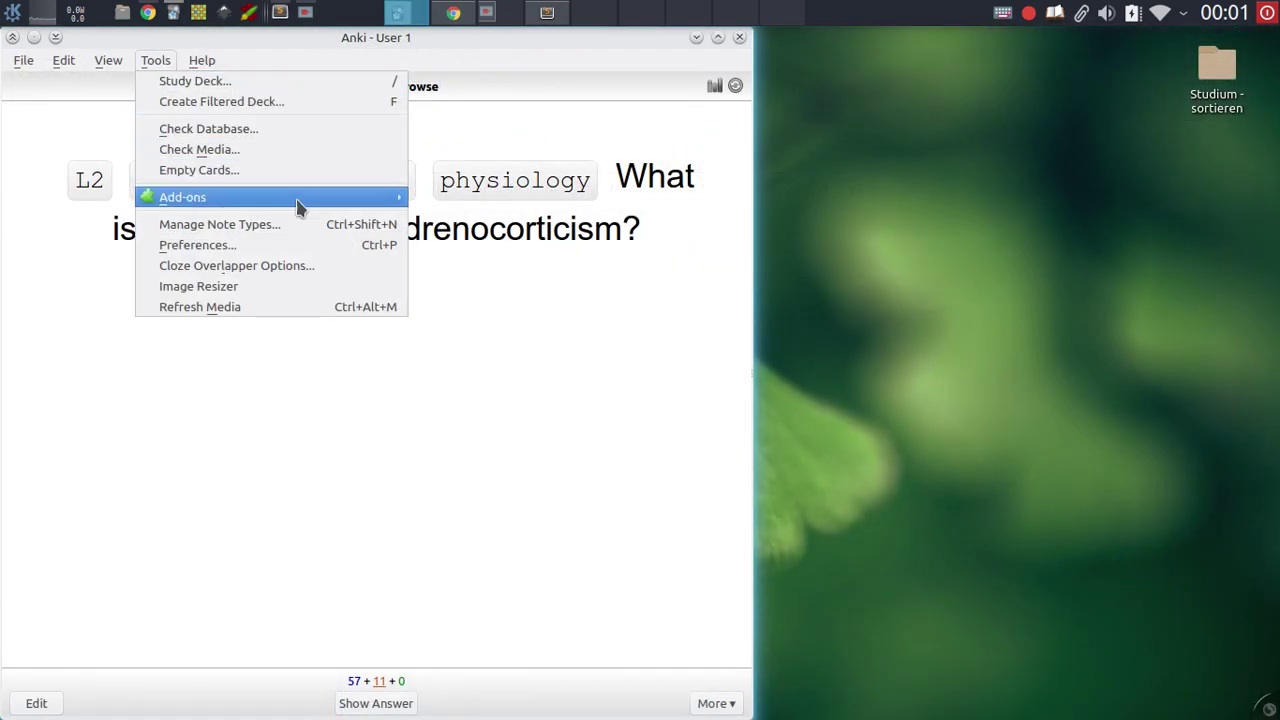
mouse_move(370, 204)
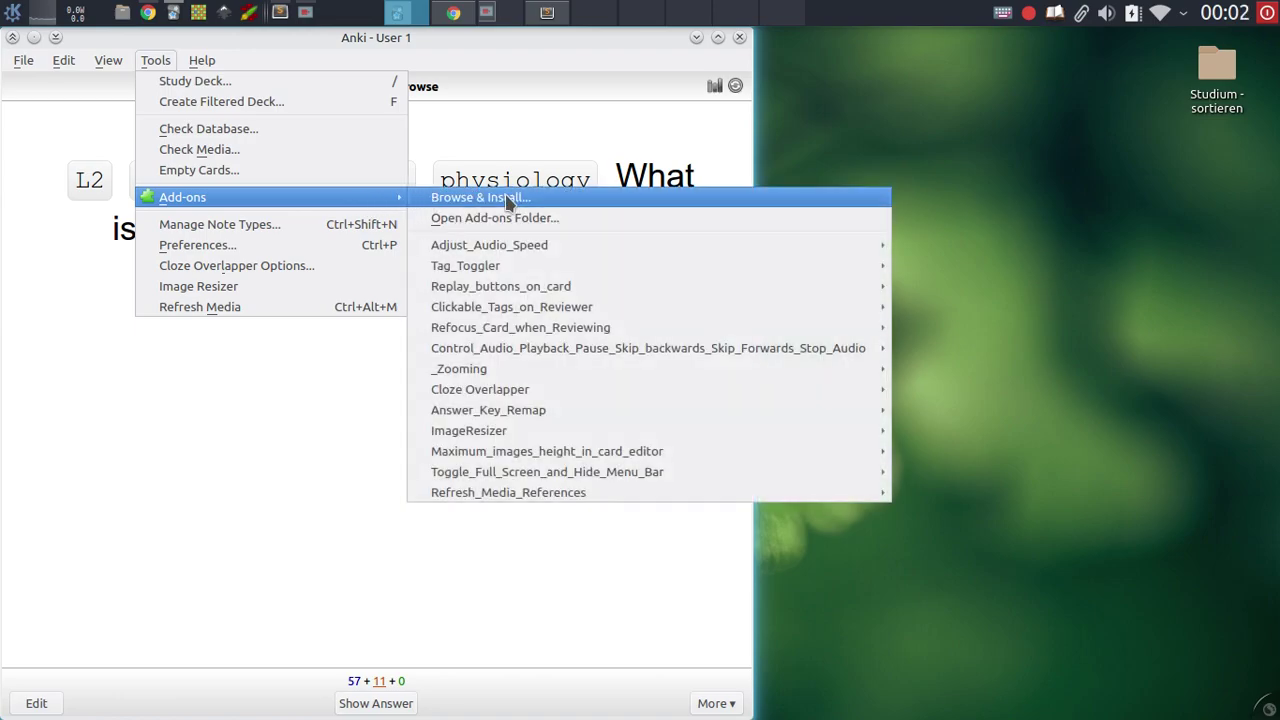
mouse_move(770, 348)
mouse_move(829, 309)
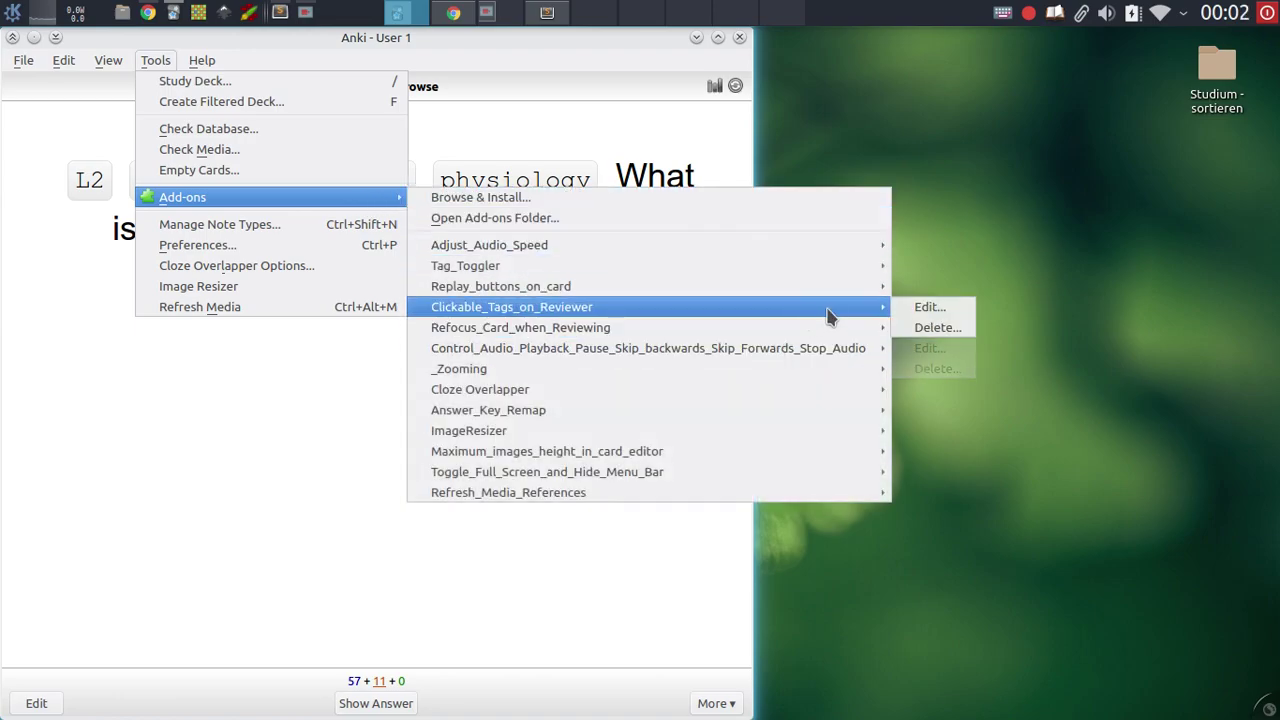
left_click(910, 307)
Comment out TAG_IN_ALL_CARDS = True, activate TAG_IN_ALL_CARDS=False, and save the script.
scroll(213, 378, "down", 3)
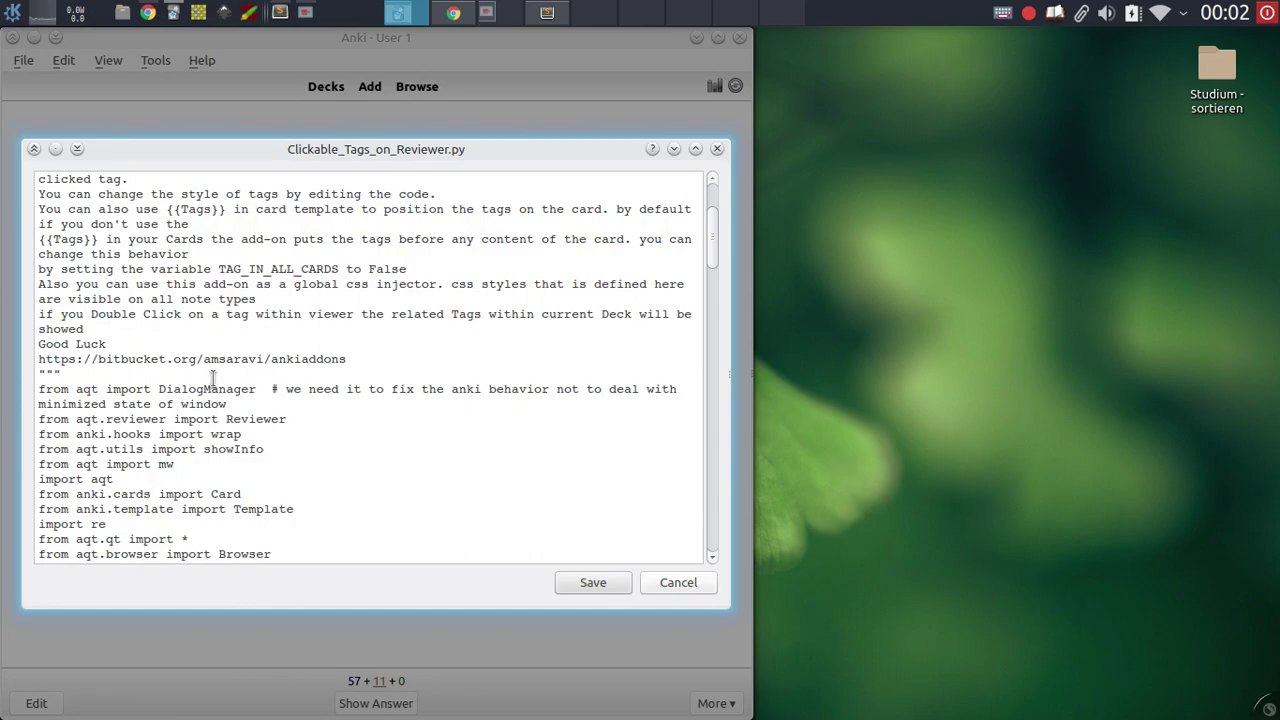
scroll(213, 378, "down", 14)
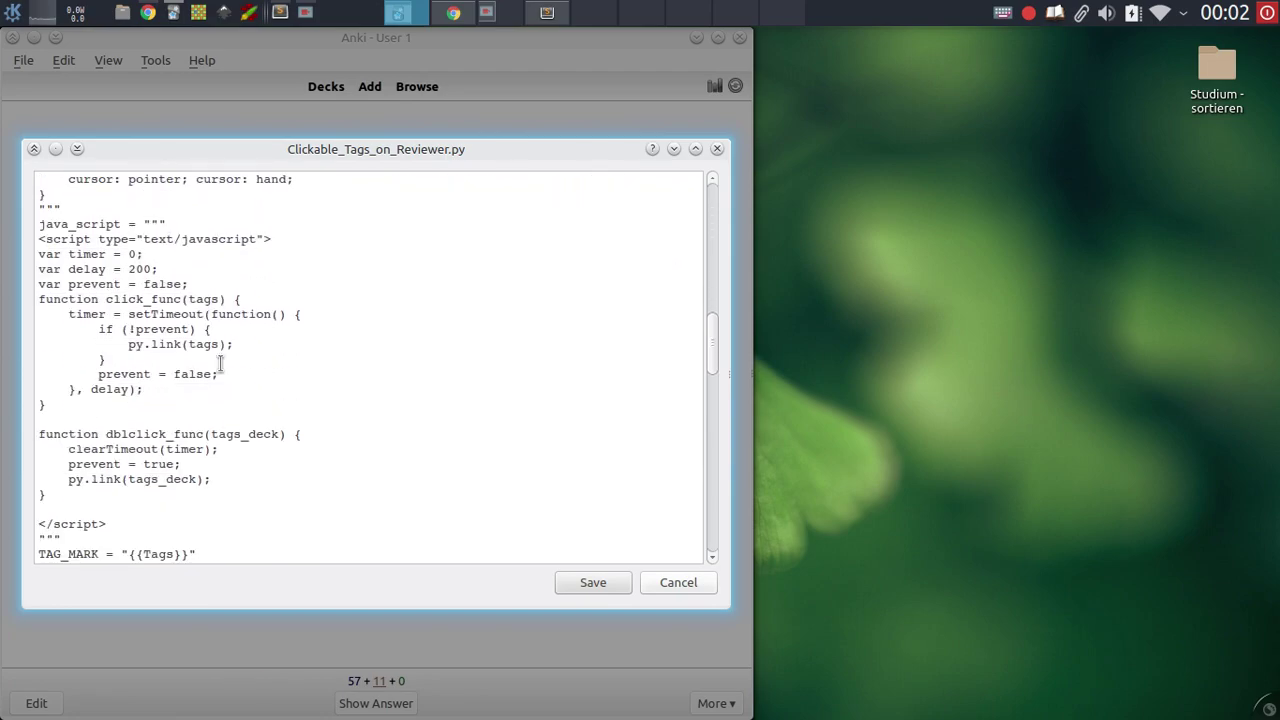
scroll(220, 365, "down", 3)
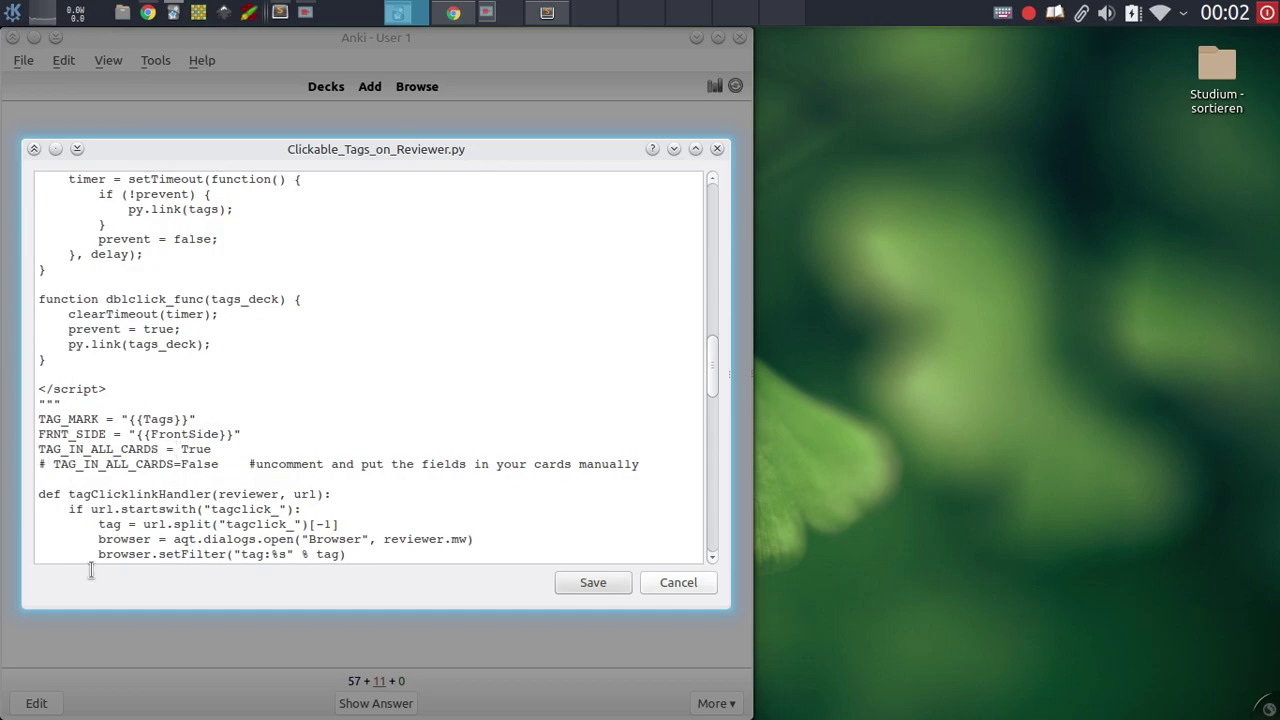
left_click(39, 450)
type("#")
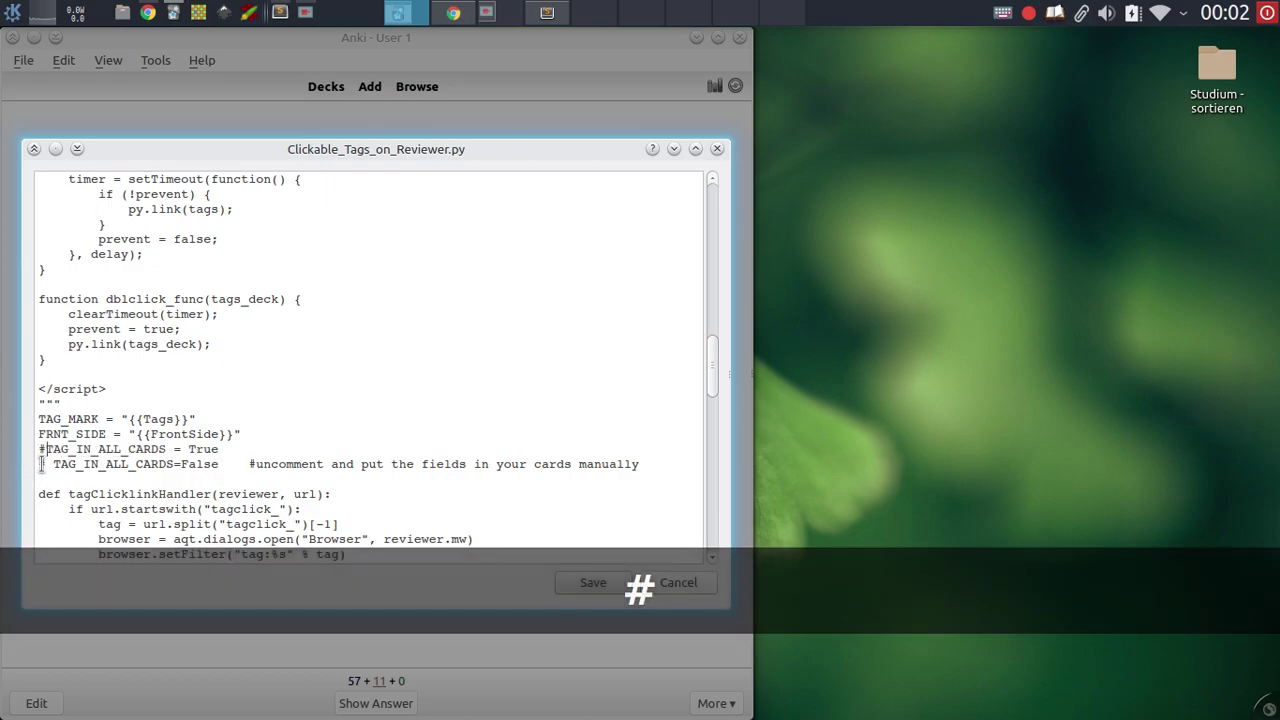
left_click(53, 464)
key("BackSpace")
key("BackSpace")
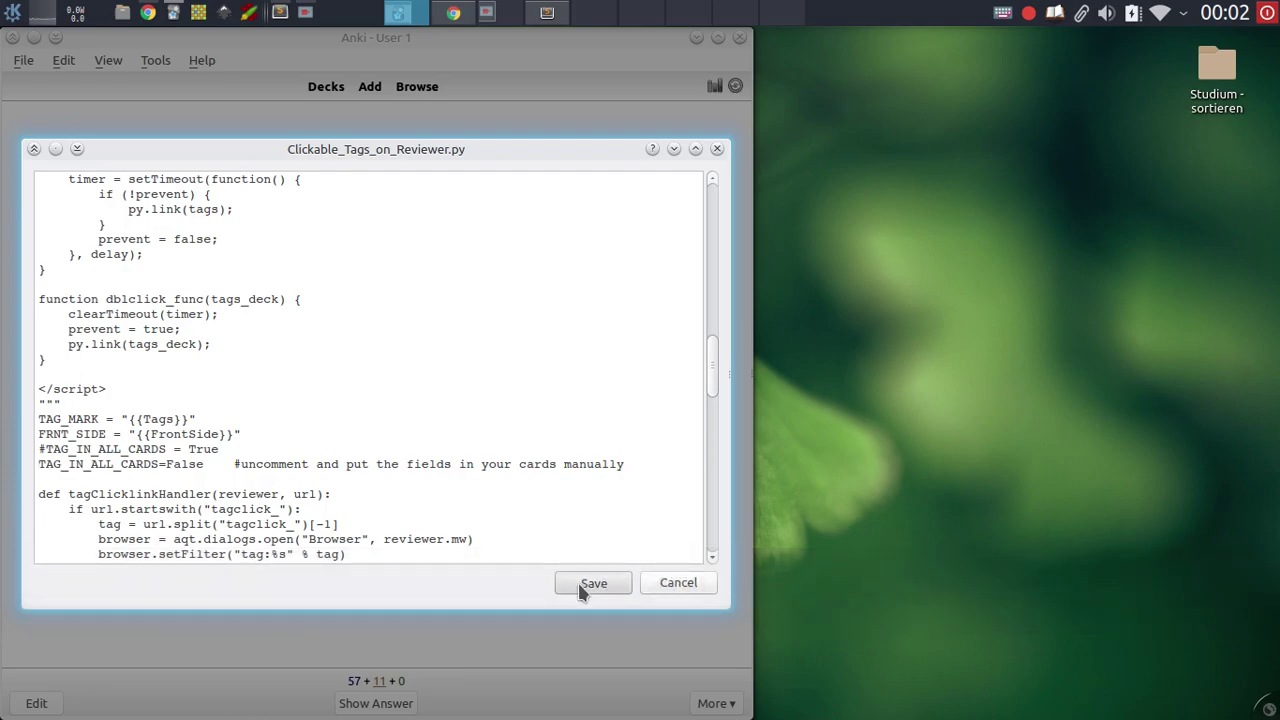
left_click(580, 585)
Restart Anki, open 2: Endocrine System, and reveal the first card's answer, now shown without tags.
left_click(447, 408)
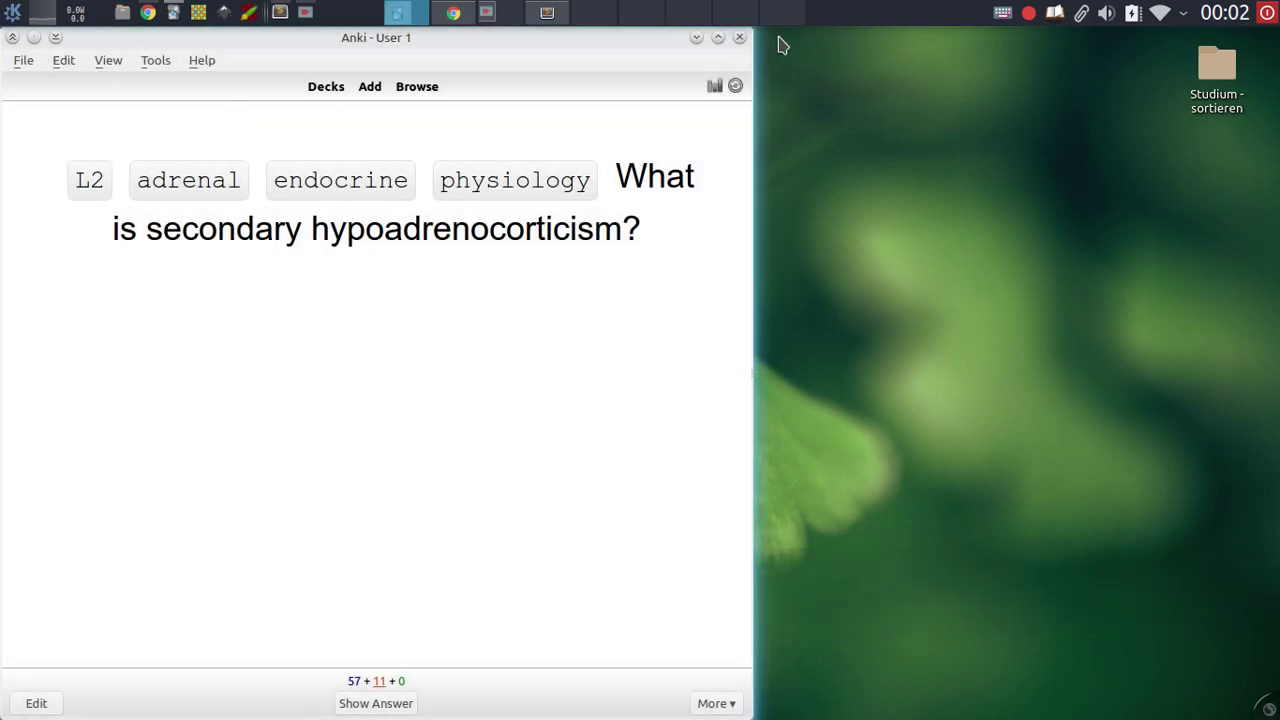
left_click(739, 37)
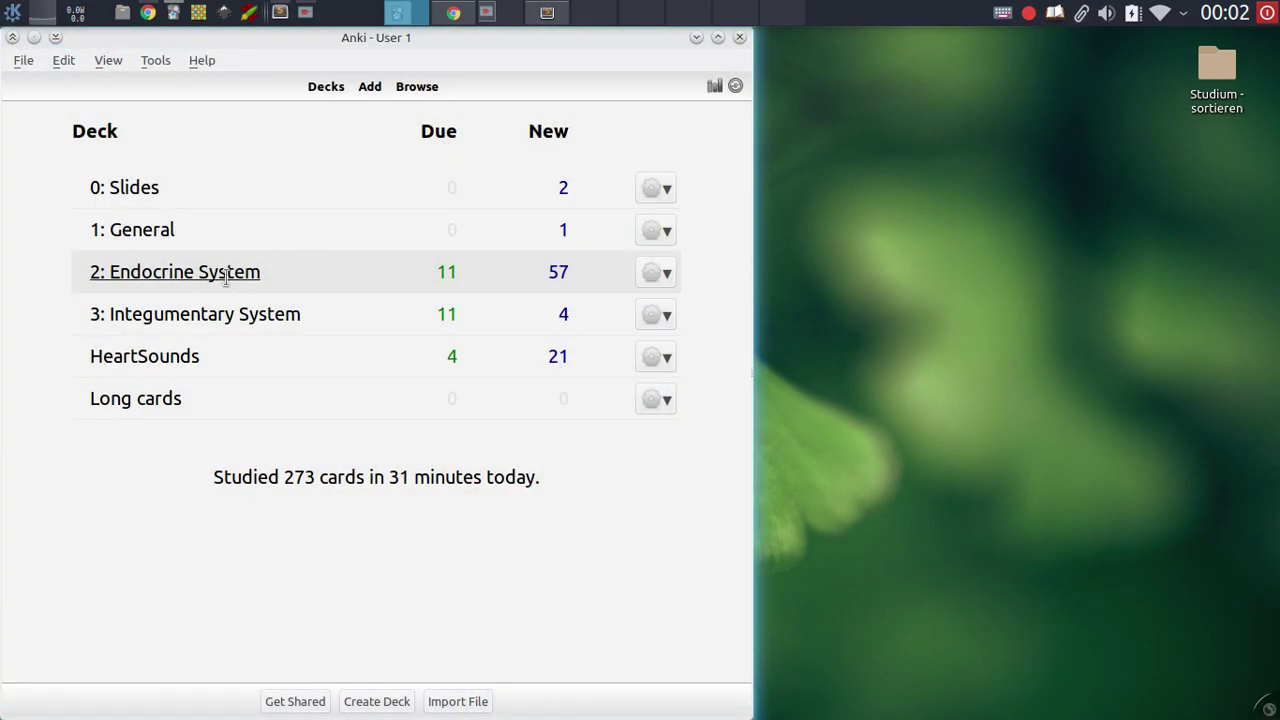
left_click(226, 272)
key("space")
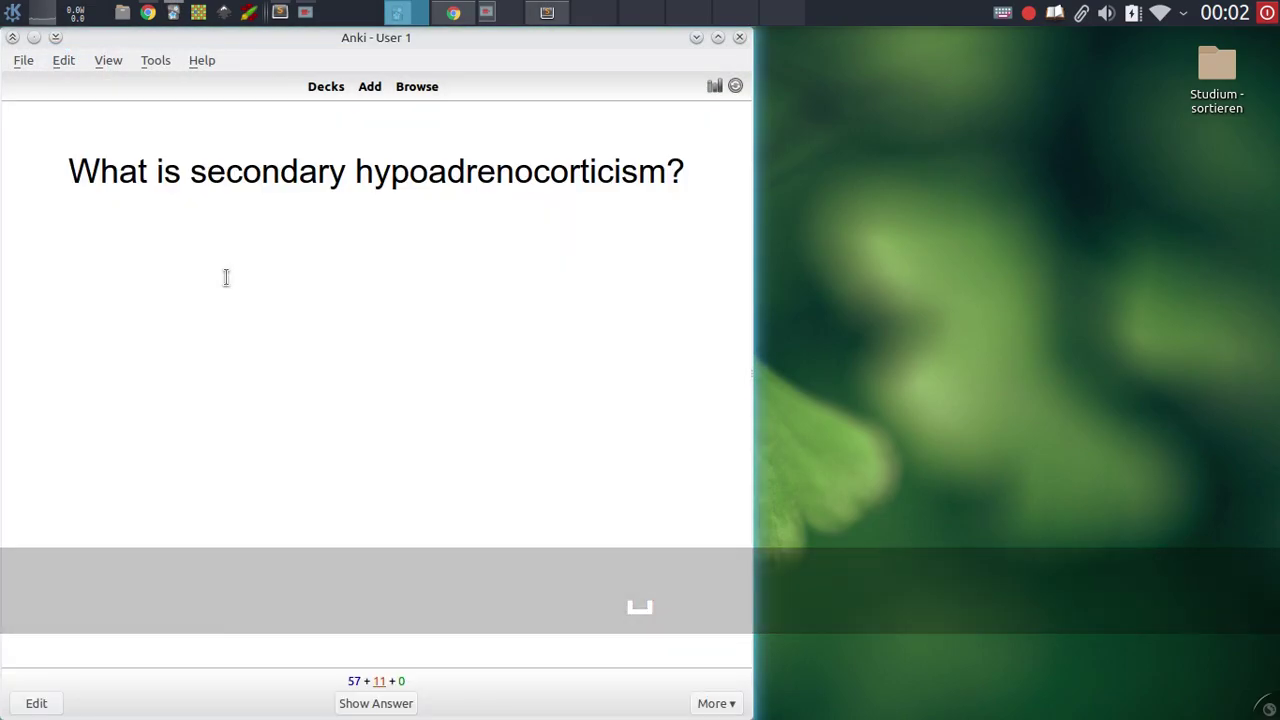
key("space")
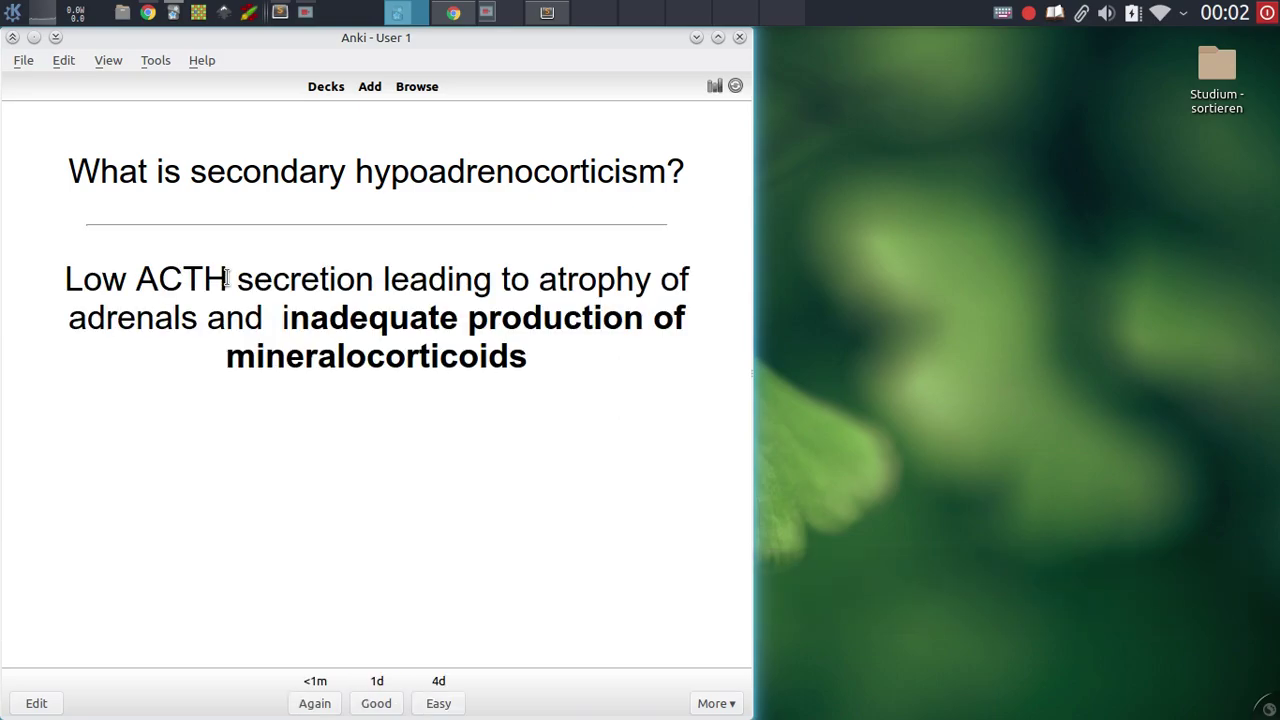
Append <br> and {{Tags}} after {{Back}} in the Basic back template, then close both editors.
key("e")
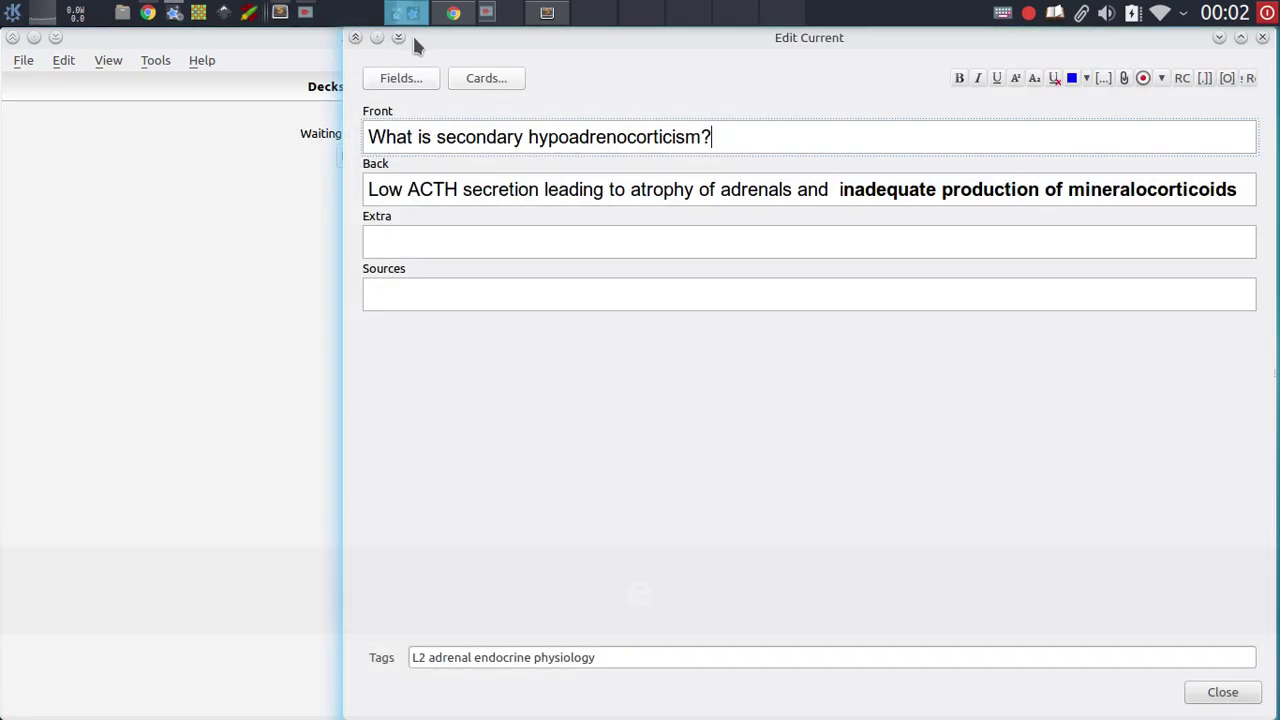
left_click(470, 80)
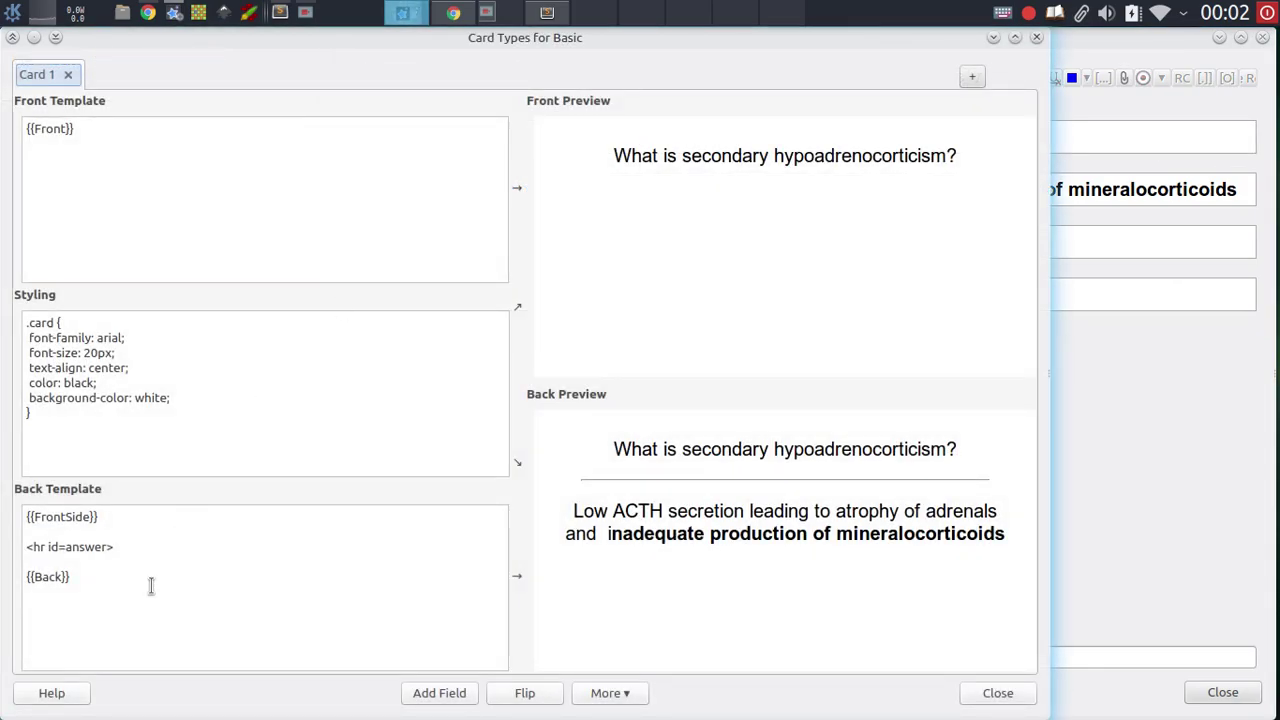
left_click(141, 603)
key("Return")
key("Return")
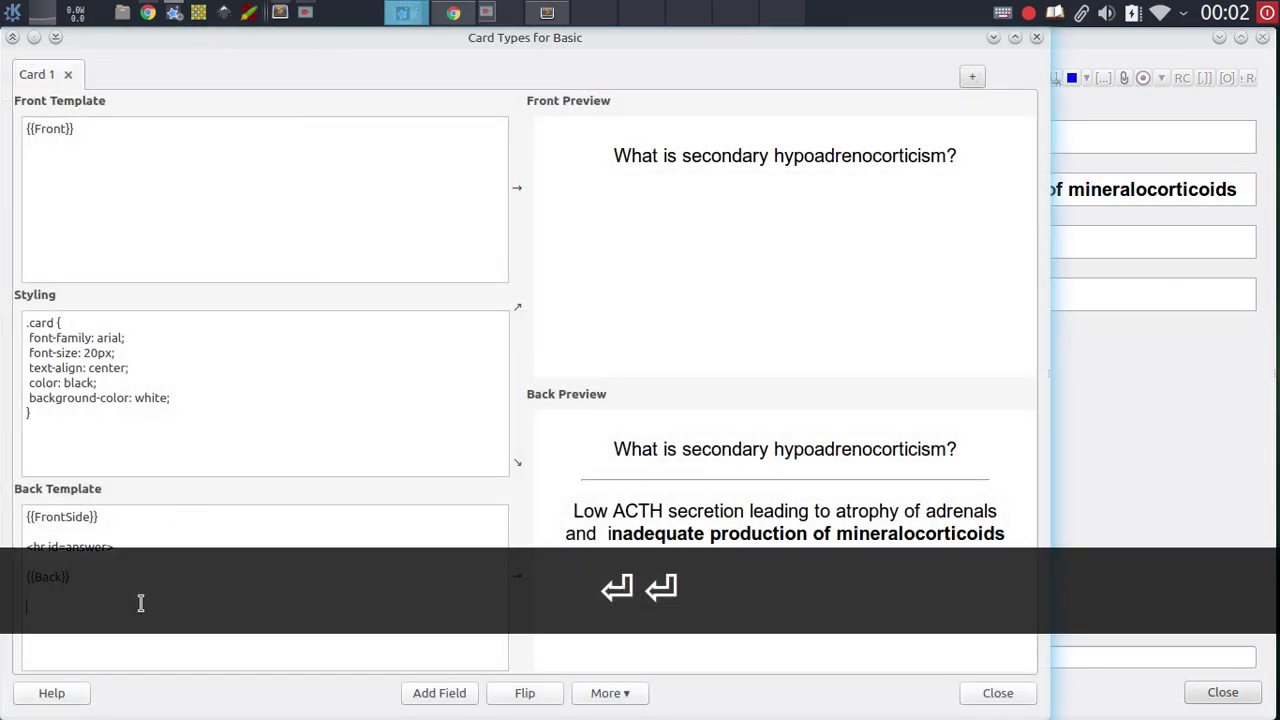
type("{{Tags}}")
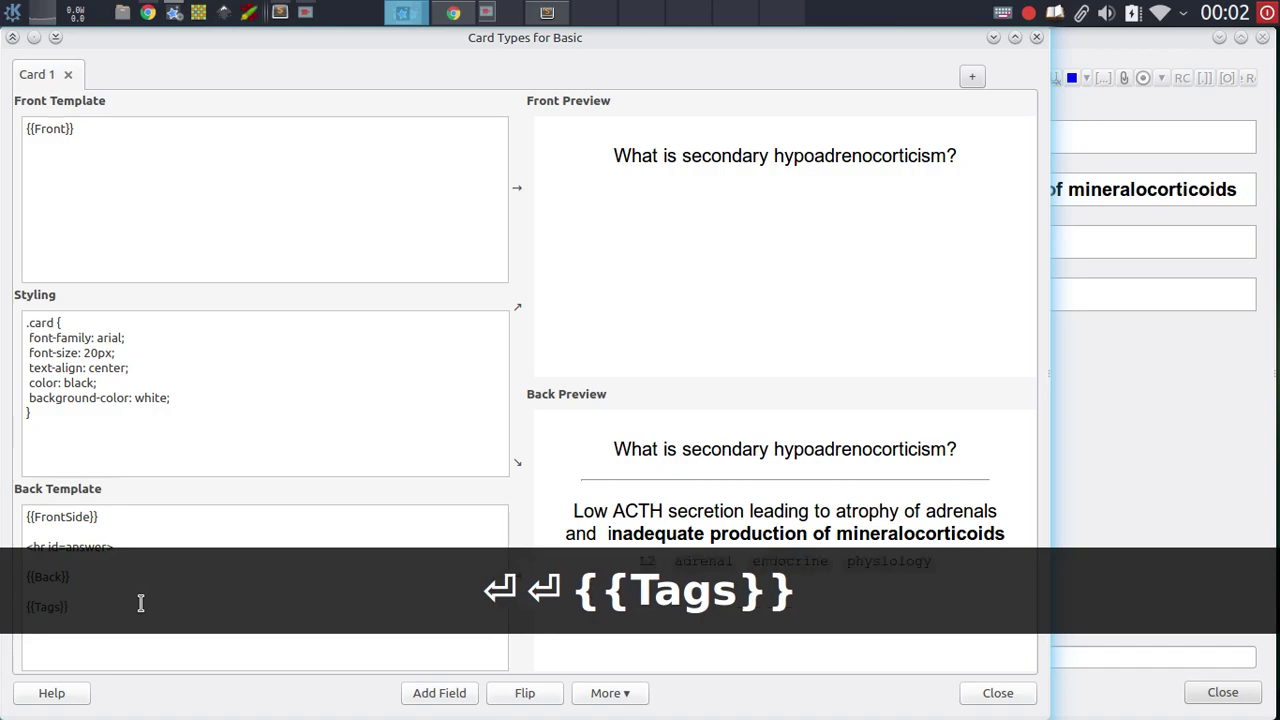
key("Up")
type("<br>")
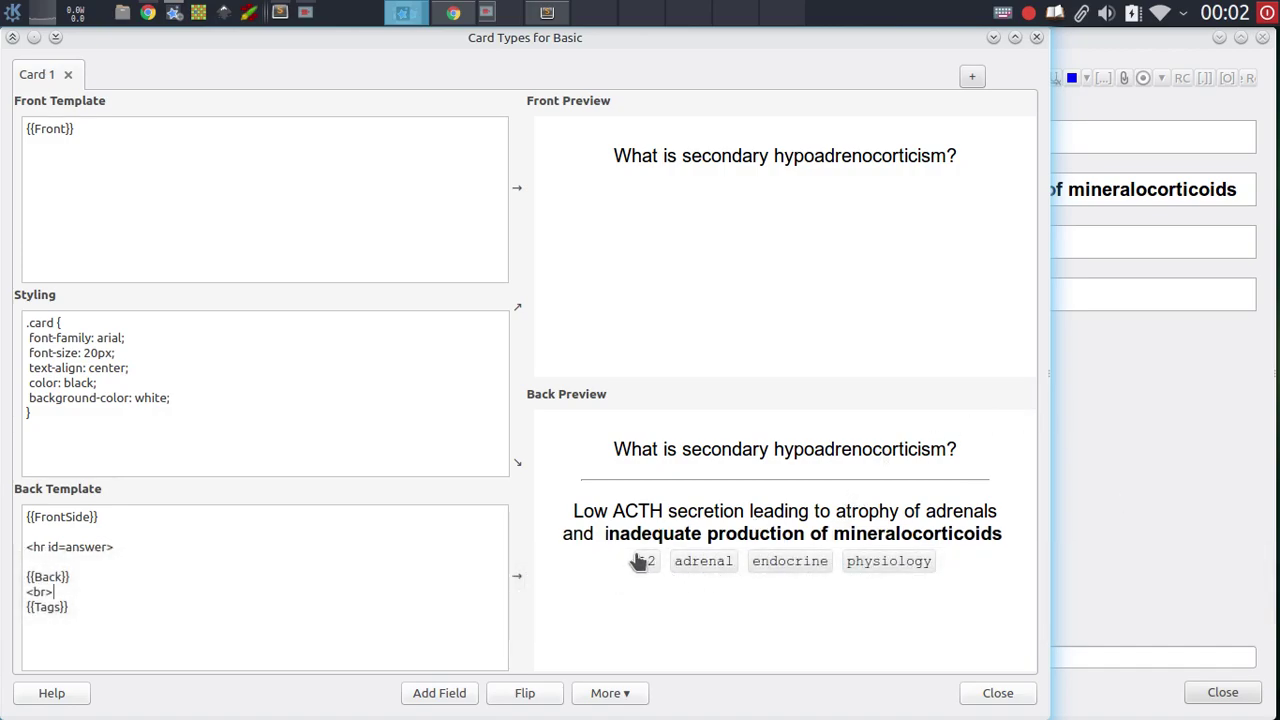
left_click(1006, 694)
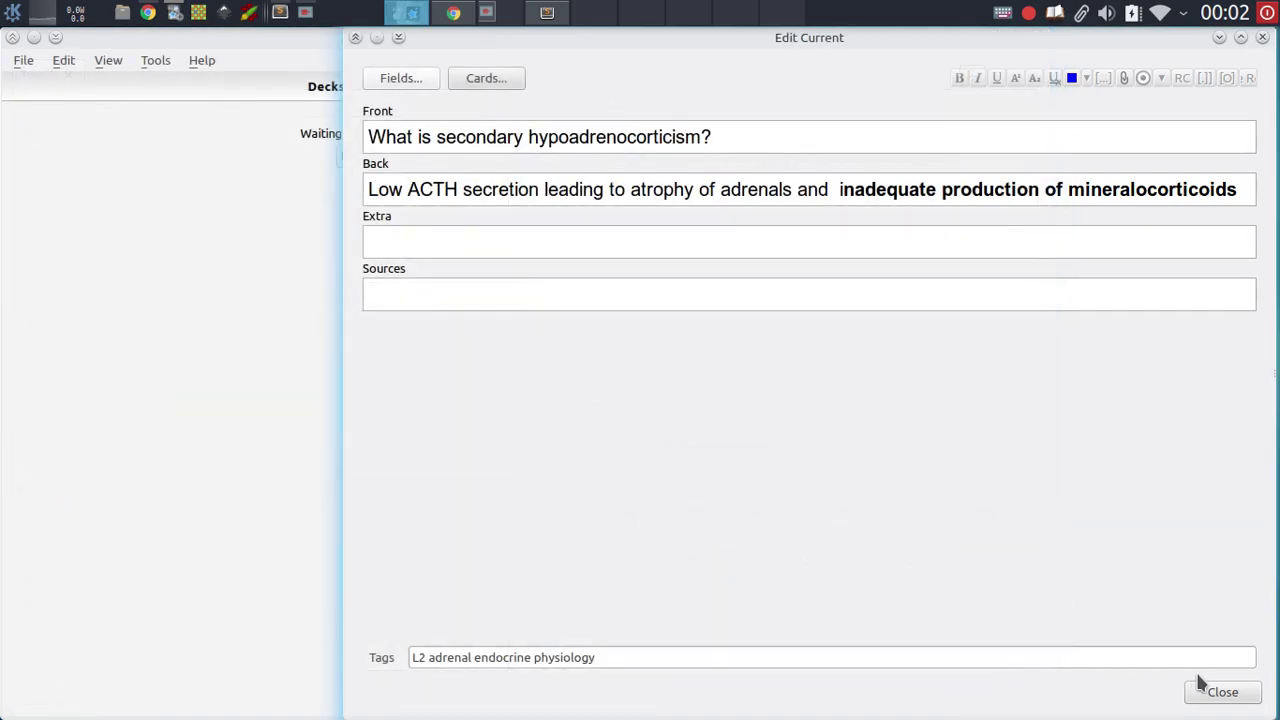
left_click(1222, 692)
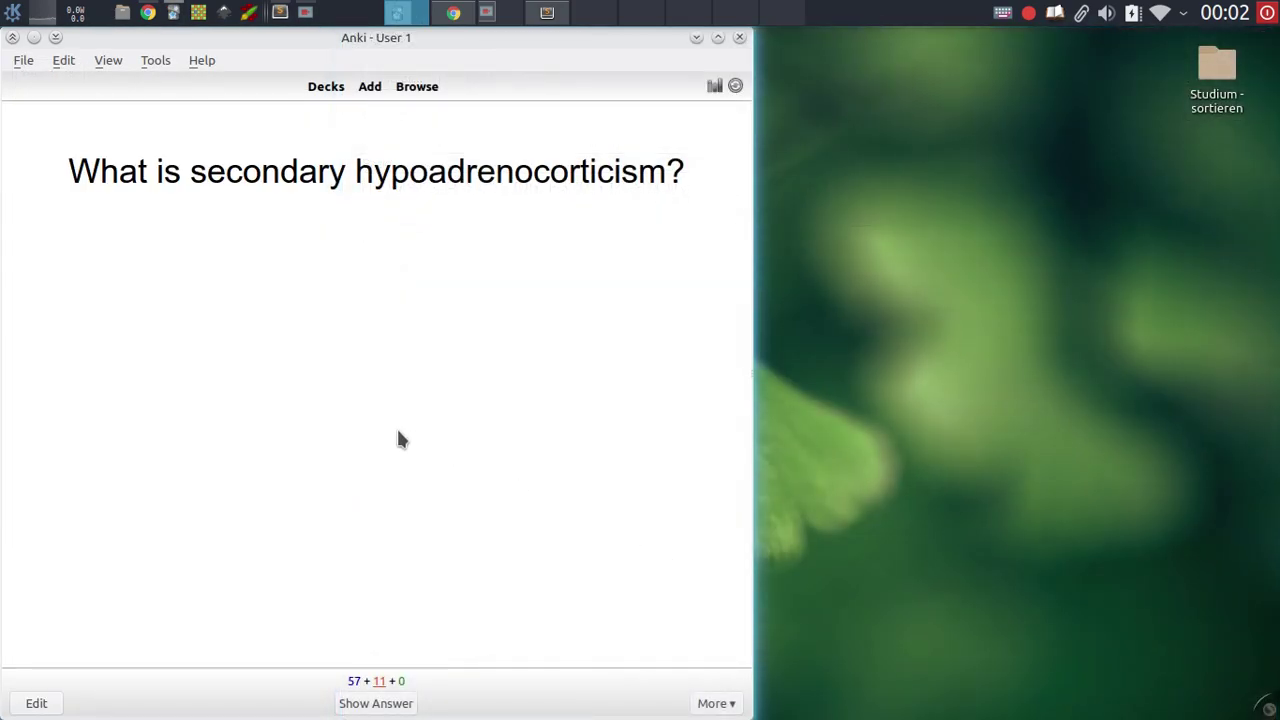
Reveal the answer's clickable tags, click endocrine to browse tagged cards, and select the aldosterone card.
key("space")
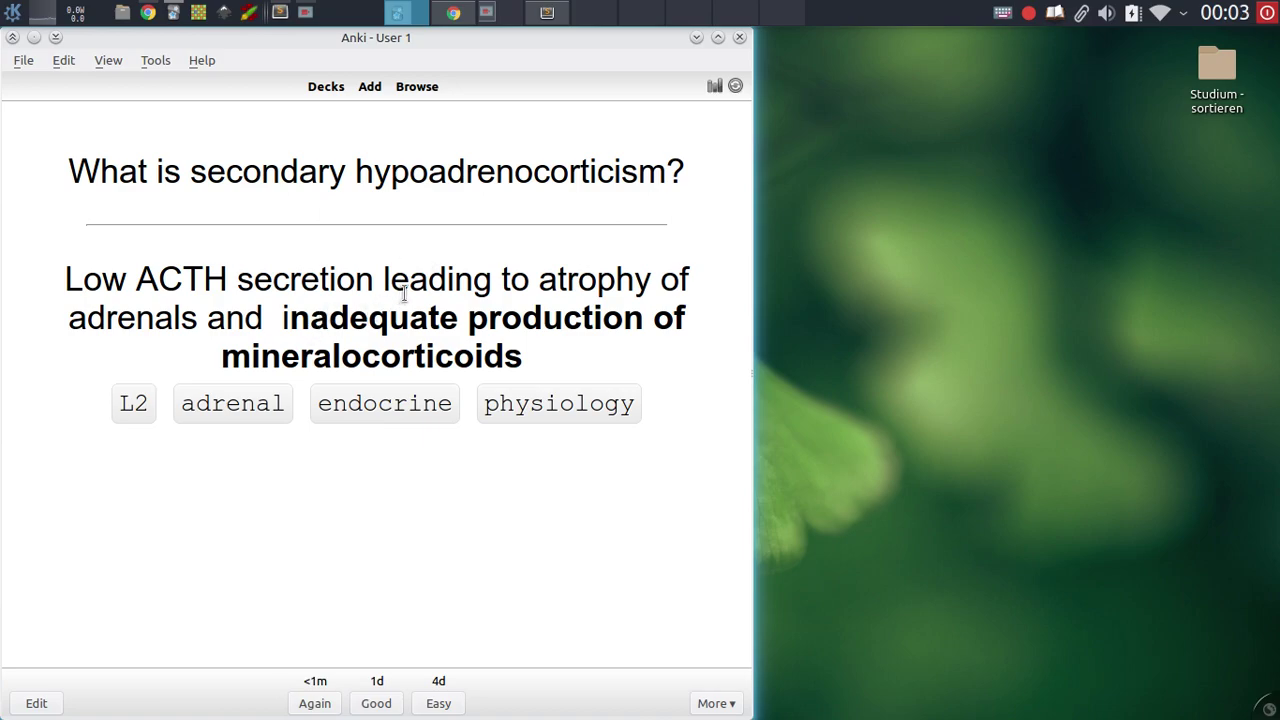
left_click(371, 403)
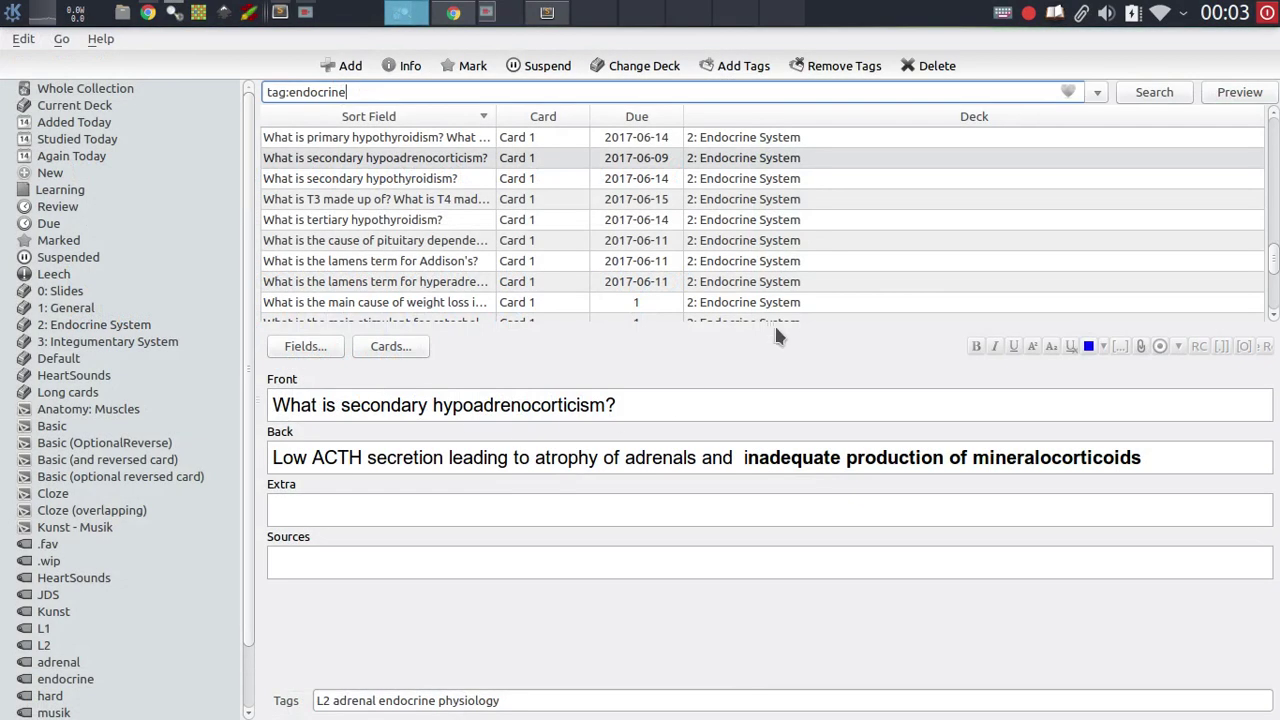
scroll(566, 206, "down", 3)
scroll(474, 210, "up", 6)
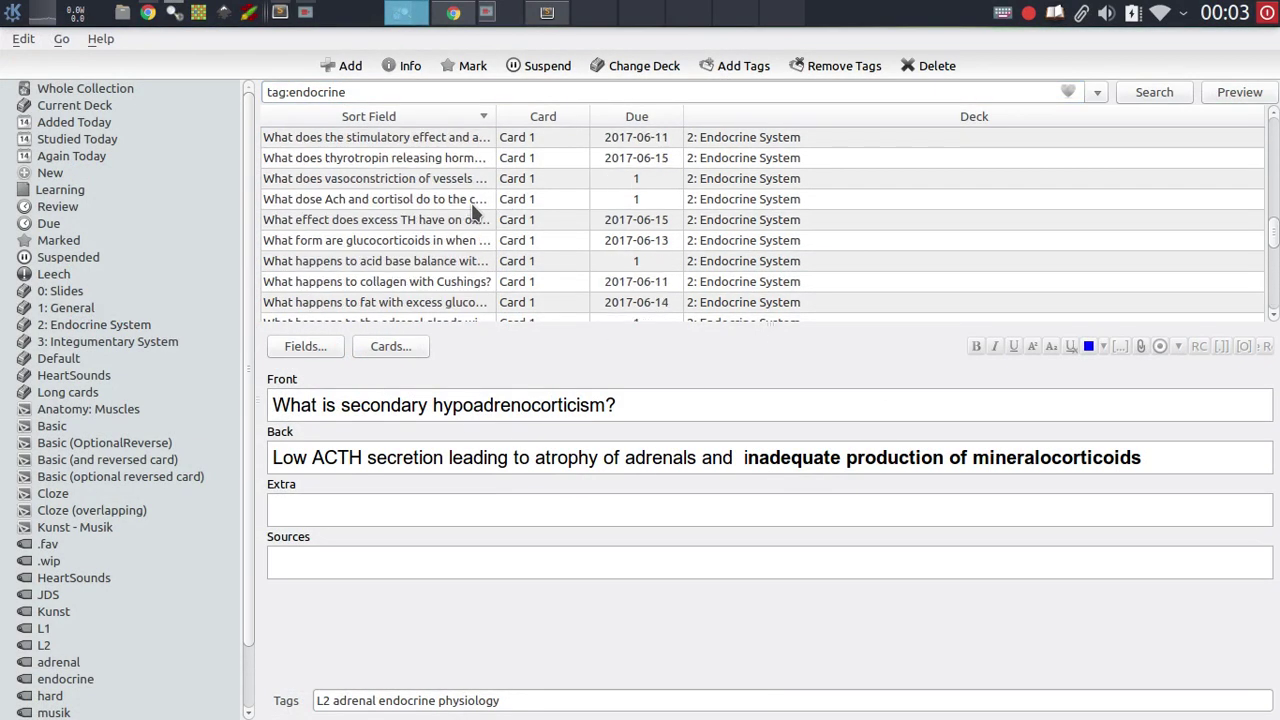
scroll(474, 210, "up", 3)
scroll(497, 190, "down", 3)
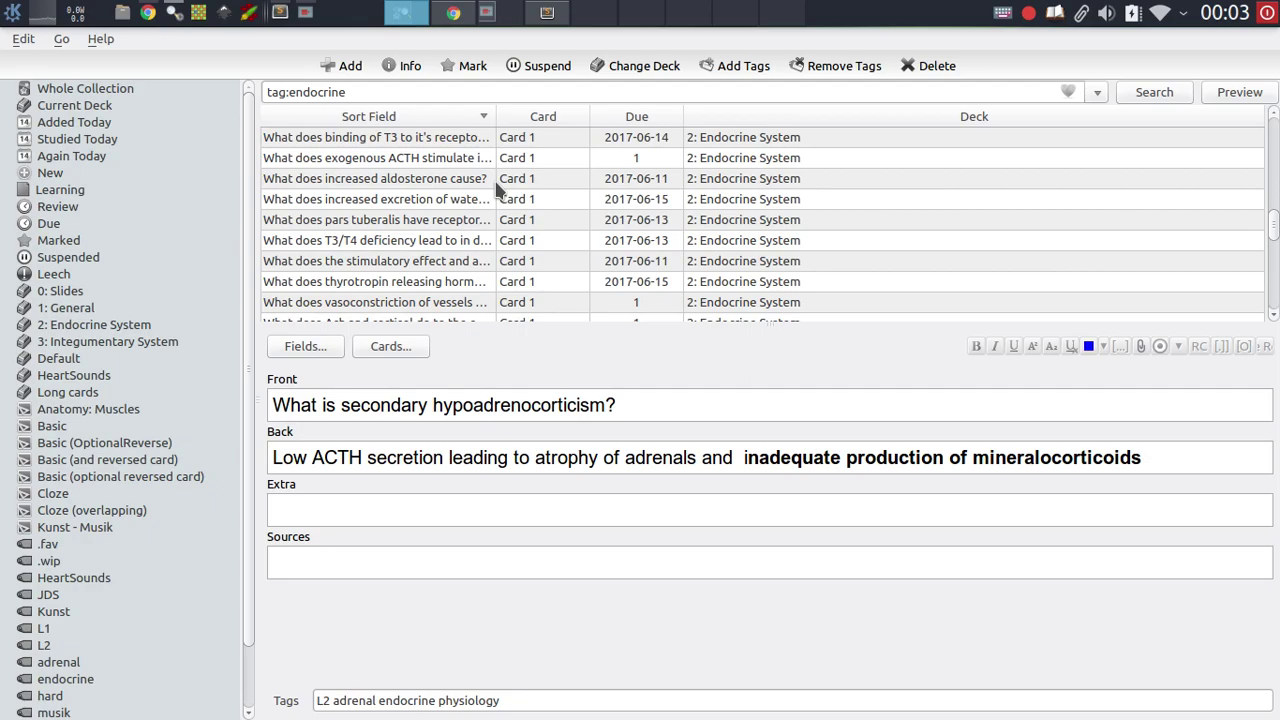
left_click(497, 182)
Close the Browser and return through the deck overview to the list of all decks.
key("Escape")
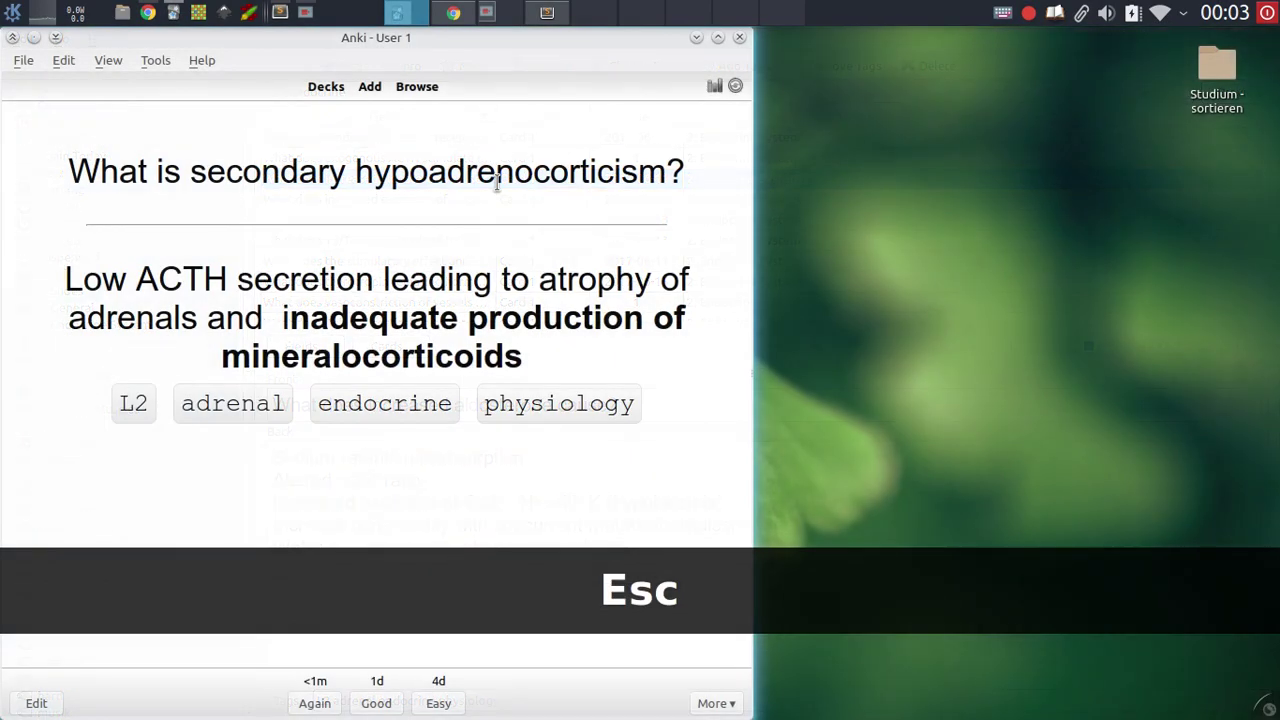
key("s")
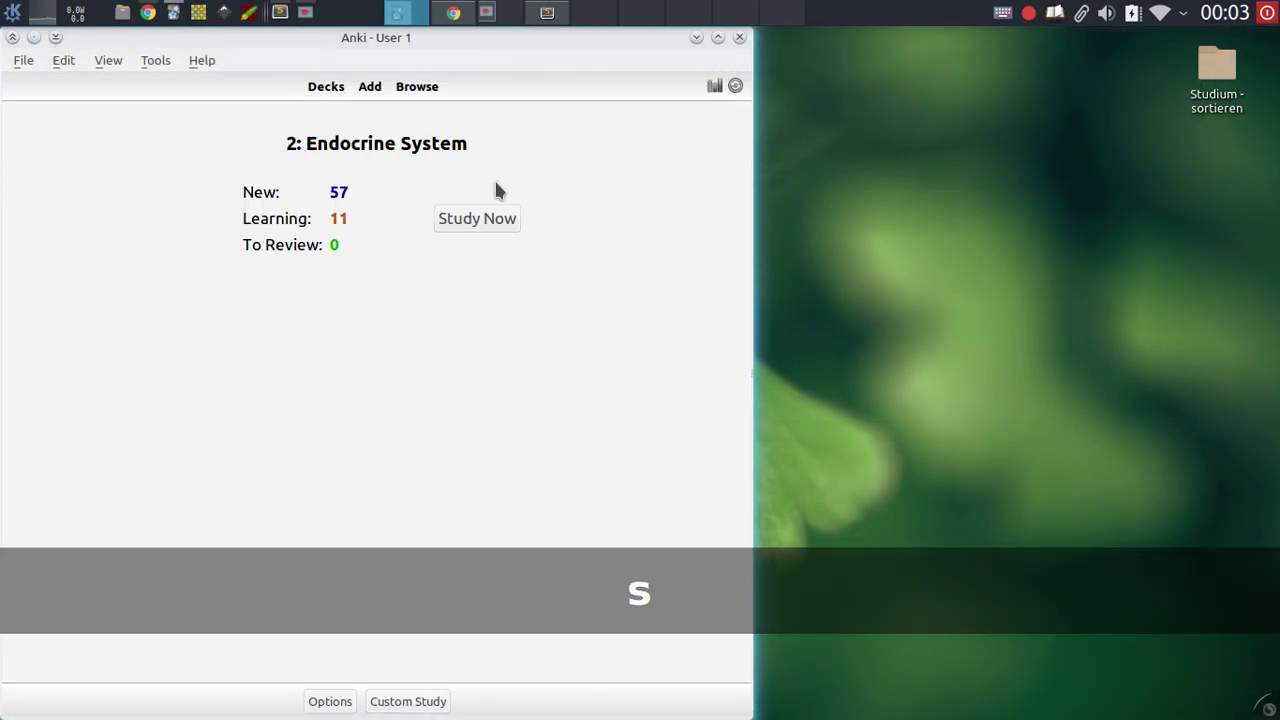
key("d")
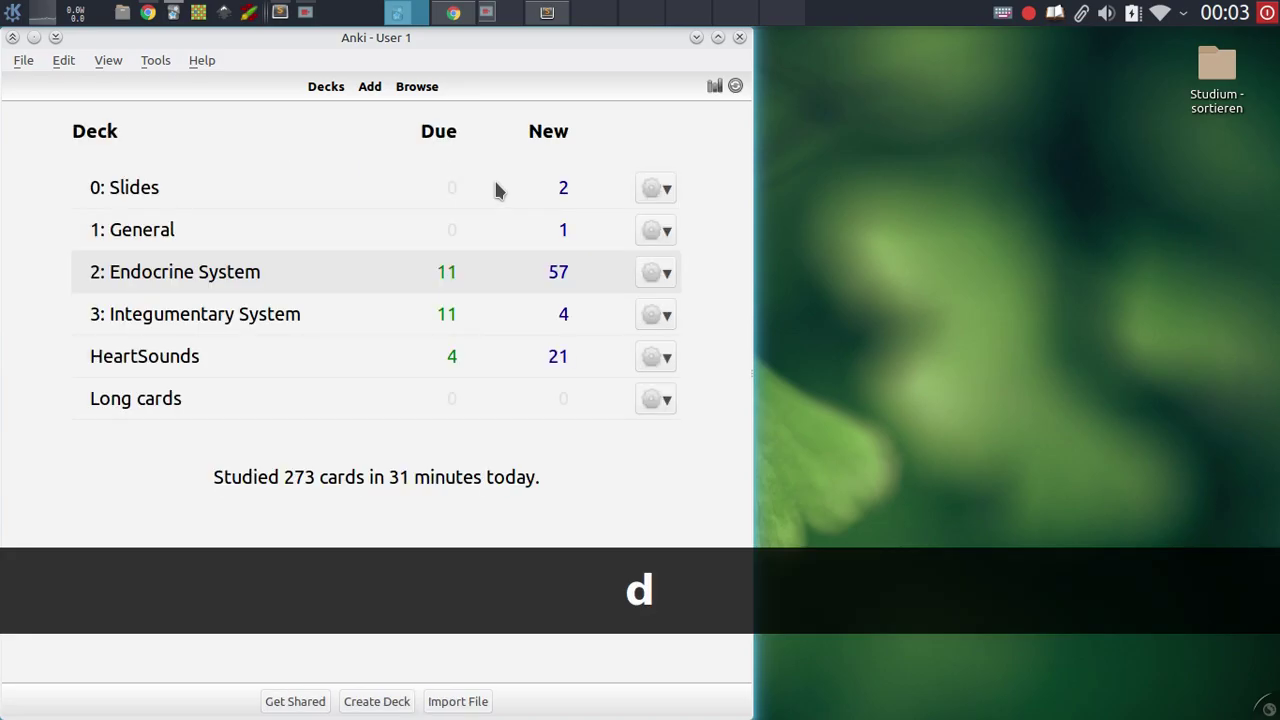